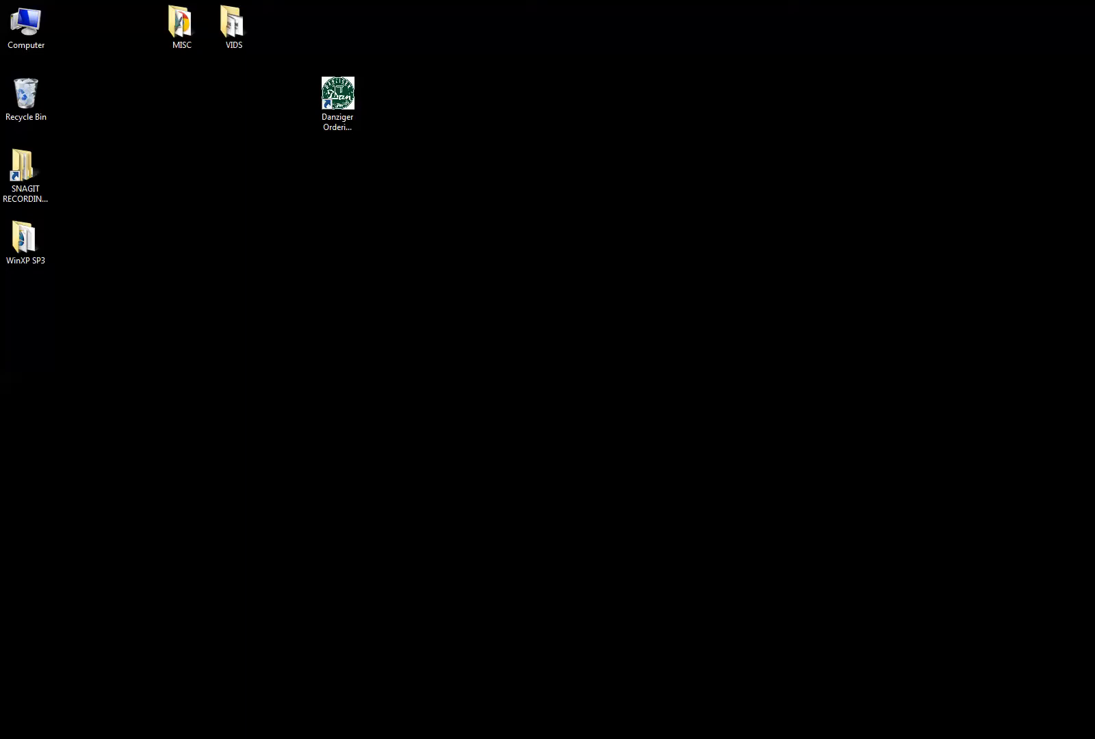
Step: Launch the Danziger Ordering System from the Danziger - Dan Flower Farm program folder
key(super)
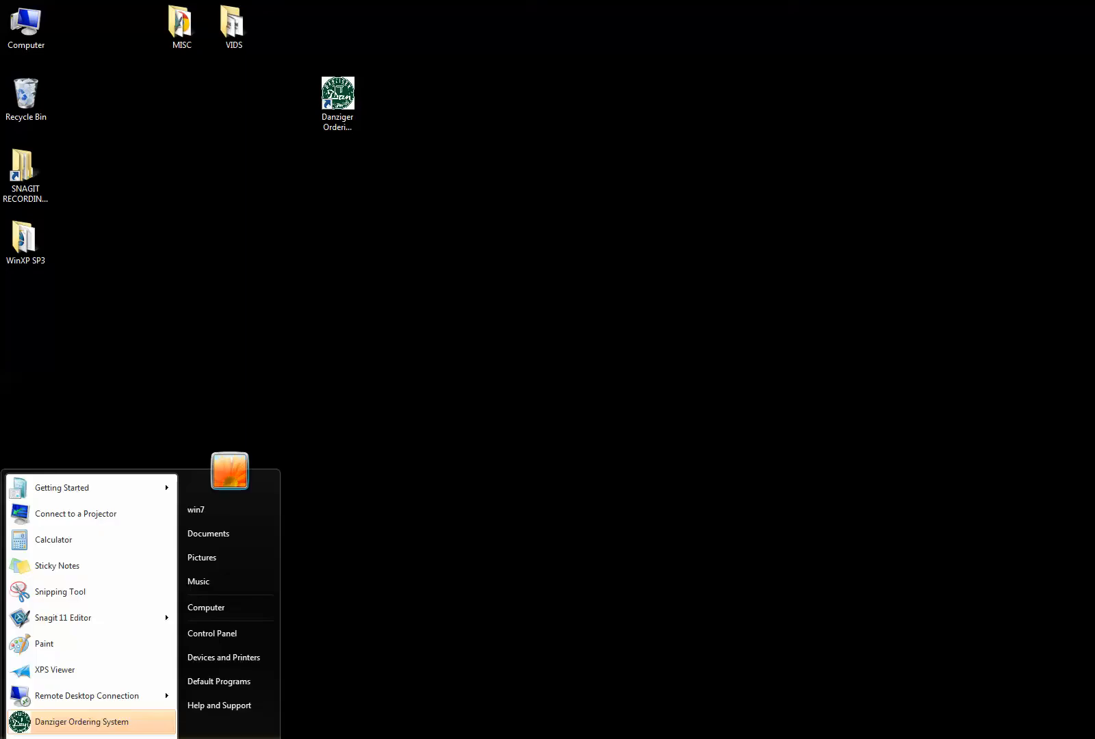
click(52, 738)
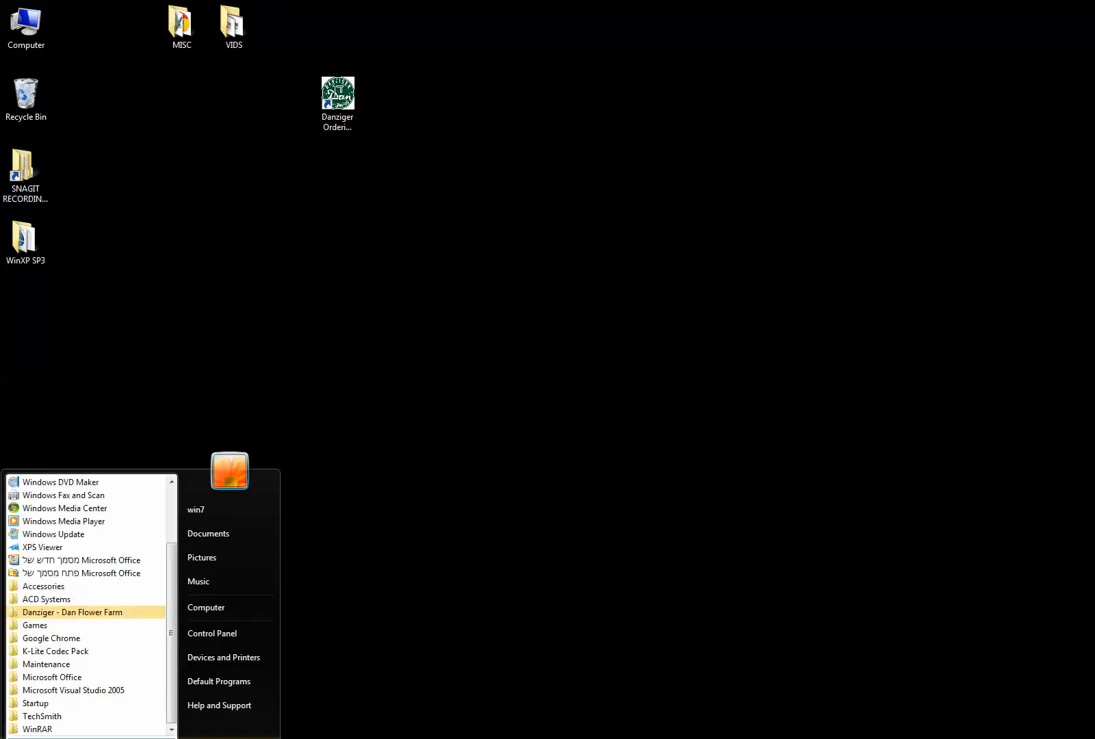
click(60, 613)
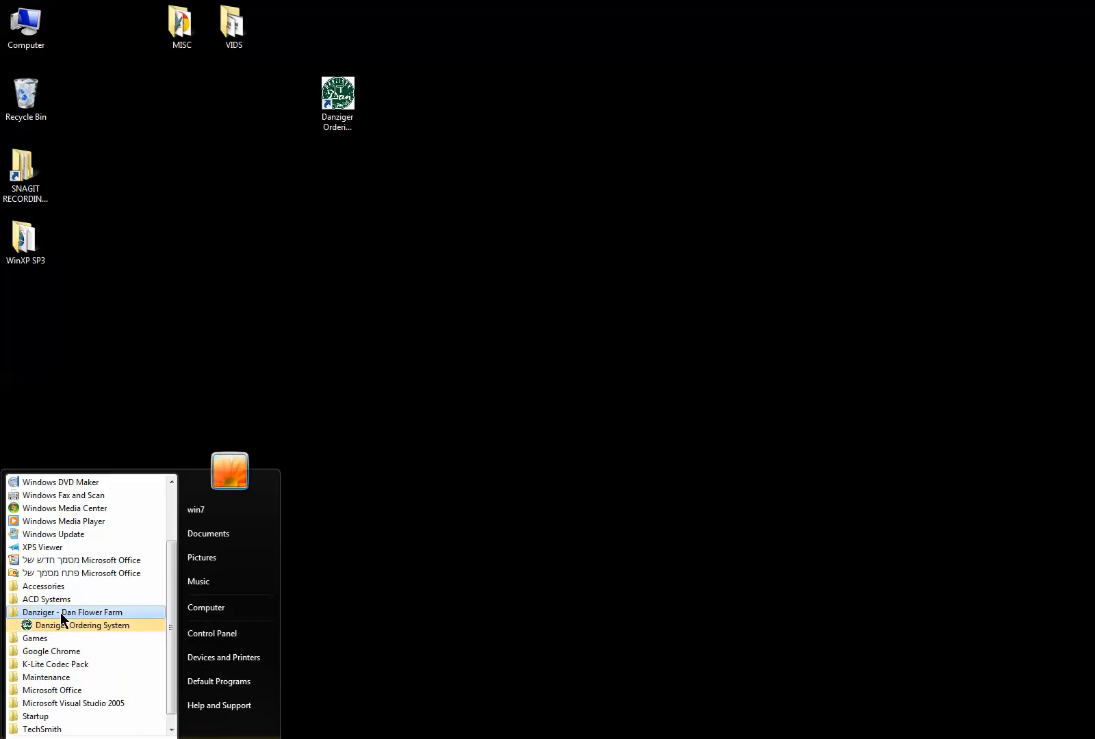
click(97, 626)
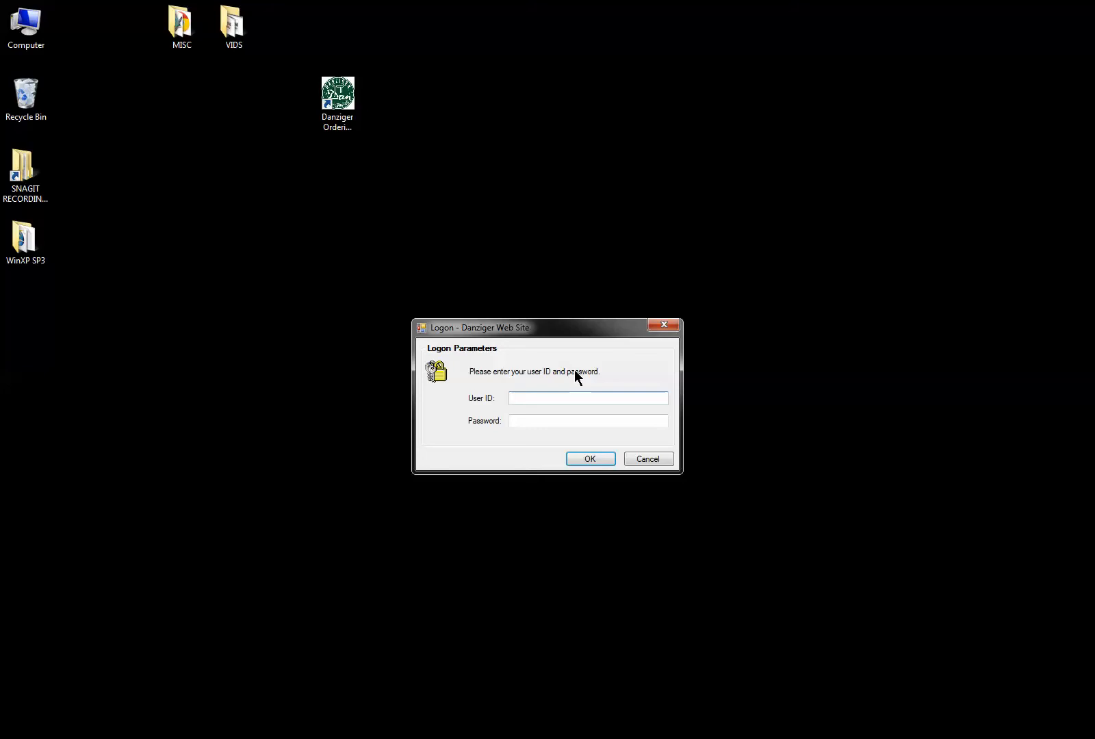
Step: Log on to the ordering system with the user ID and the account password
text(7254)
key(Tab)
text(******)
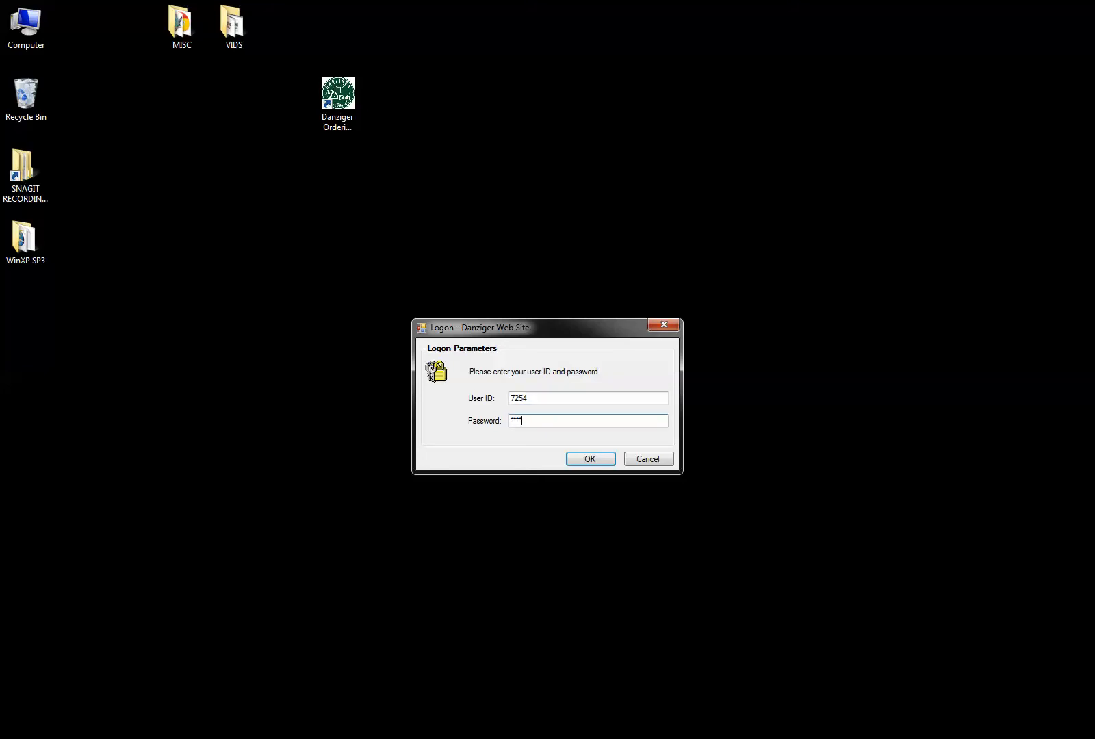
click(580, 455)
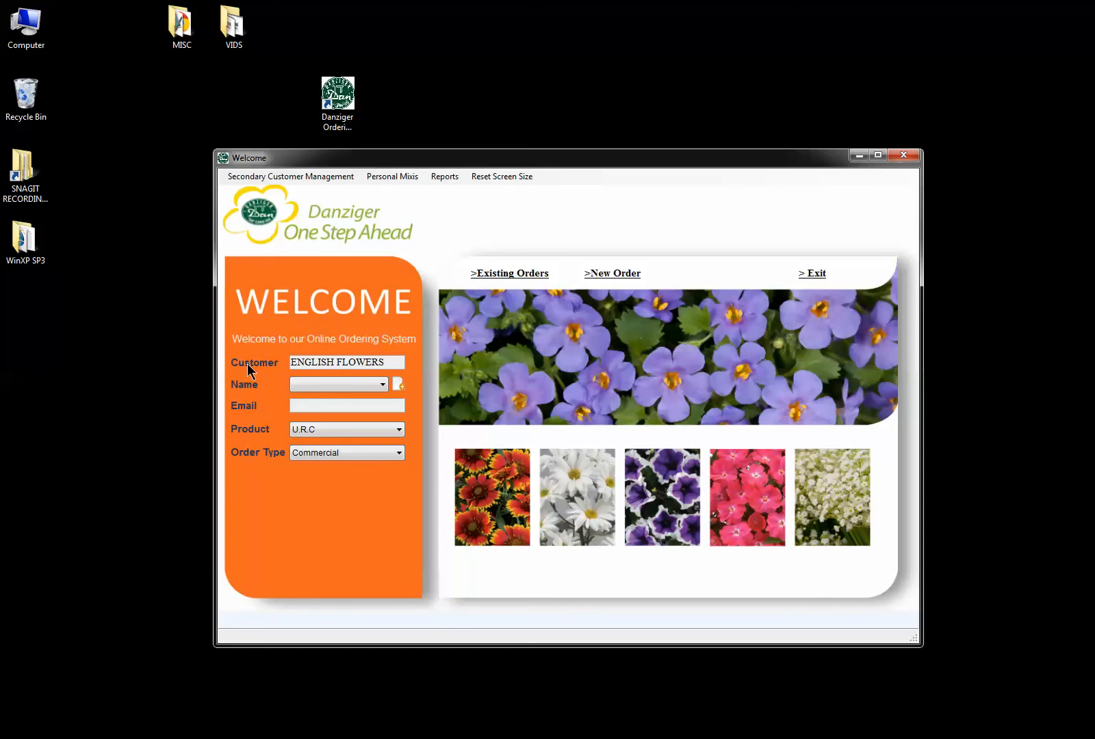
Step: Choose the first listed contact as the name for the ENGLISH FLOWERS customer
click(383, 386)
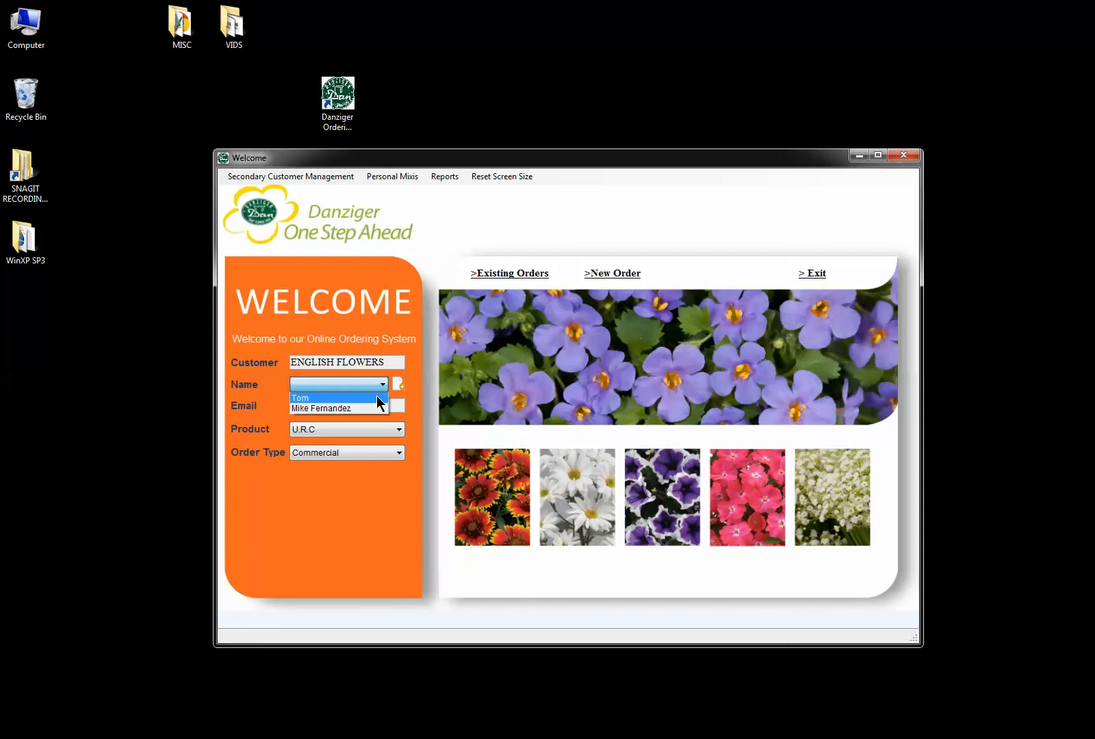
click(381, 399)
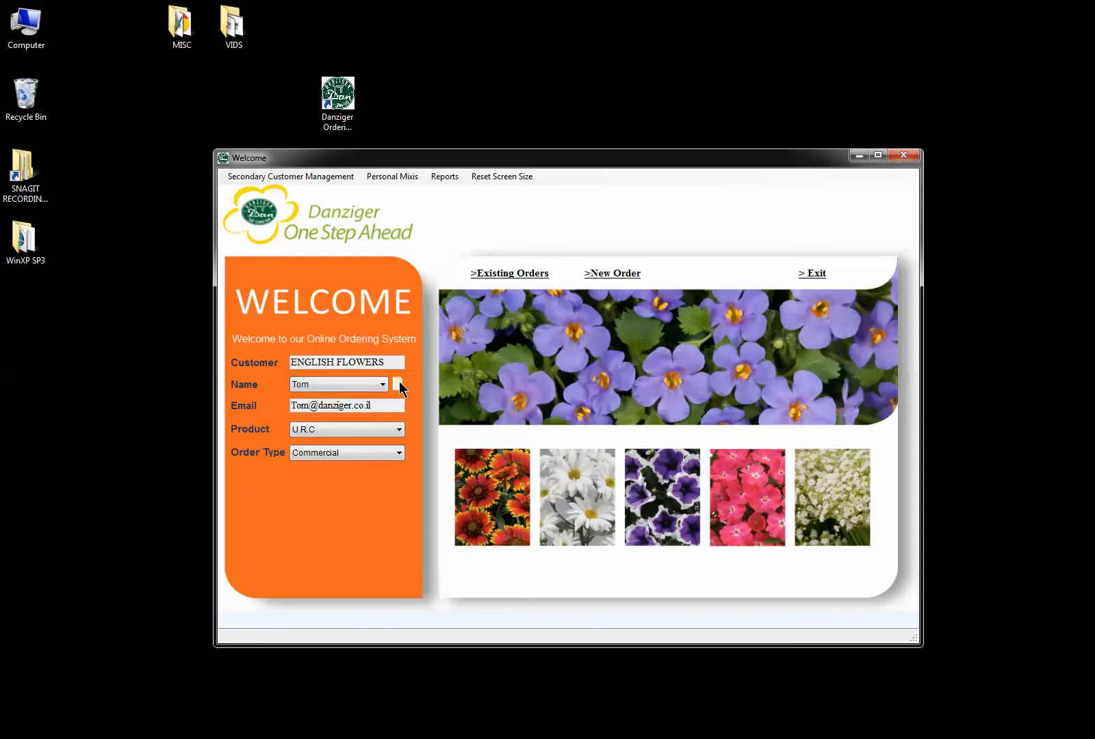
click(399, 386)
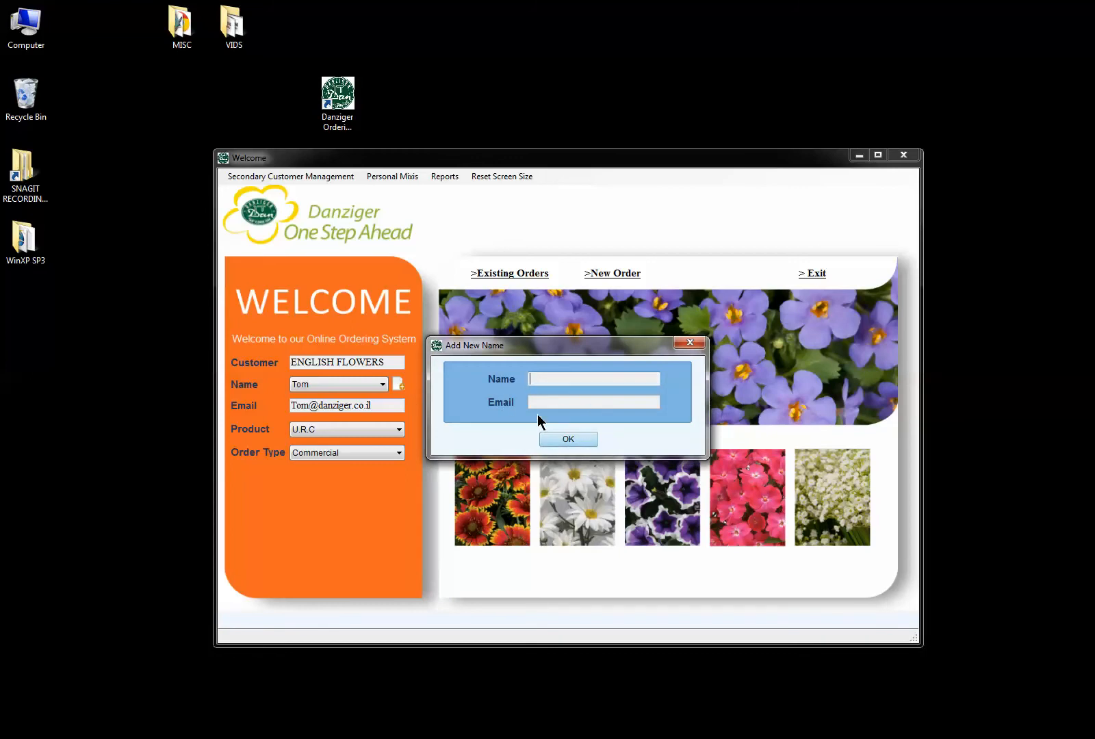
click(561, 439)
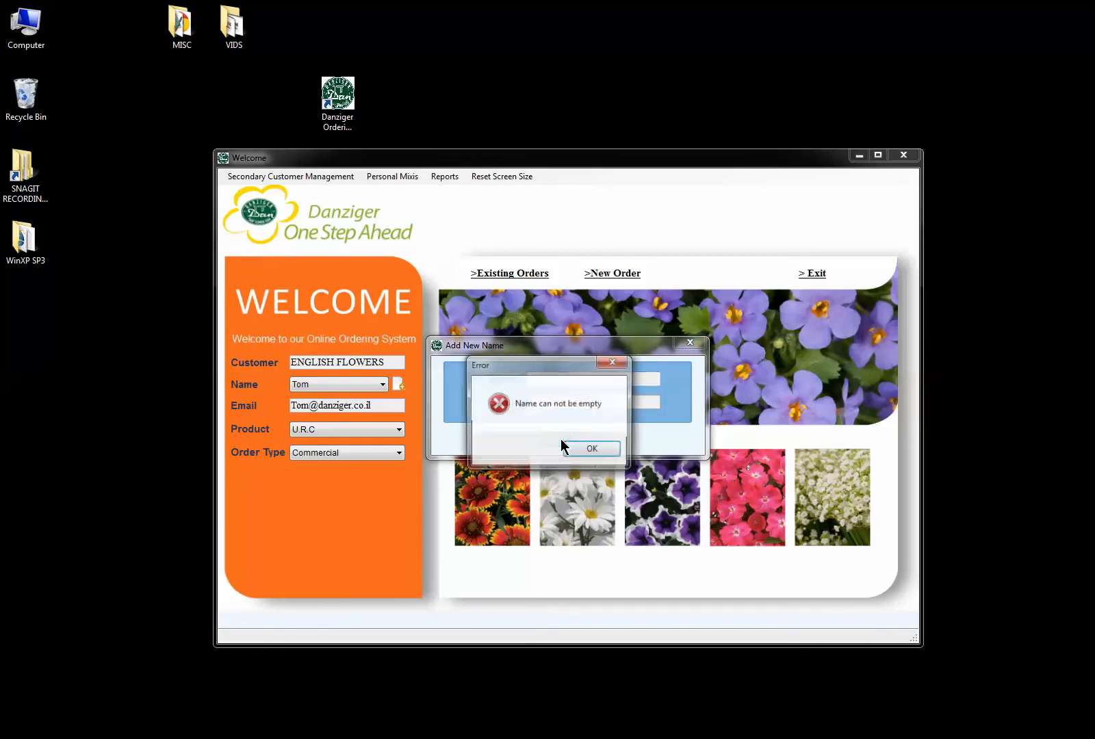
click(605, 448)
click(690, 342)
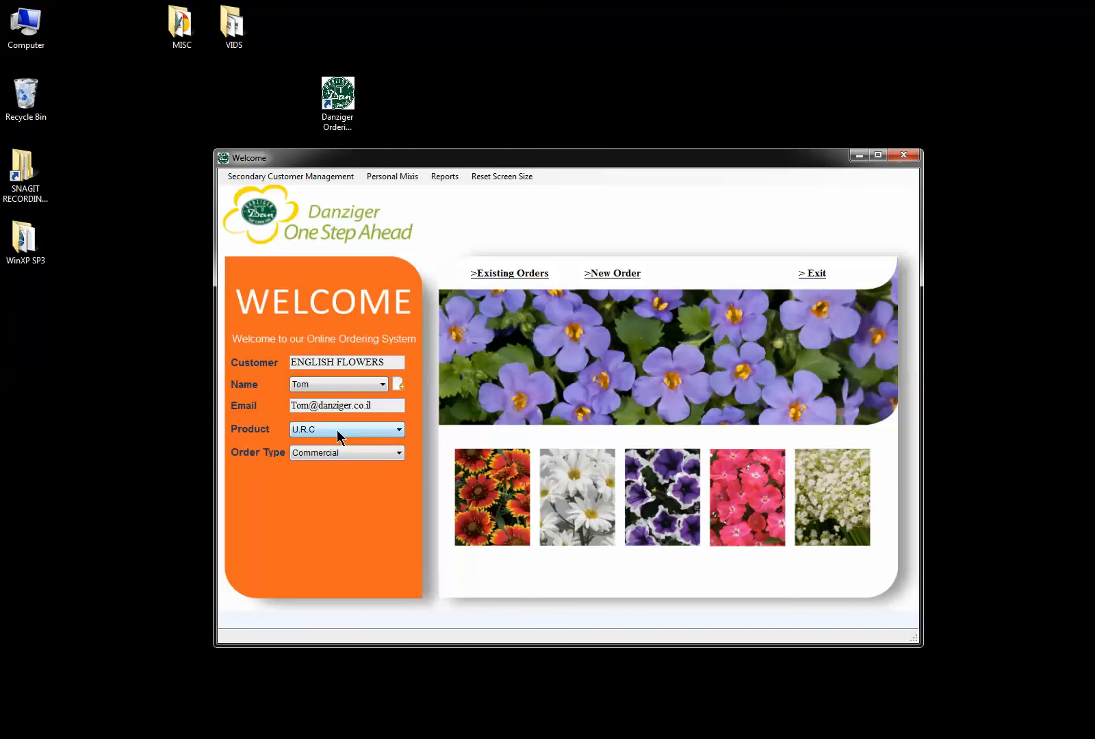
Step: Set the order type to Commercial and start a new U.R.C order
click(362, 456)
click(362, 475)
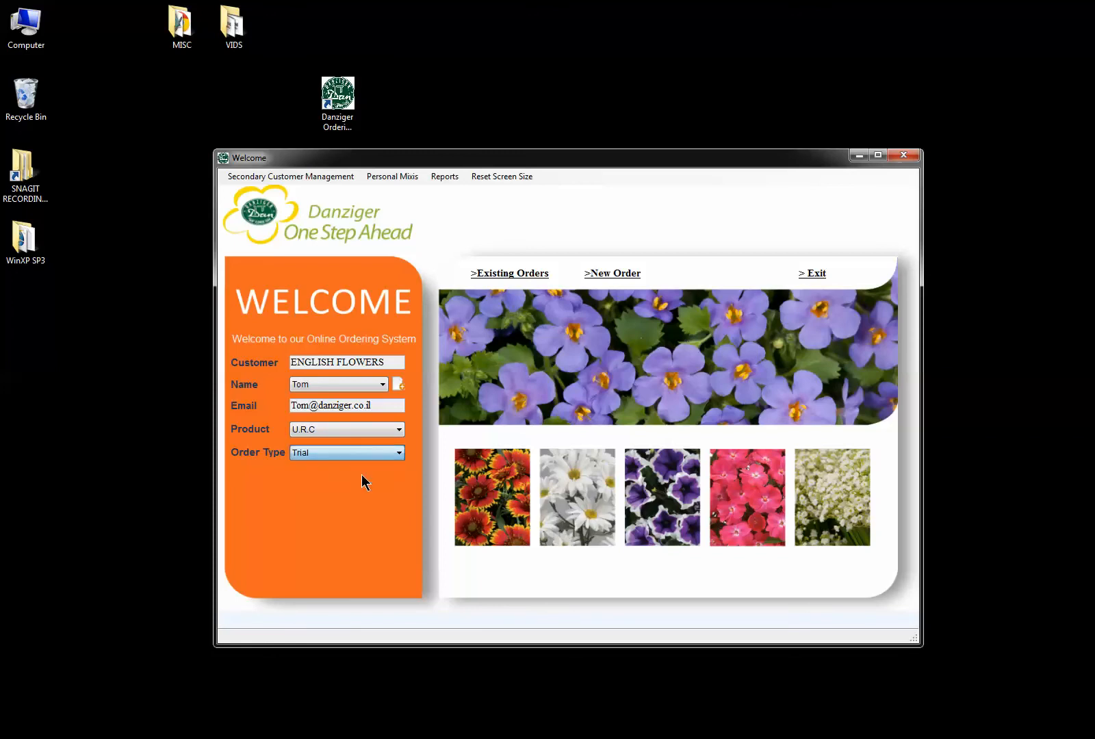
click(354, 454)
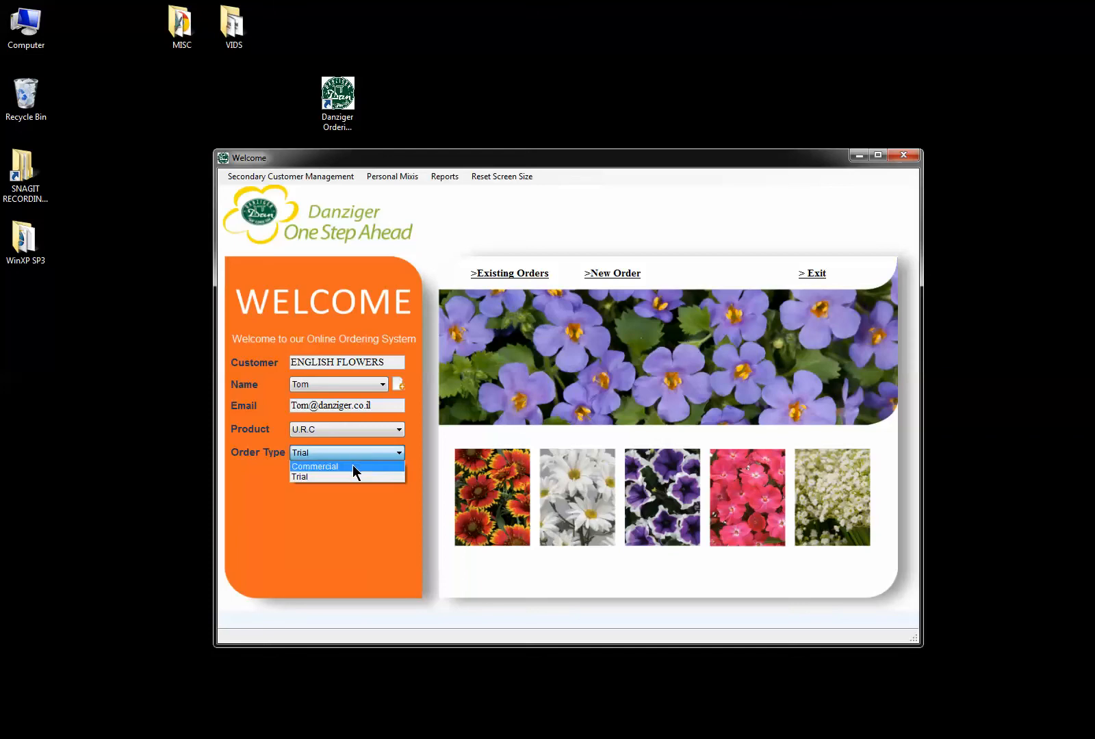
click(352, 466)
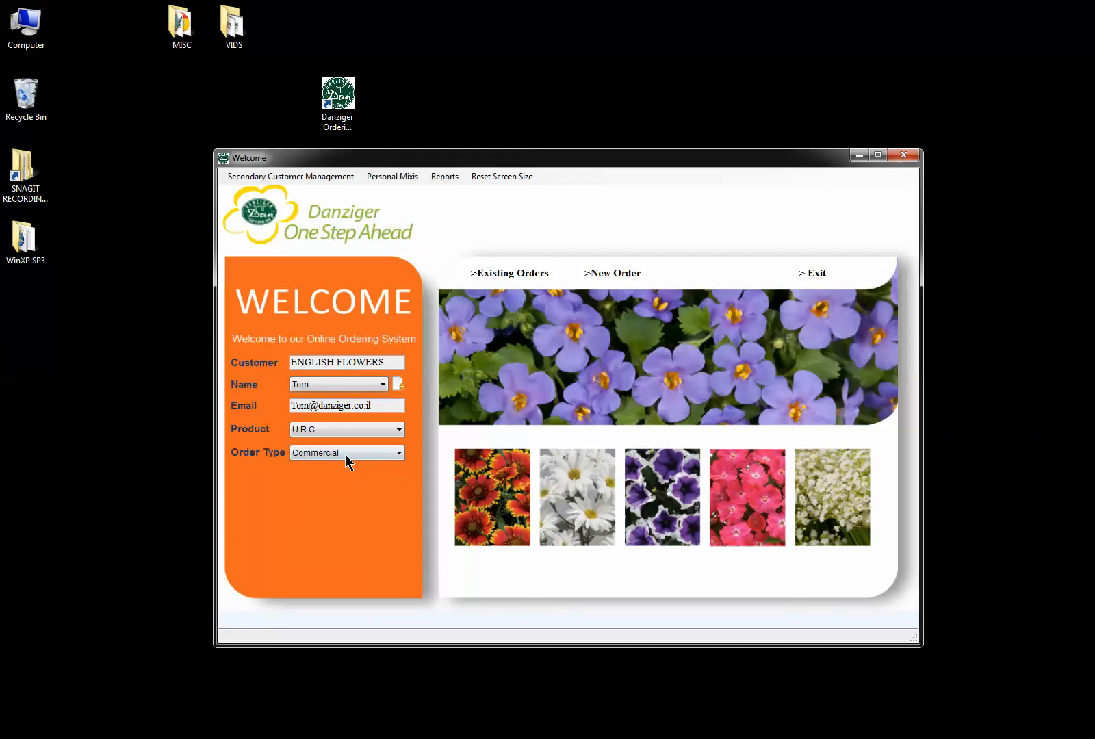
click(619, 281)
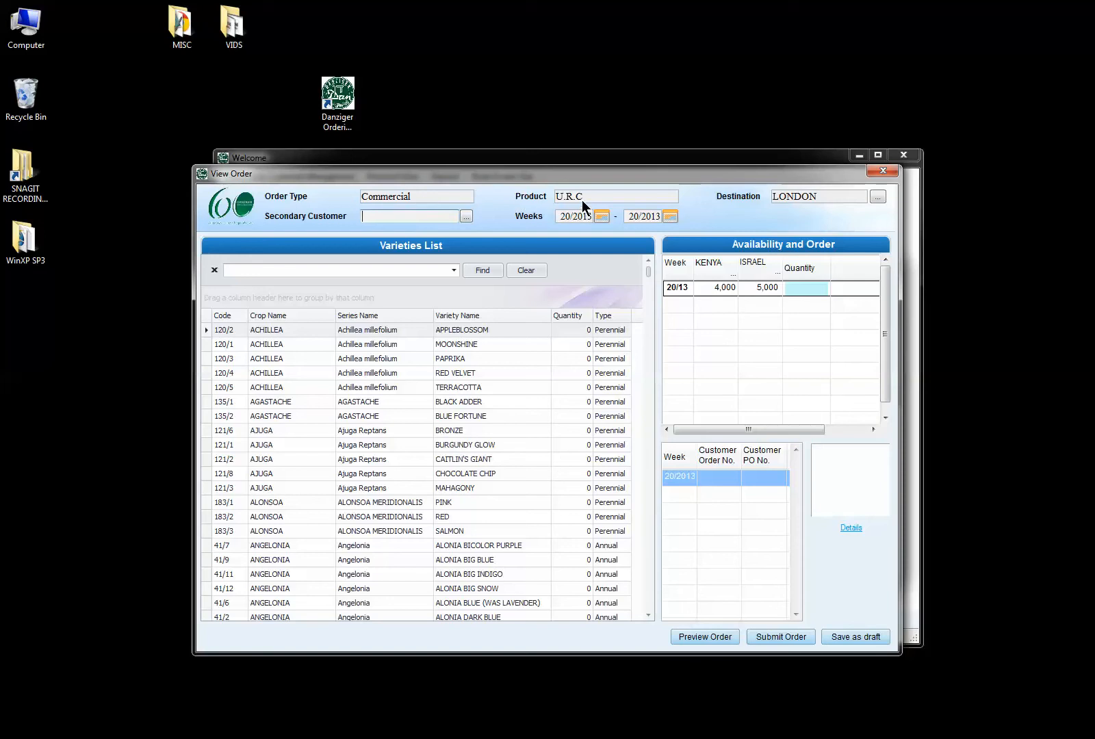
Step: Select LONDON as the order's destination and TEST 333 as its secondary customer
click(877, 197)
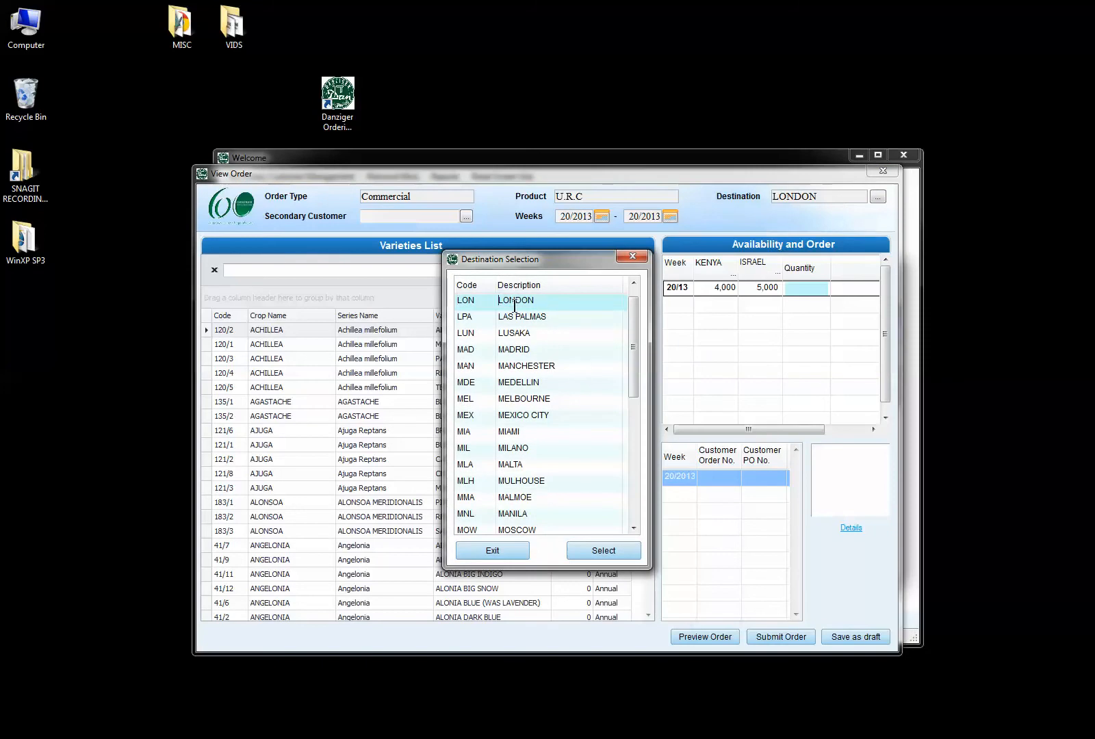
click(635, 557)
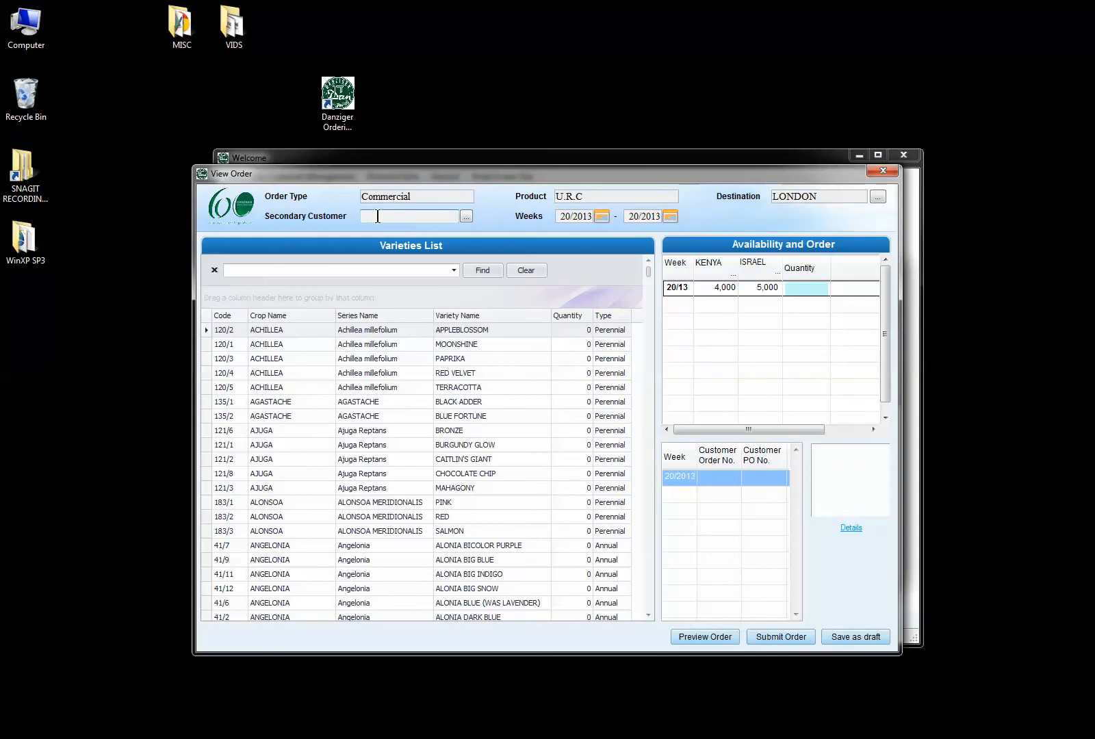
click(464, 218)
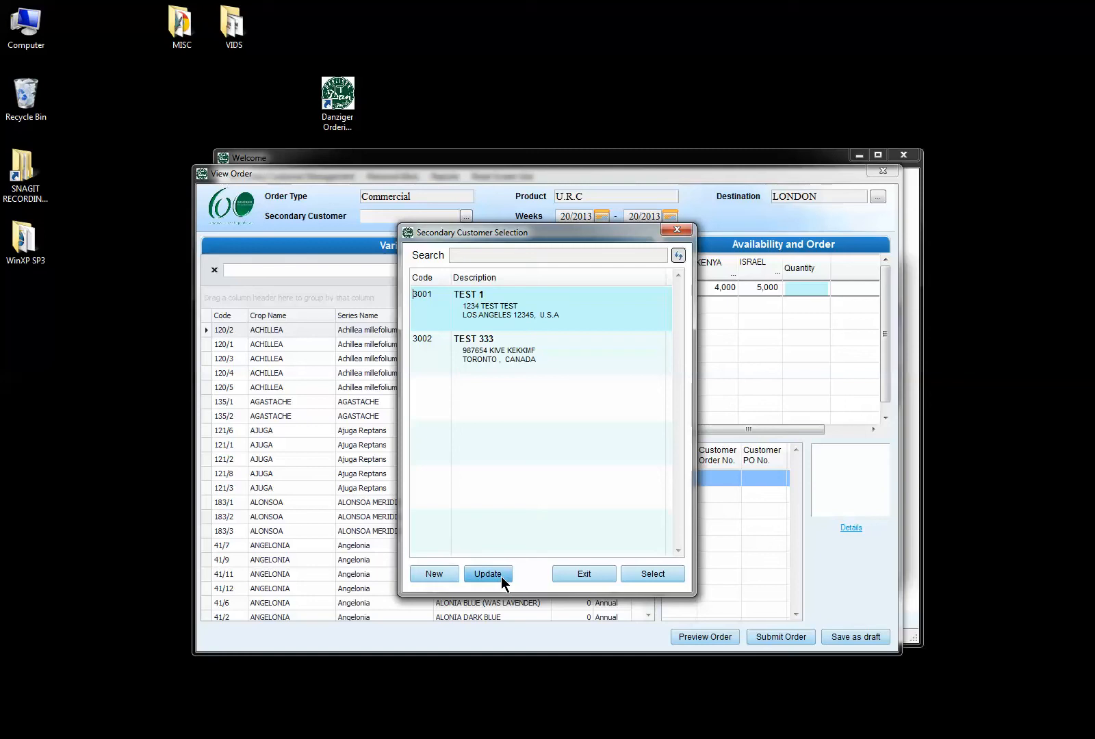
click(510, 352)
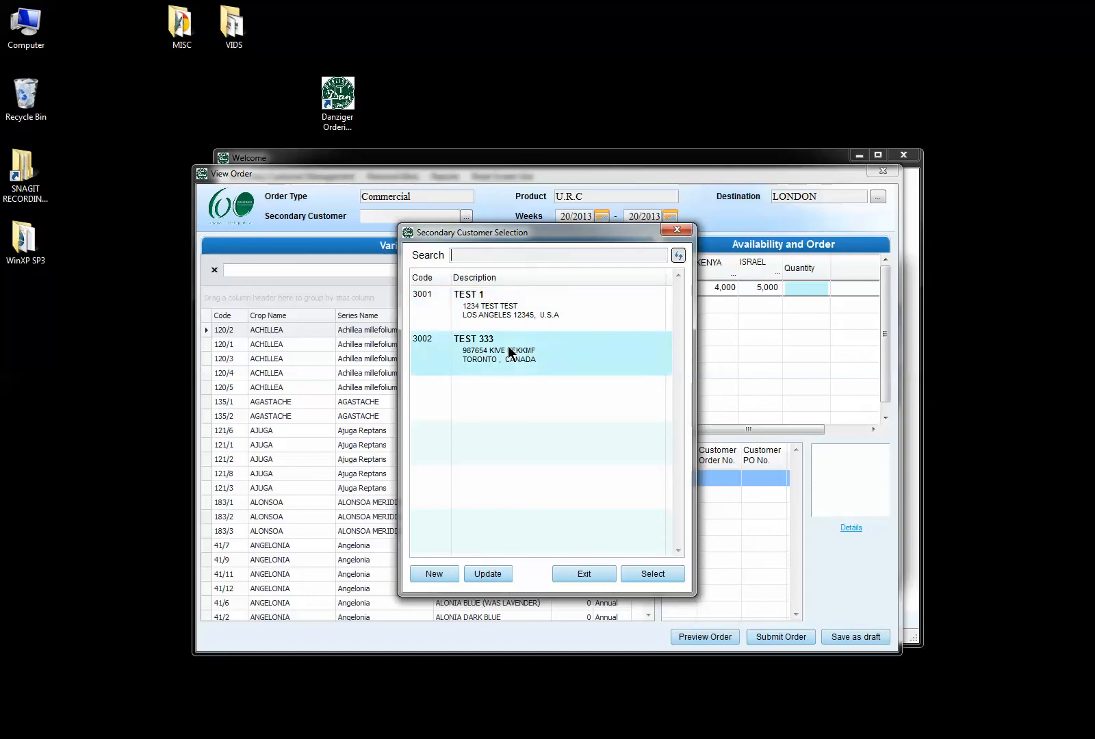
click(653, 574)
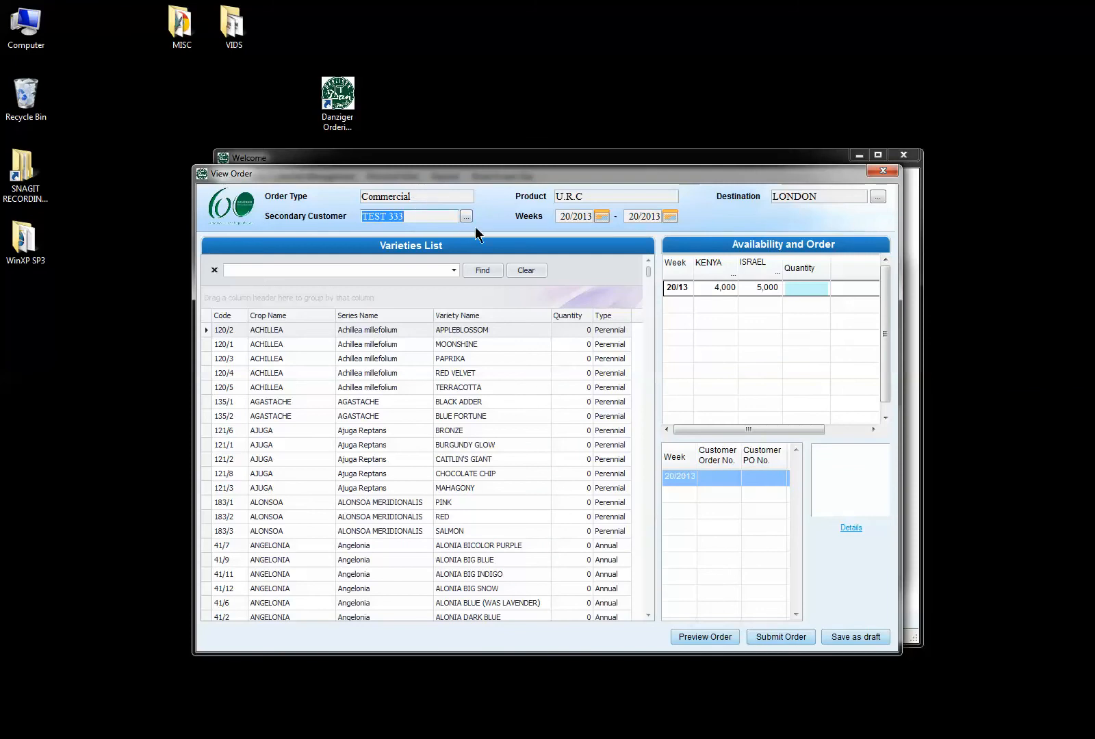
Step: Set the order's starting week to 40/2013 by choosing September 29, 2013 in the calendar
click(601, 217)
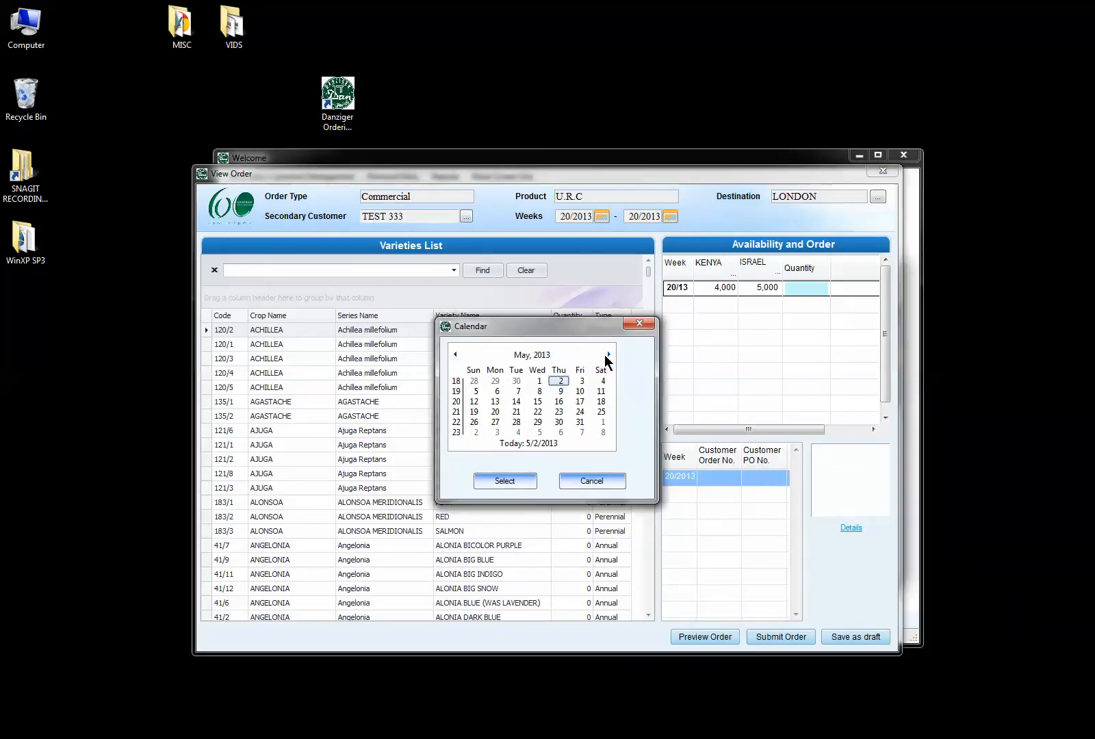
click(609, 354)
click(609, 354)
click(610, 355)
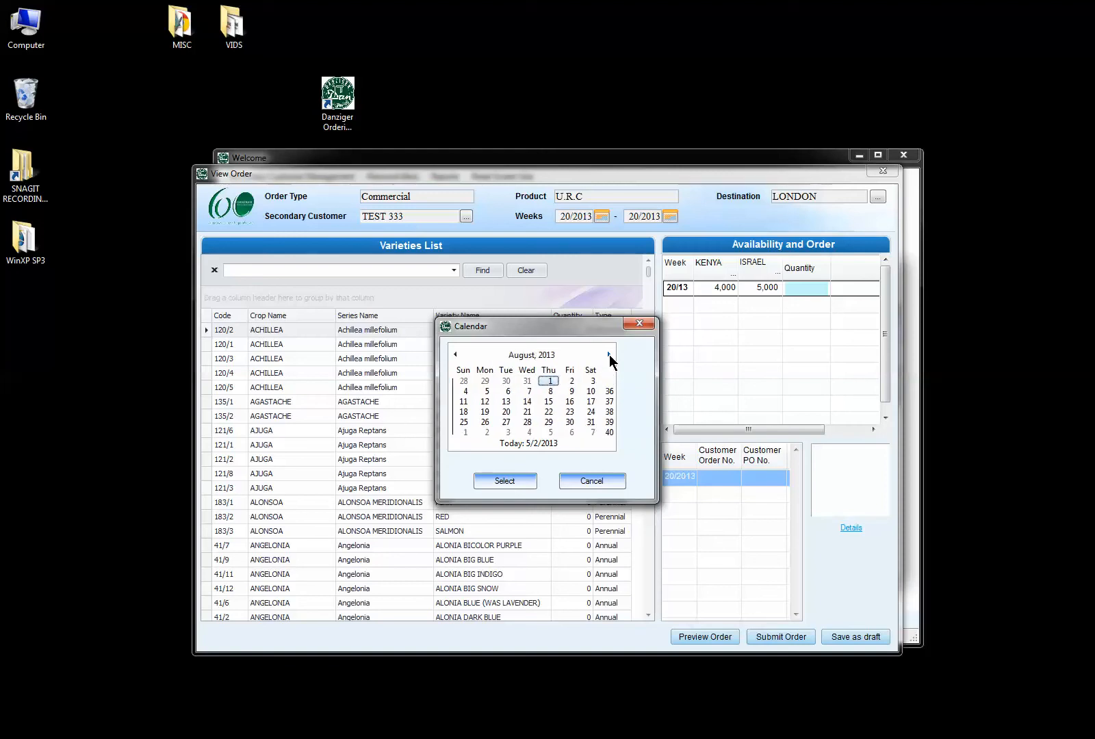
click(609, 354)
click(474, 433)
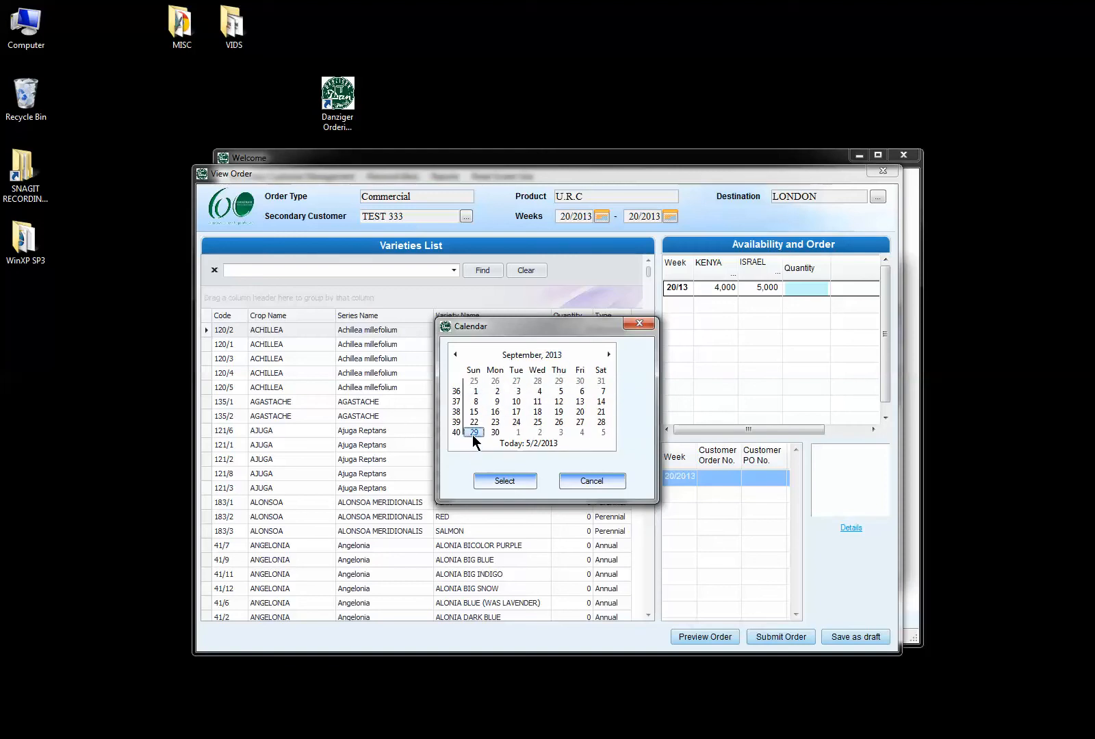
click(506, 481)
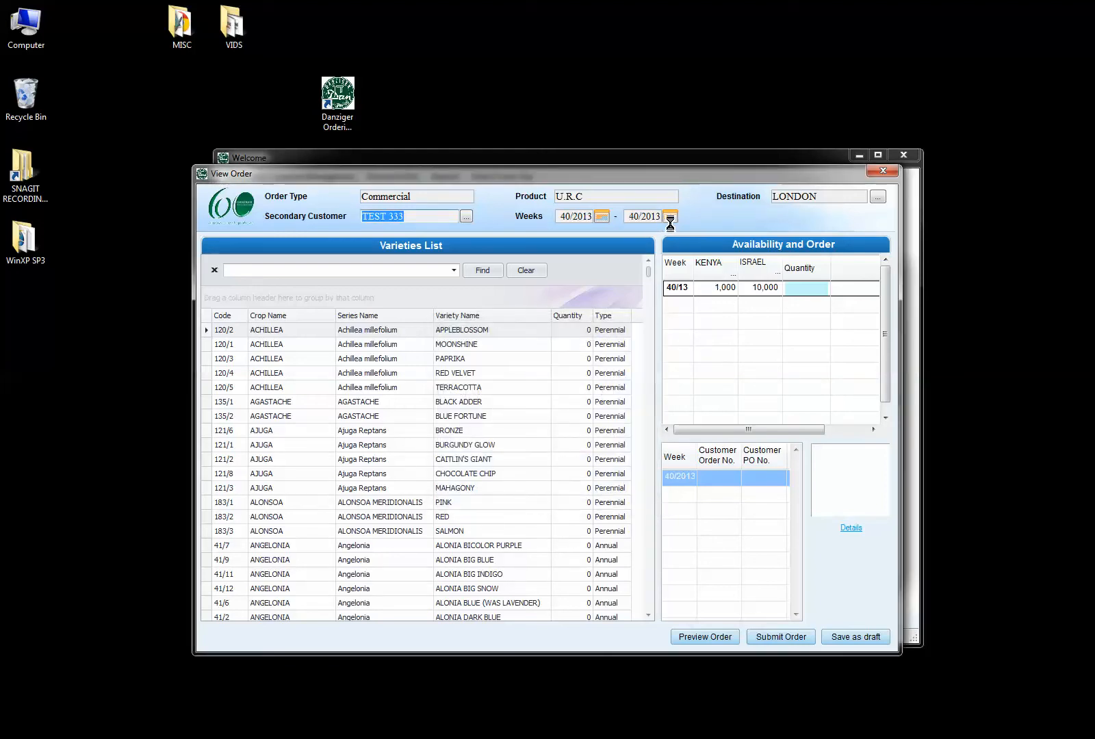
Step: Set the order's ending week to 45/2013 by choosing November 3, 2013 in the calendar
click(670, 216)
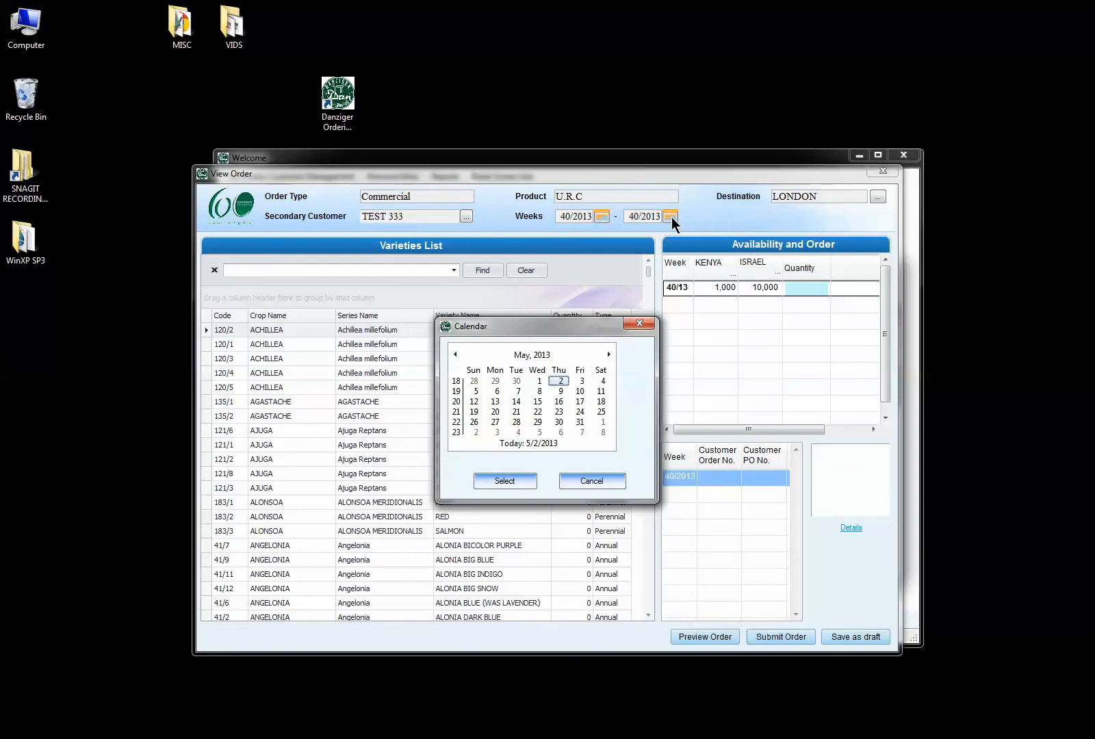
click(609, 354)
click(609, 354)
click(608, 355)
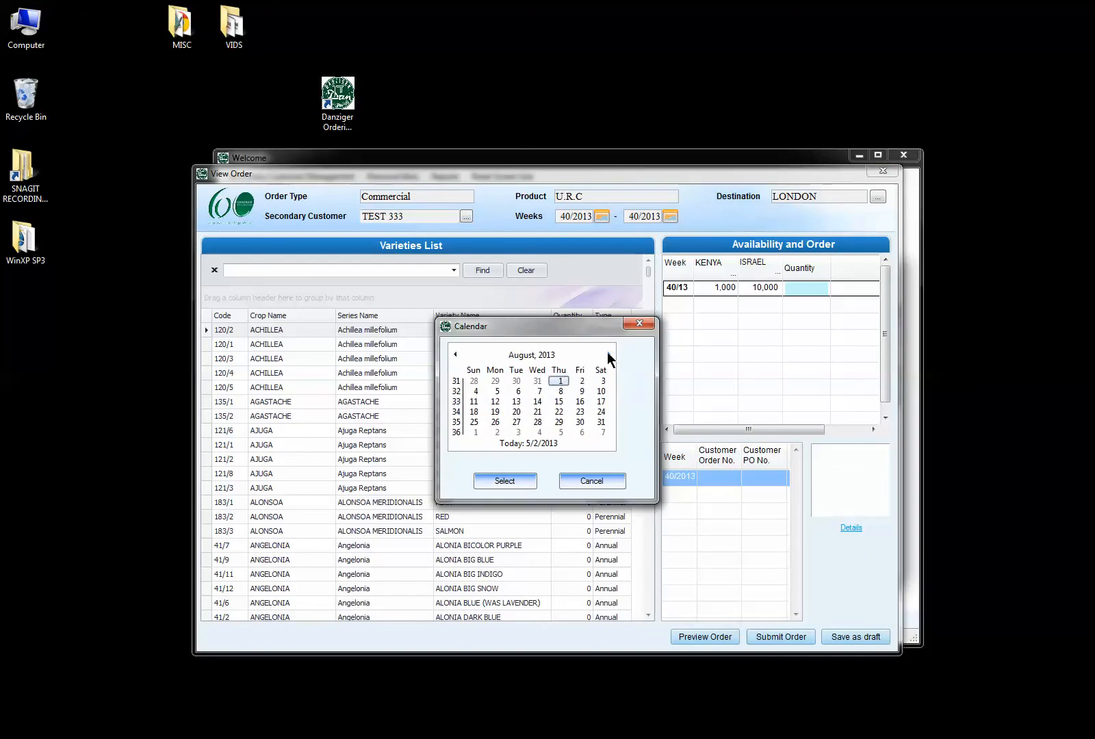
click(608, 355)
click(608, 354)
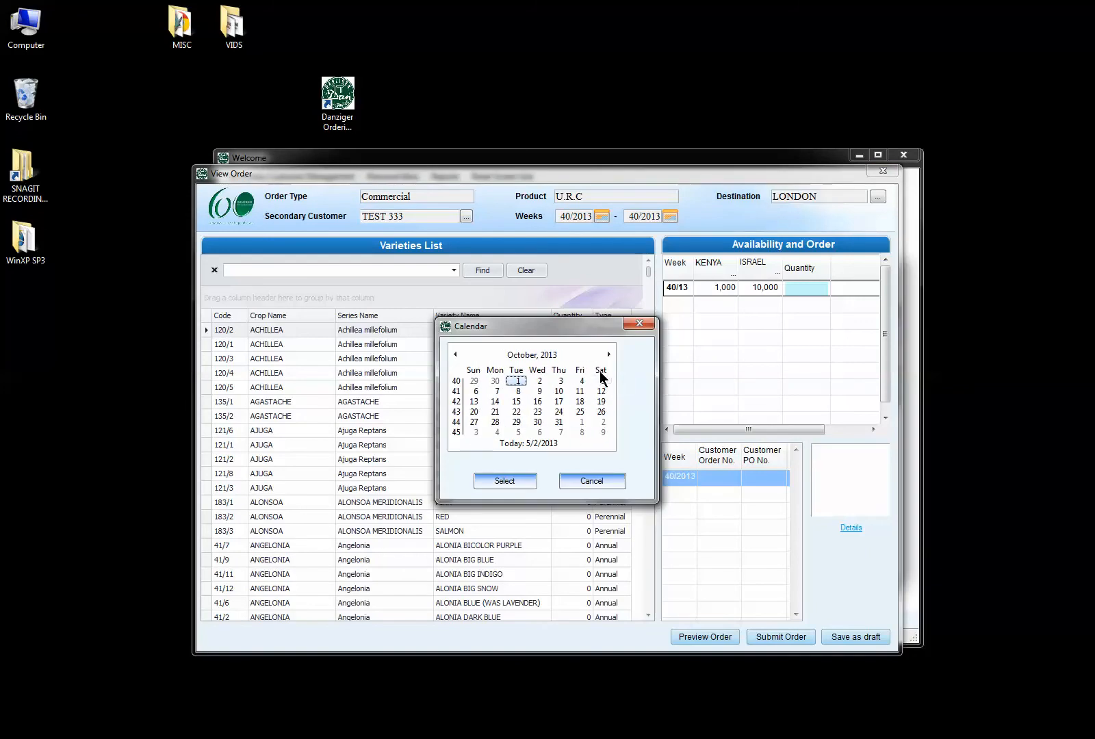
click(474, 433)
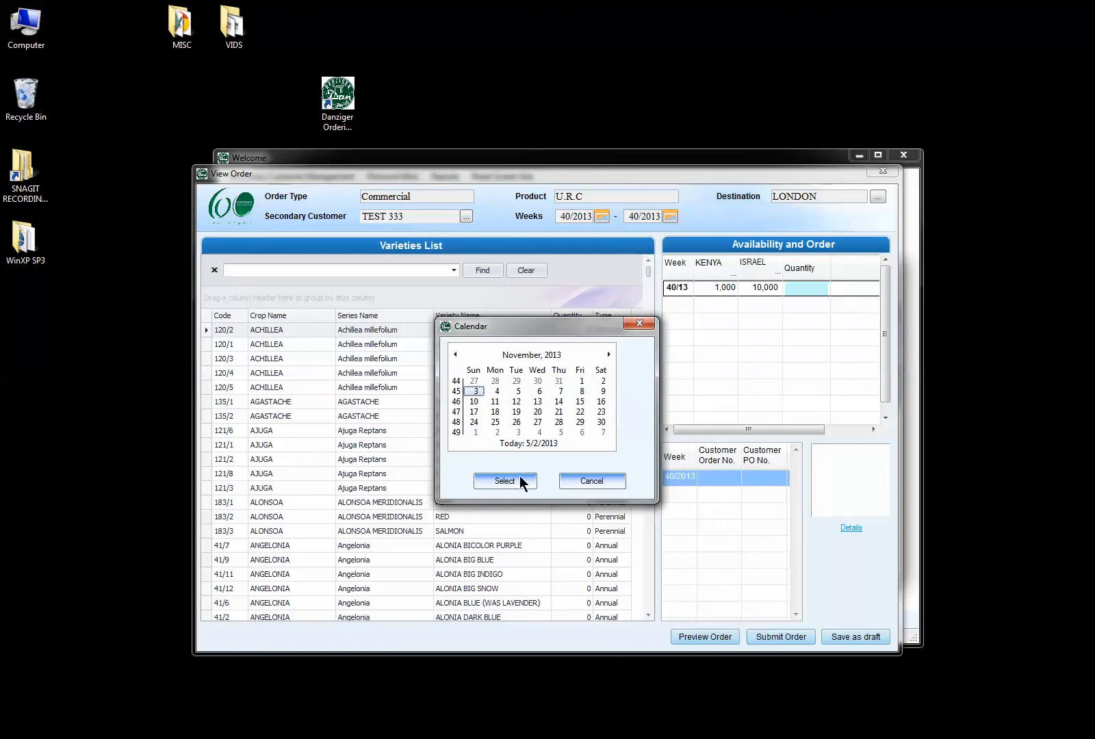
click(519, 476)
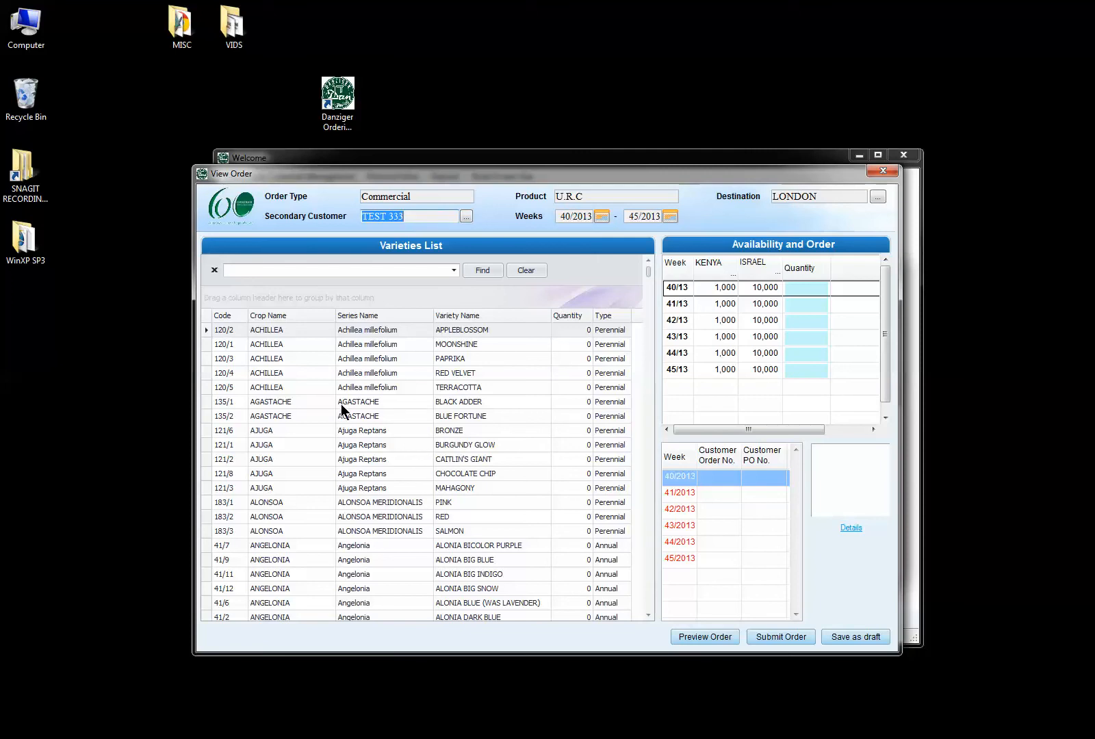
Step: Check the weekly Kenya and Israel availability of Achillea RED VELVET and Angelonia ALONIA BICOLOR PURPLE
click(429, 370)
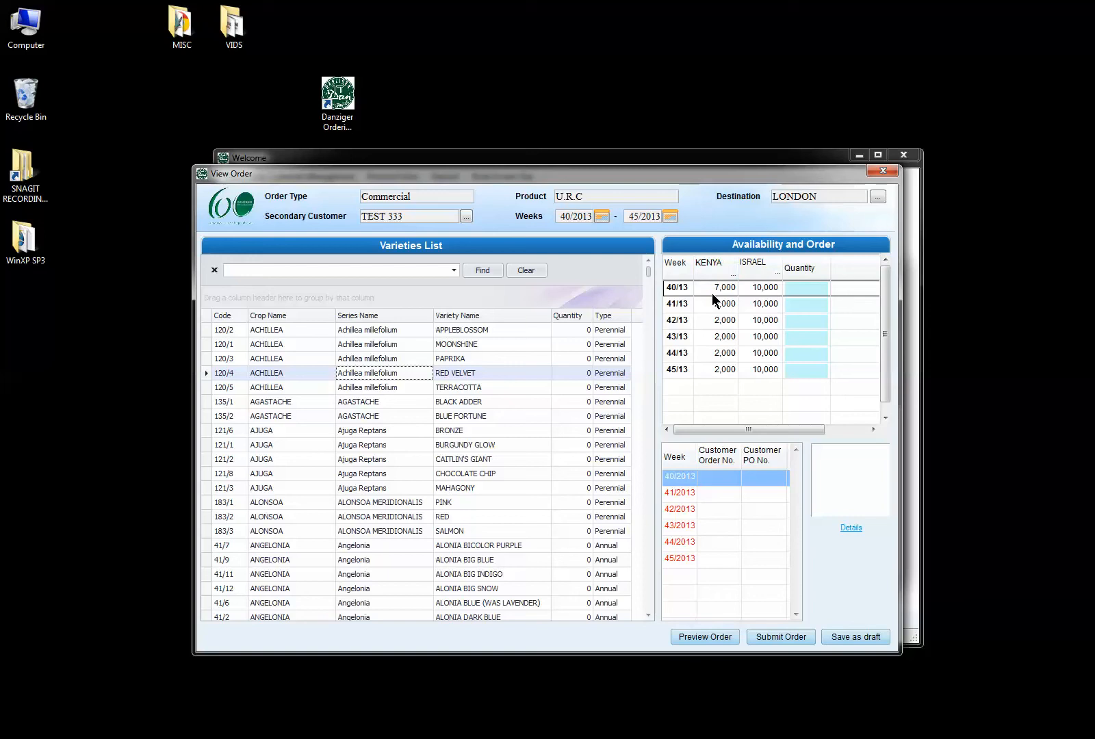
click(468, 546)
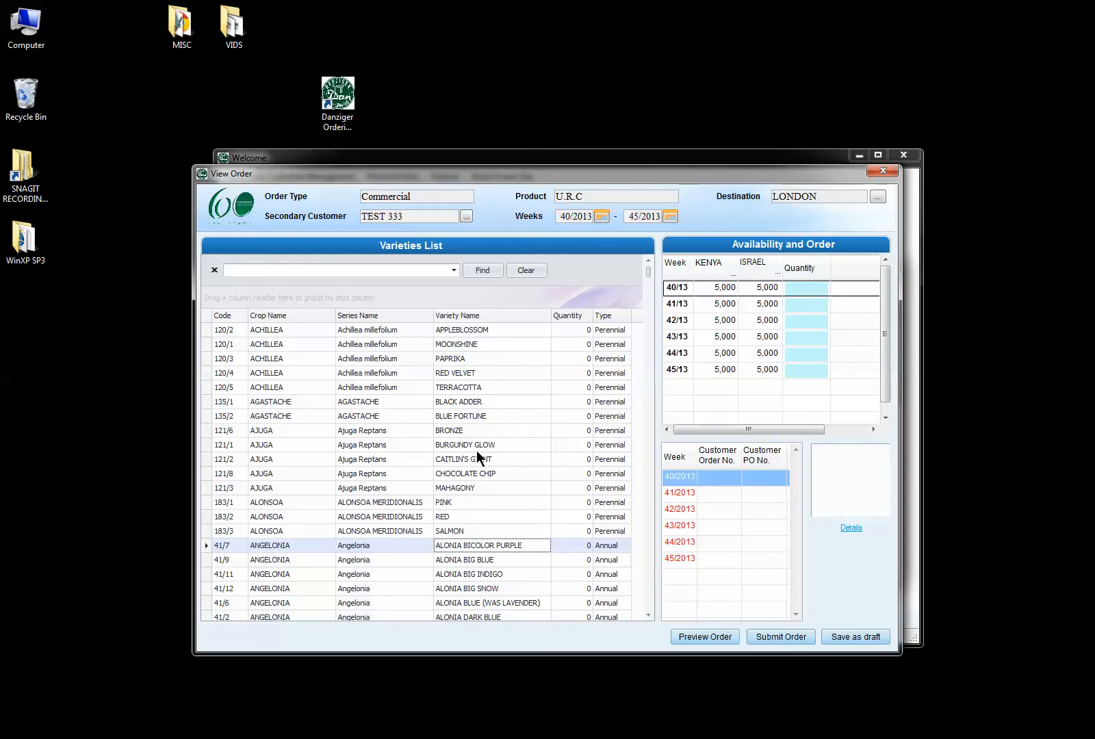
Step: View the enlarged picture of Angelonia ALONIA BIG BLUE and check the availability of Alonsoa SALMON
click(447, 559)
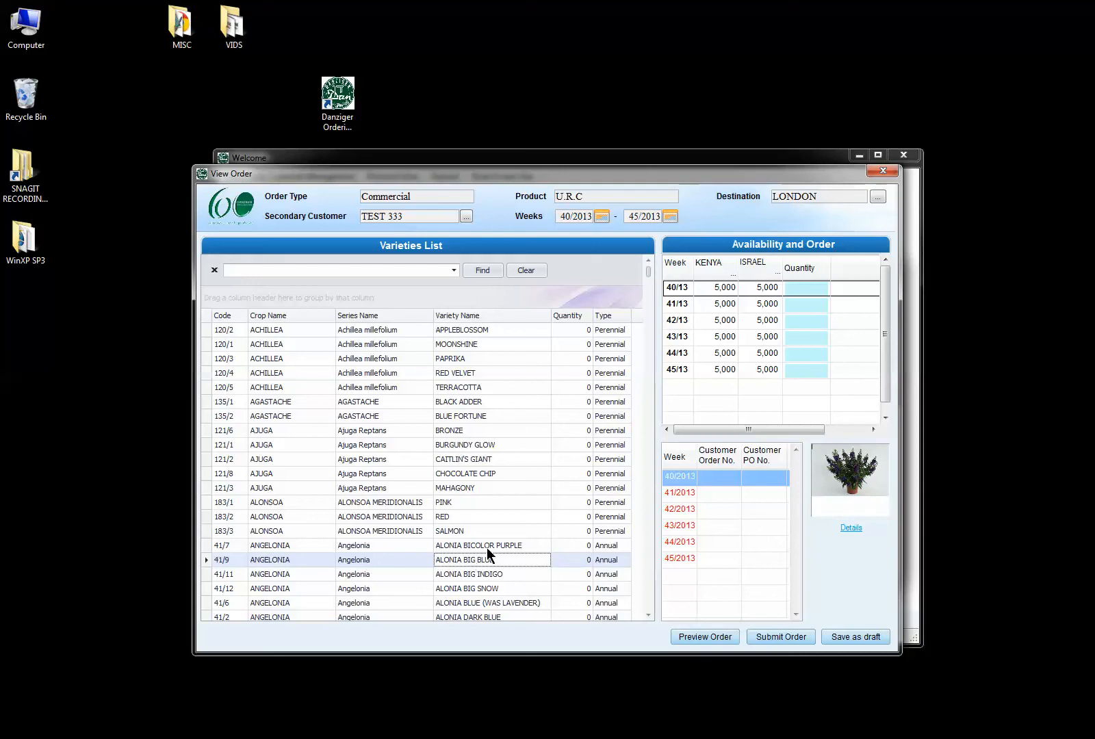
click(861, 474)
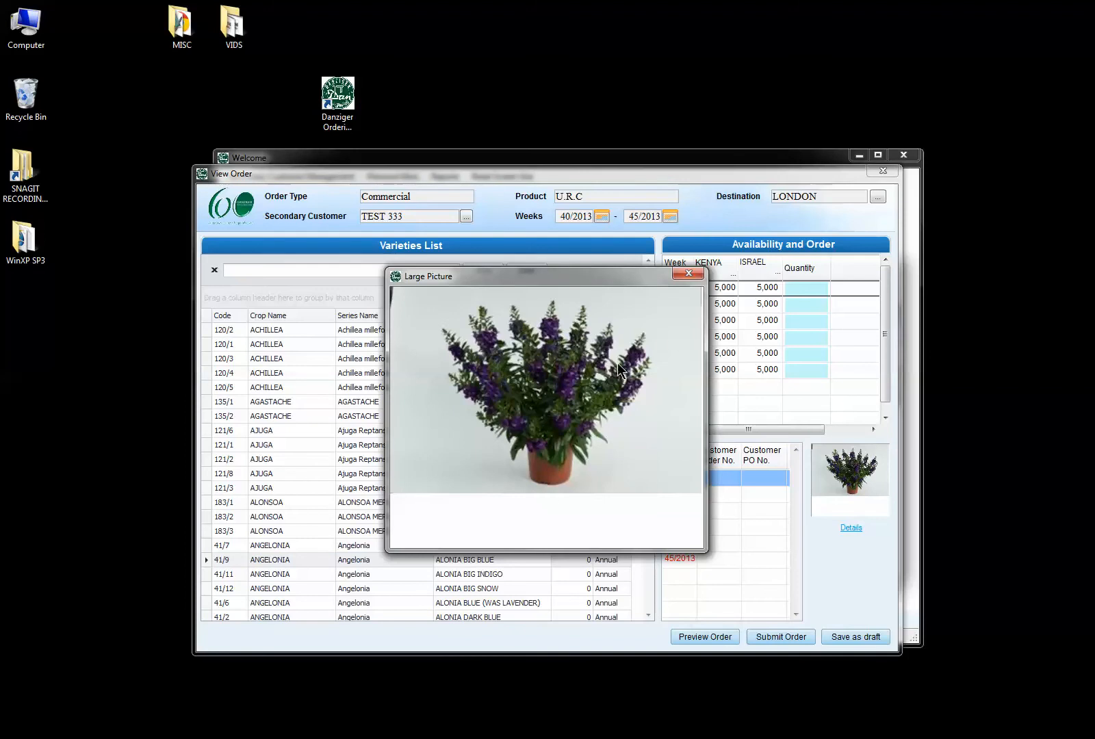
click(683, 273)
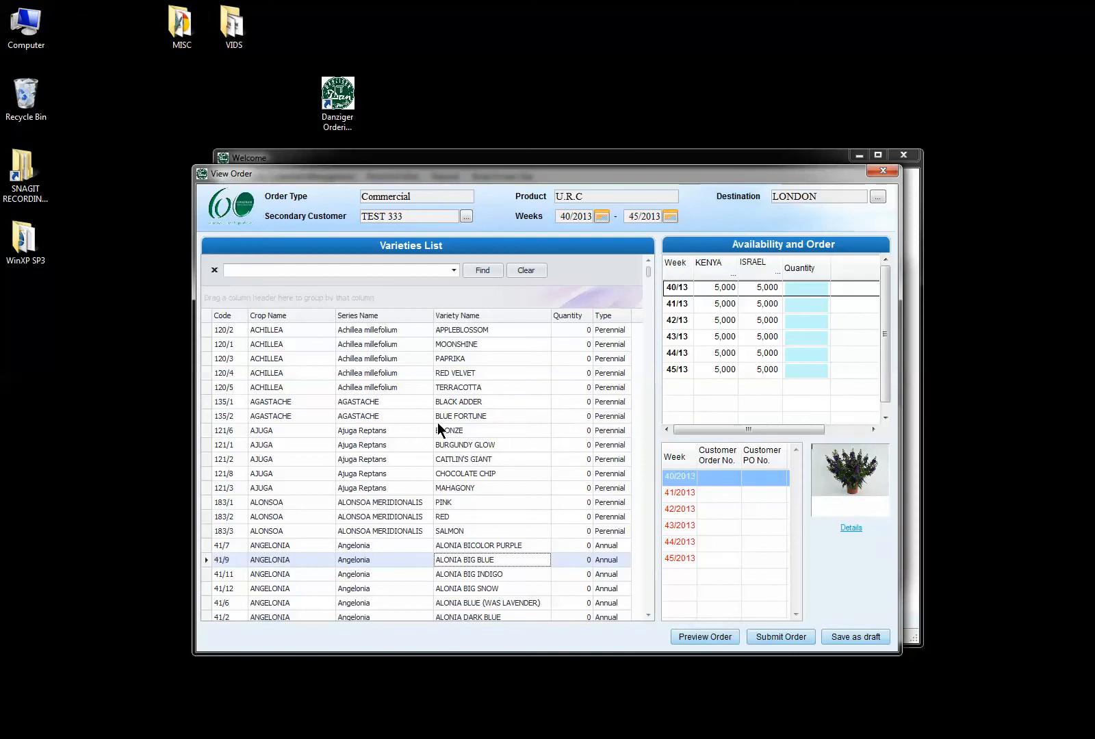
click(280, 527)
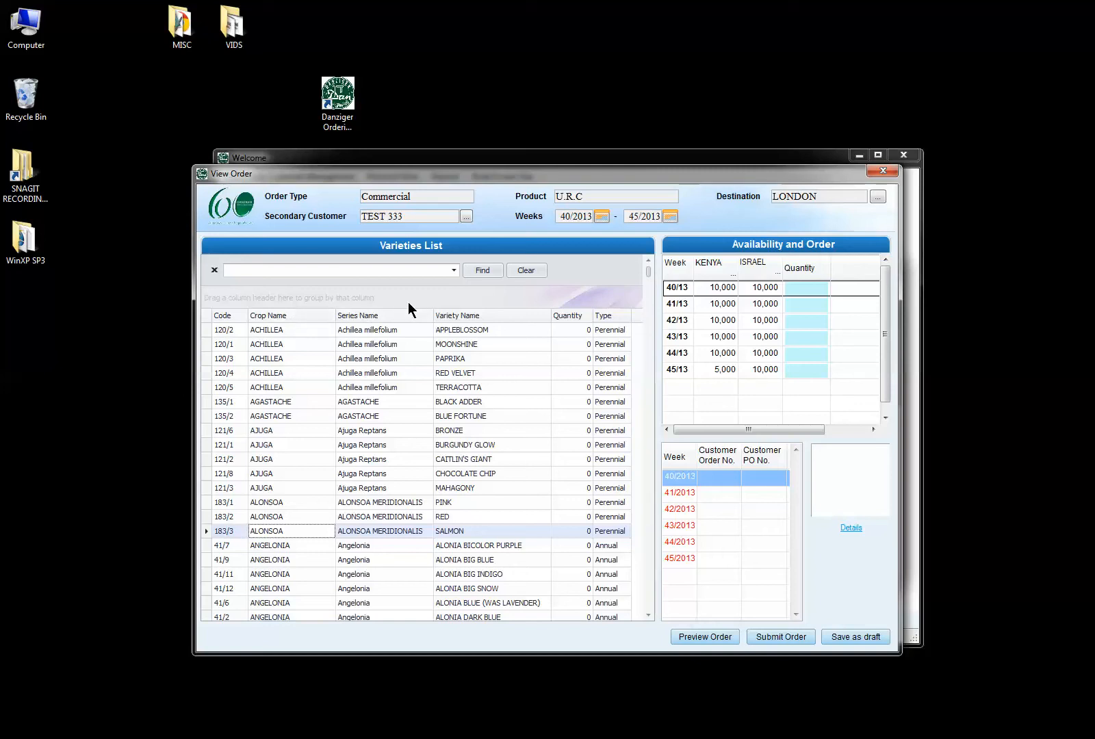
Step: Sort the varieties list alphabetically by variety name and browse it from the beginning
click(530, 317)
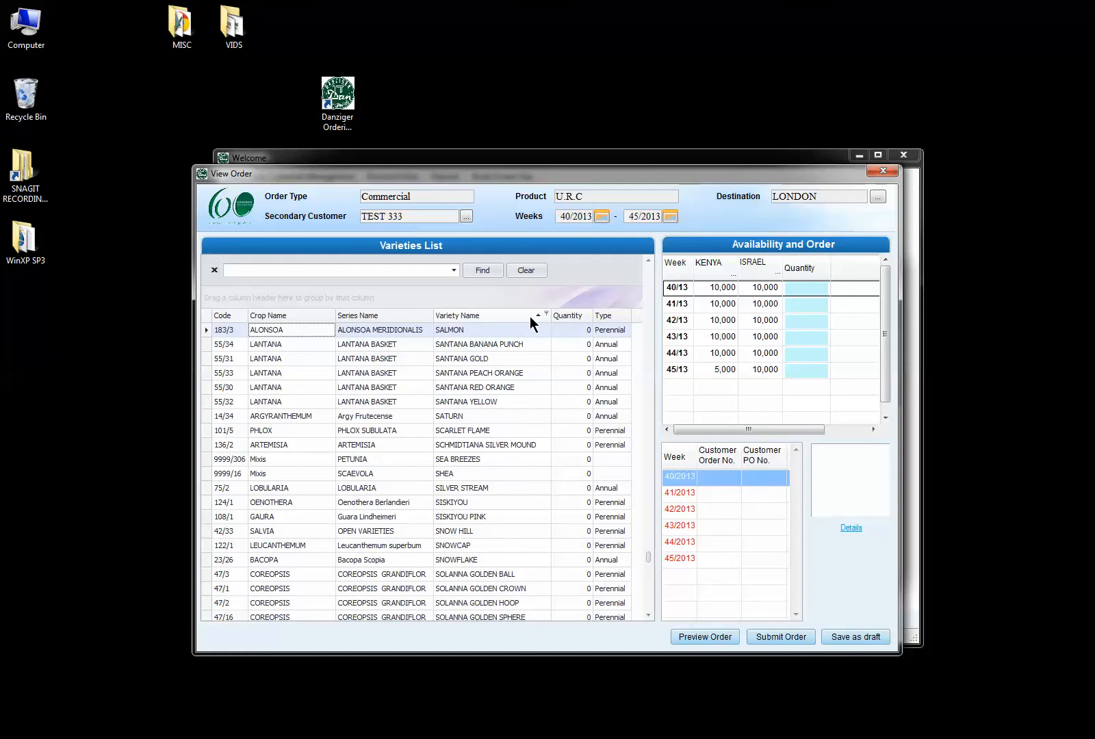
drag(648, 556, 656, 267)
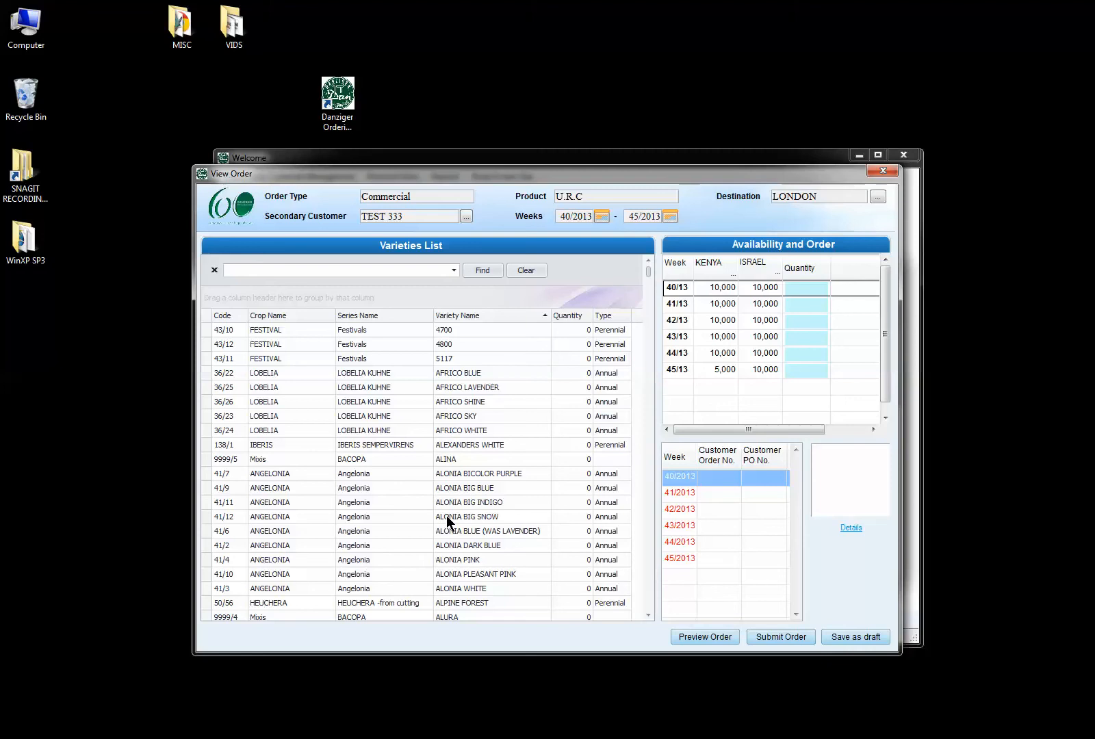
scroll(447, 518, down, 1)
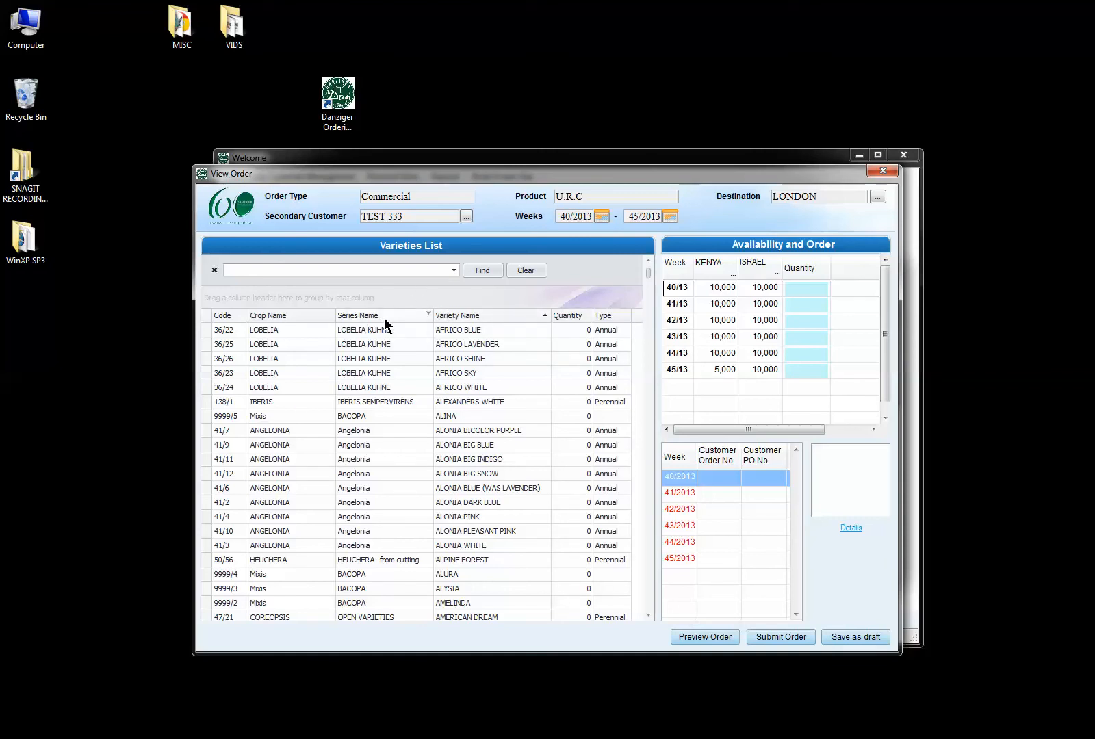
Step: Group the varieties list by series name and, within each series, by variety name
drag(382, 318, 260, 299)
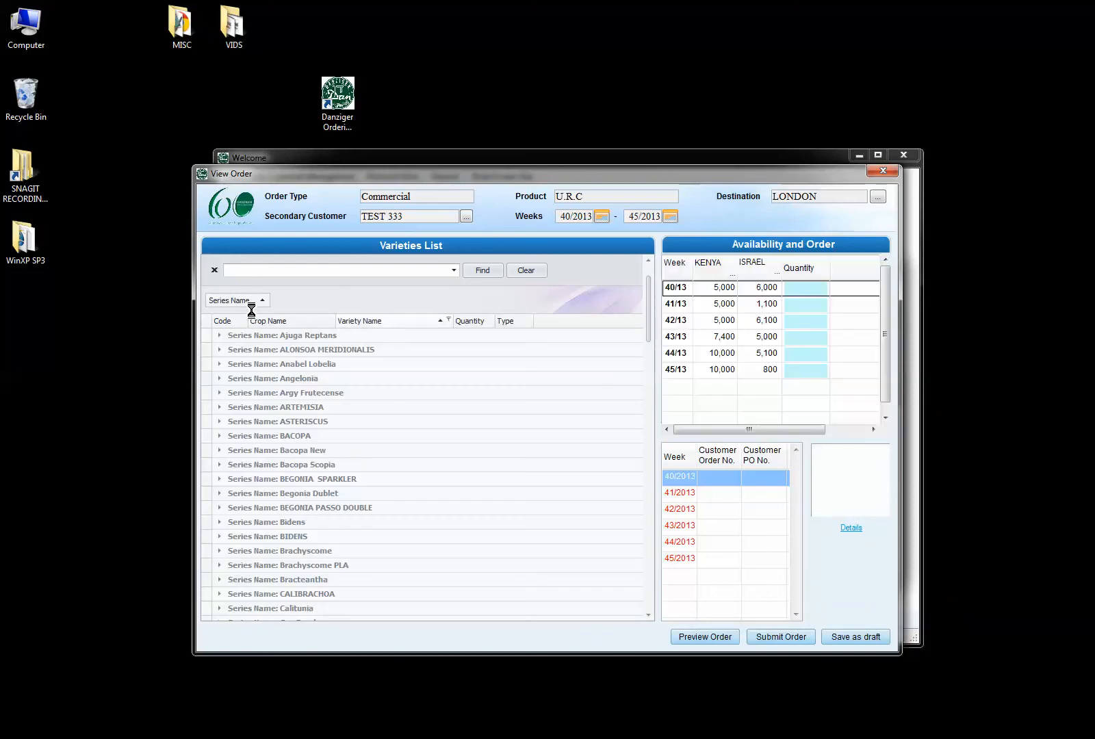
drag(362, 321, 254, 312)
drag(391, 321, 281, 309)
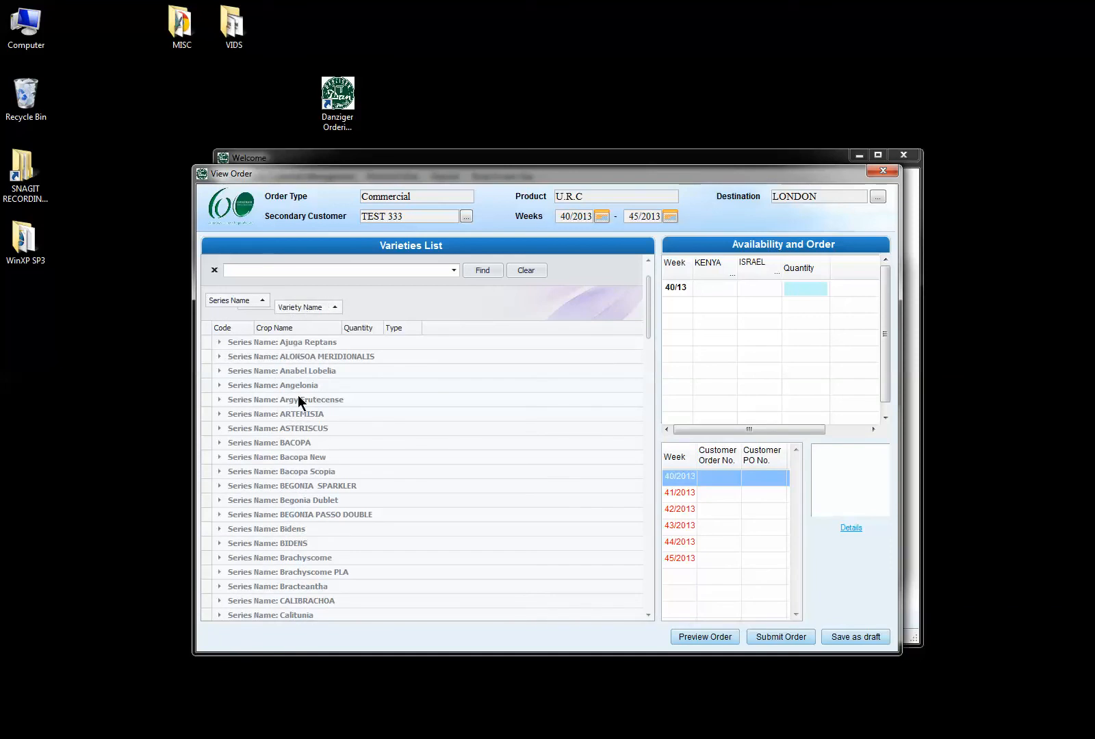
Step: Expand the BACOPA and Bacopa Scopia series groups and examine the entry under variety GREAT WHITE IMP
click(219, 442)
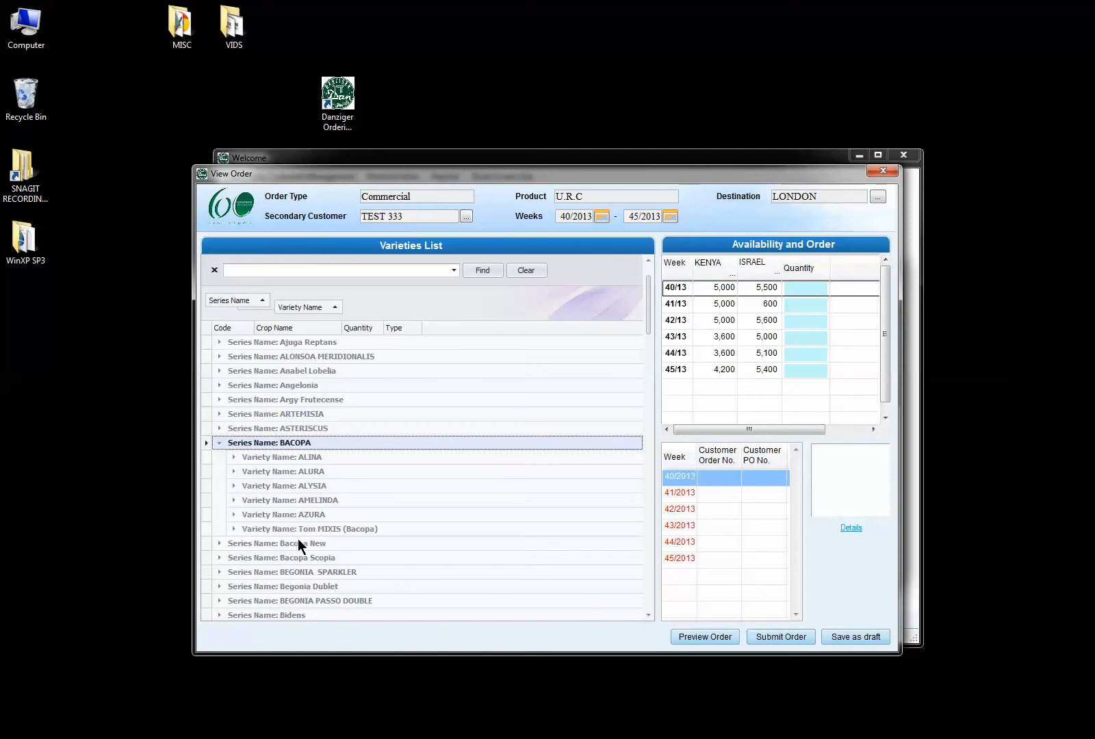
click(218, 558)
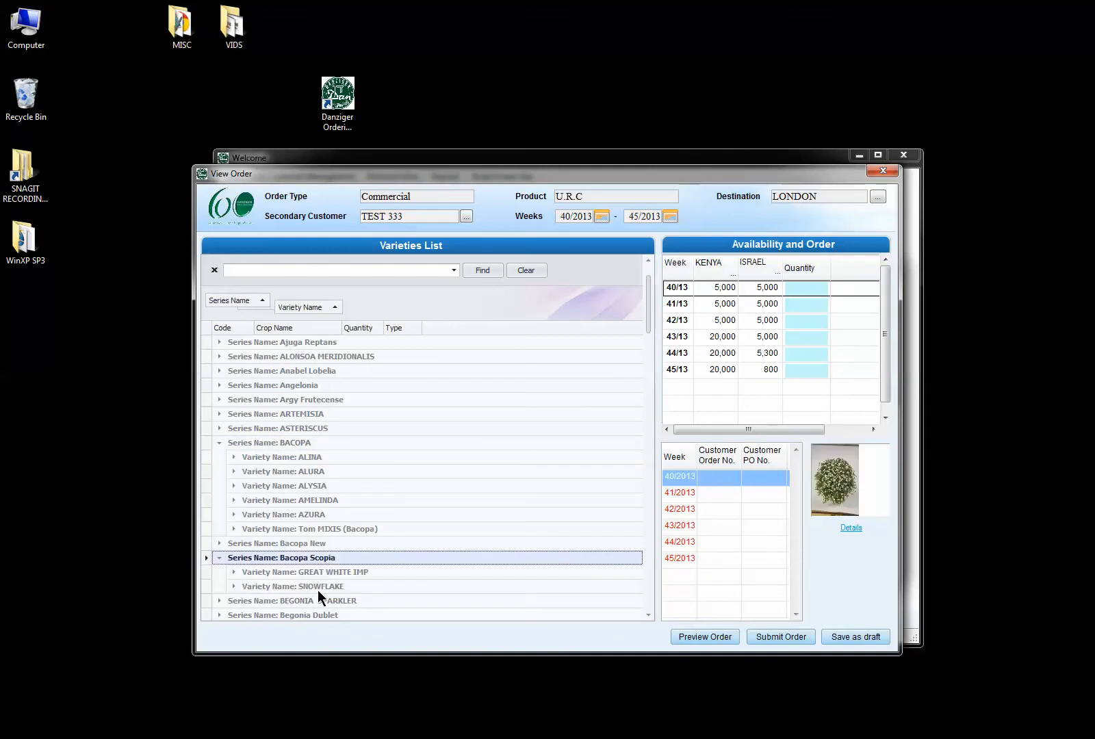
click(234, 570)
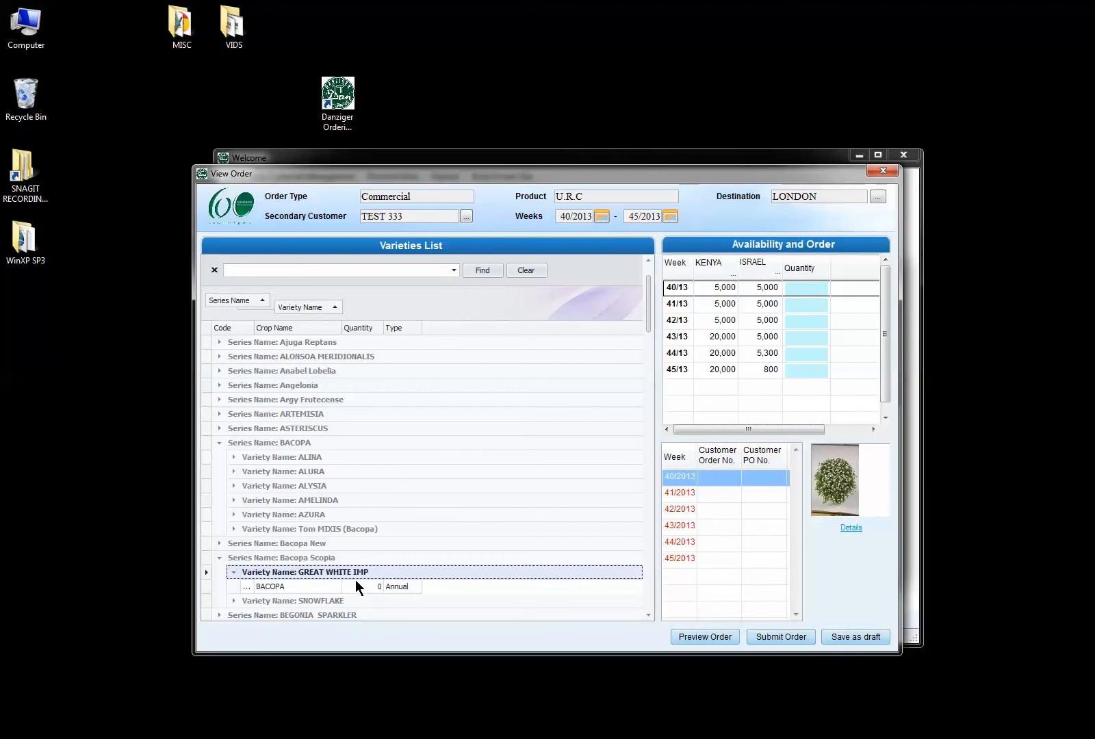
Step: Remove the variety name and series name groupings, restoring both as ordinary columns of the varieties list
drag(293, 308, 333, 325)
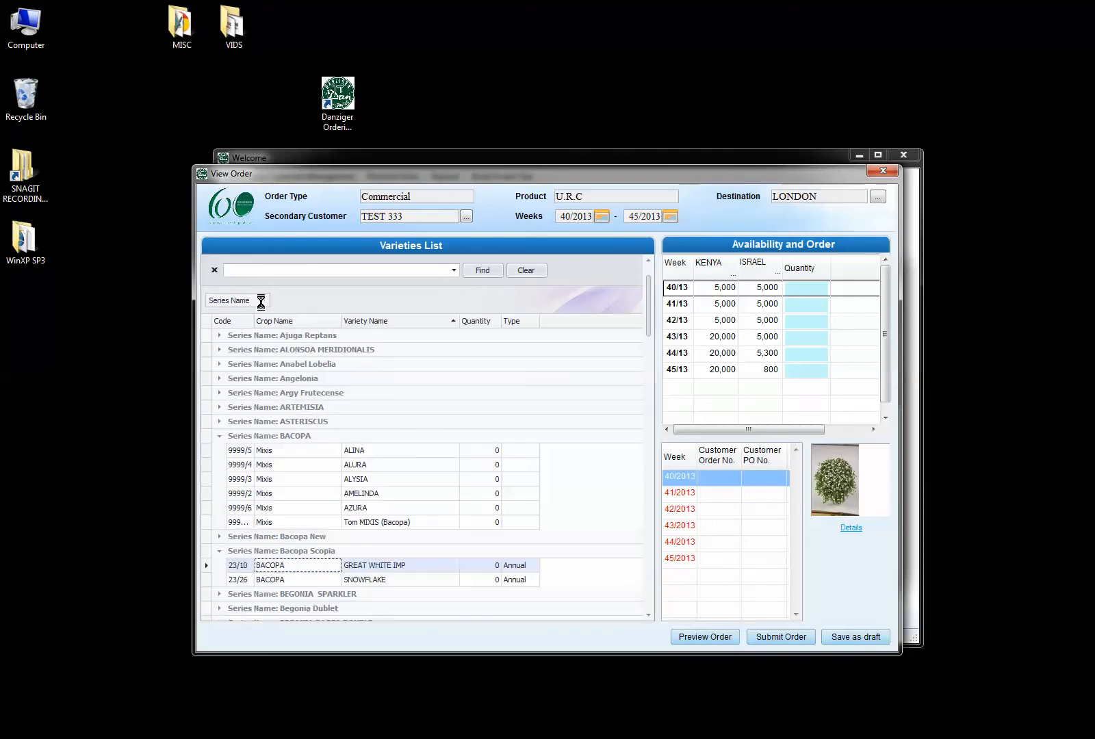
drag(243, 303, 457, 317)
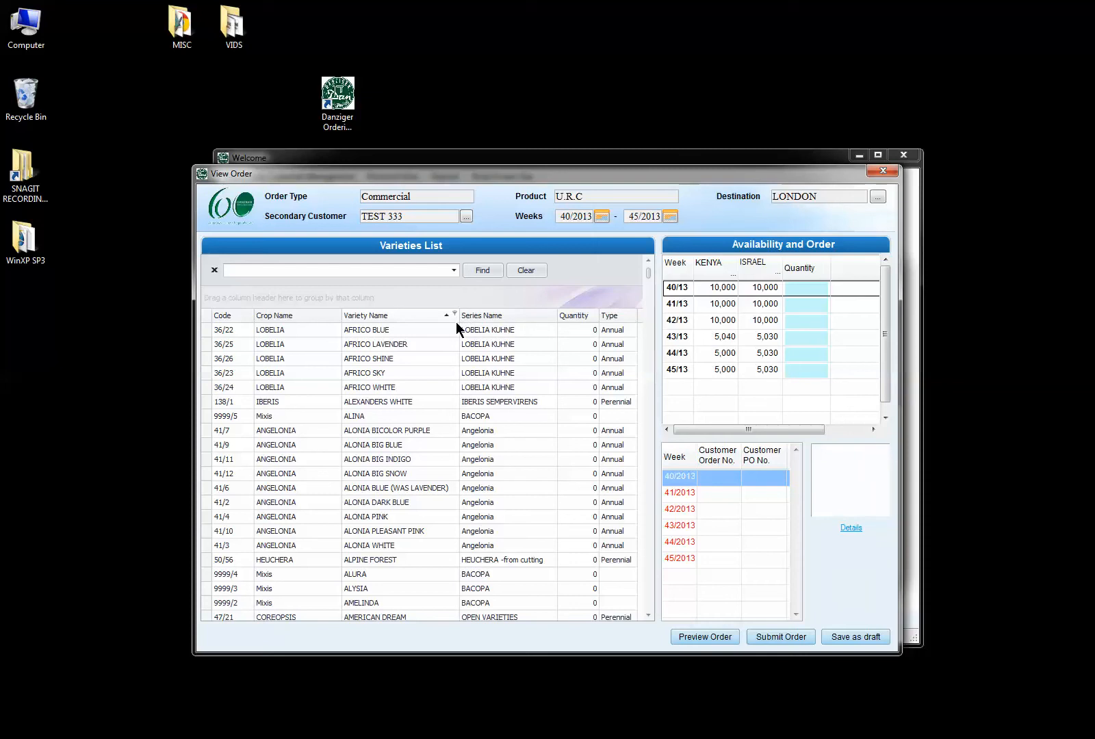
drag(496, 316, 537, 317)
Step: Find the variety "boogie" and order 500 of H. BOOGIE for each of weeks 40/13 and 41/13
click(355, 272)
text(boogie)
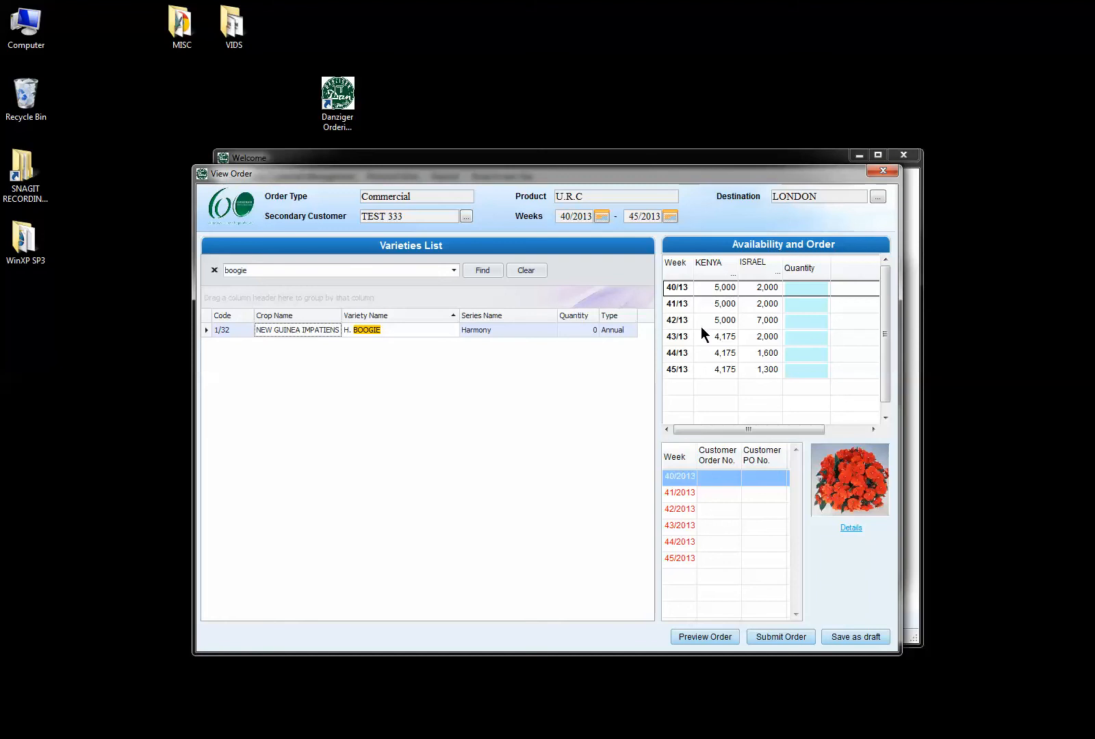
click(803, 288)
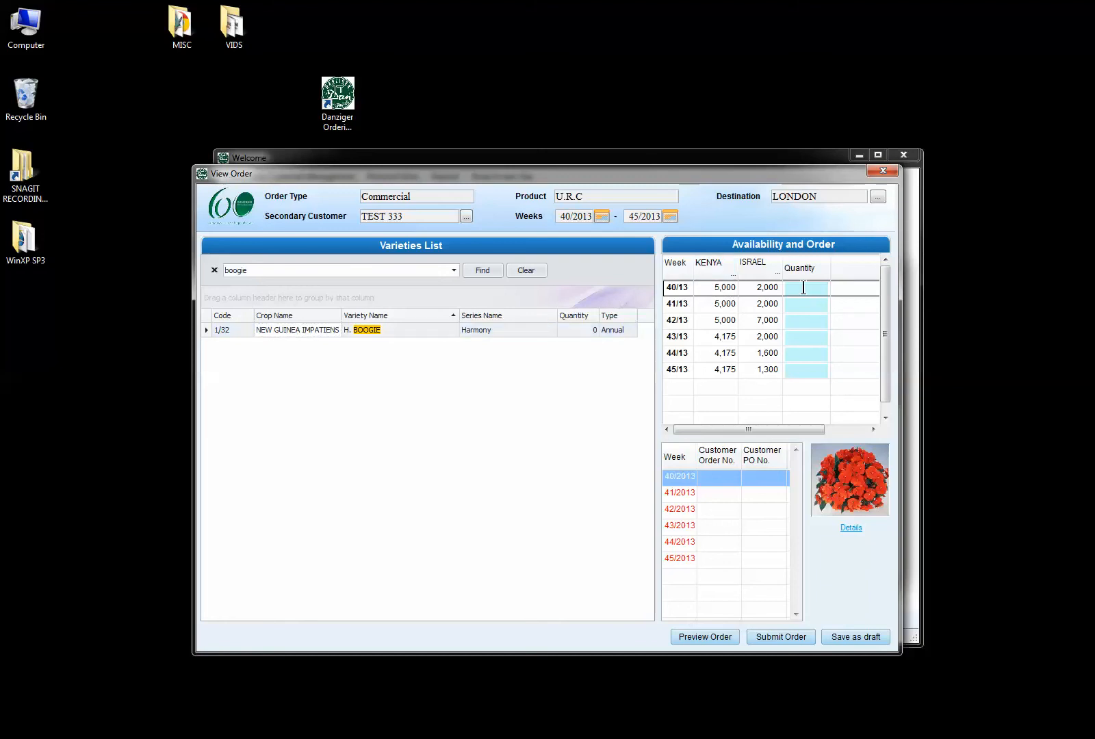
text(500)
click(799, 308)
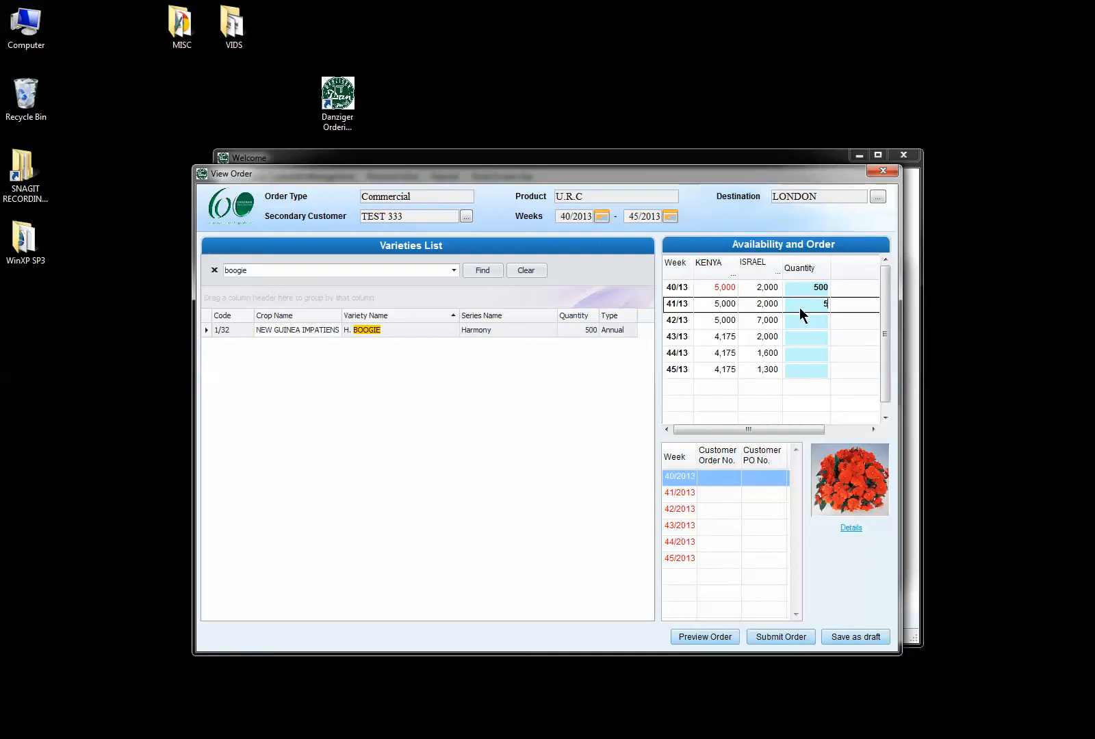
Step: Set the H. BOOGIE order quantity to 500 for each of weeks 43/13 and 45/13
click(795, 338)
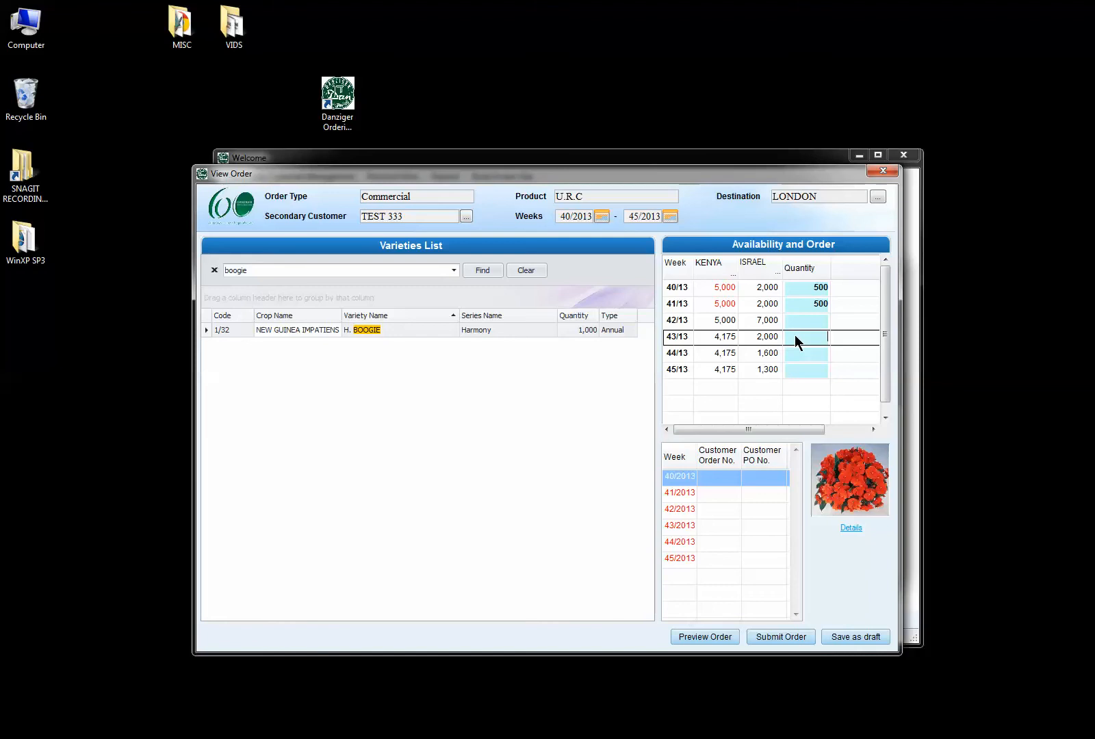
text(500)
click(805, 371)
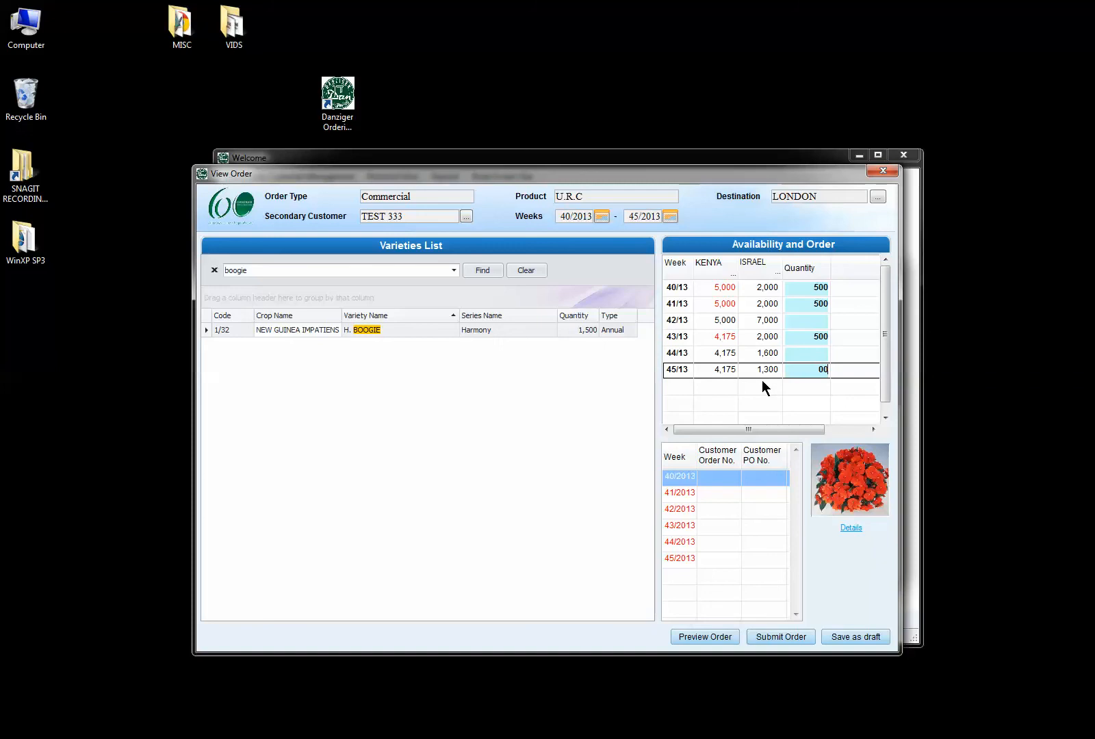
key(BackSpace)
text(500)
click(582, 380)
Step: Clear the variety search and sort the full varieties list by quantity in descending order
click(422, 271)
double_click(232, 270)
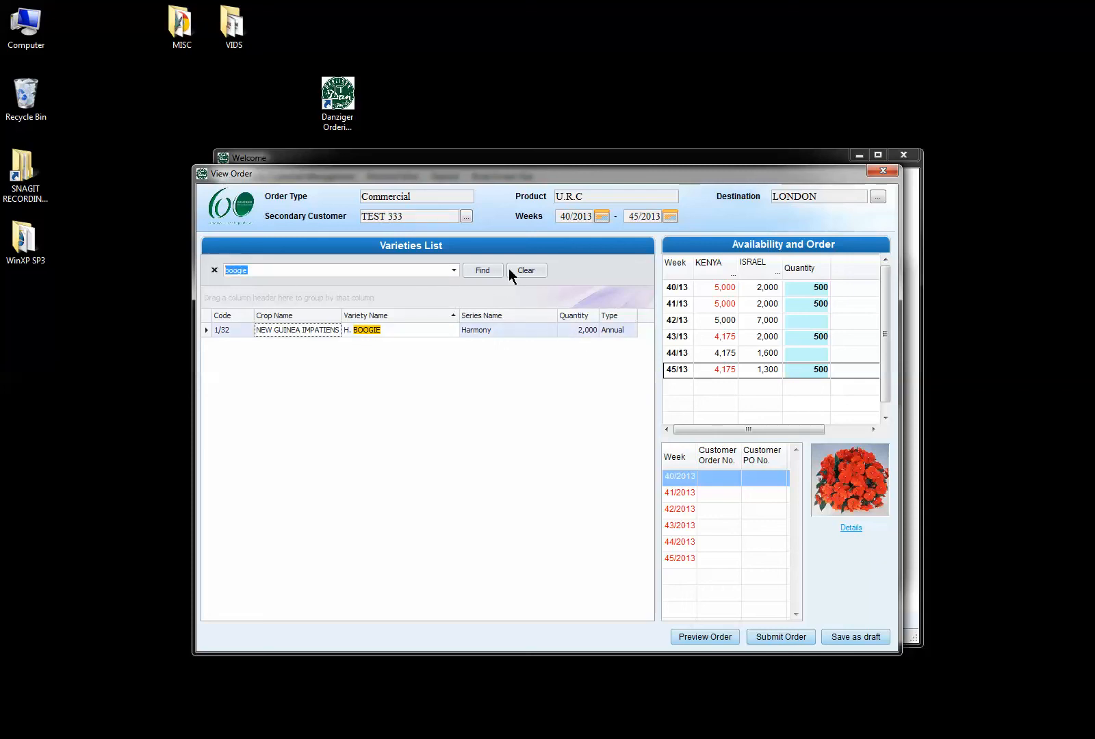
click(528, 271)
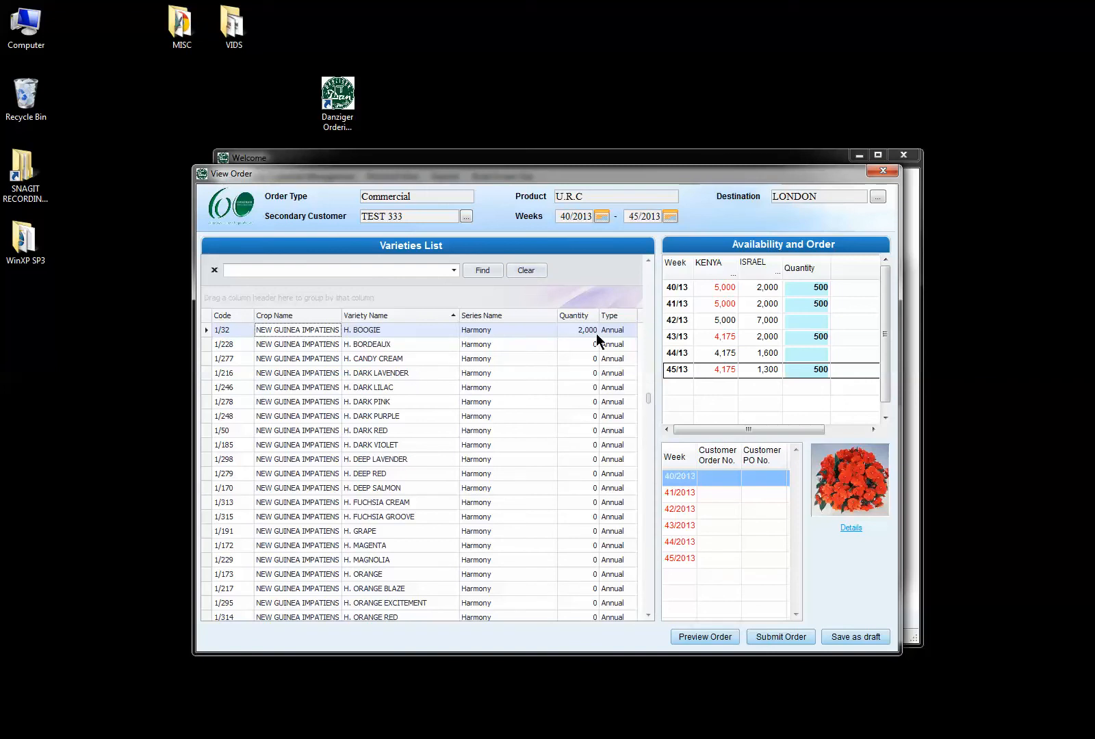
click(588, 317)
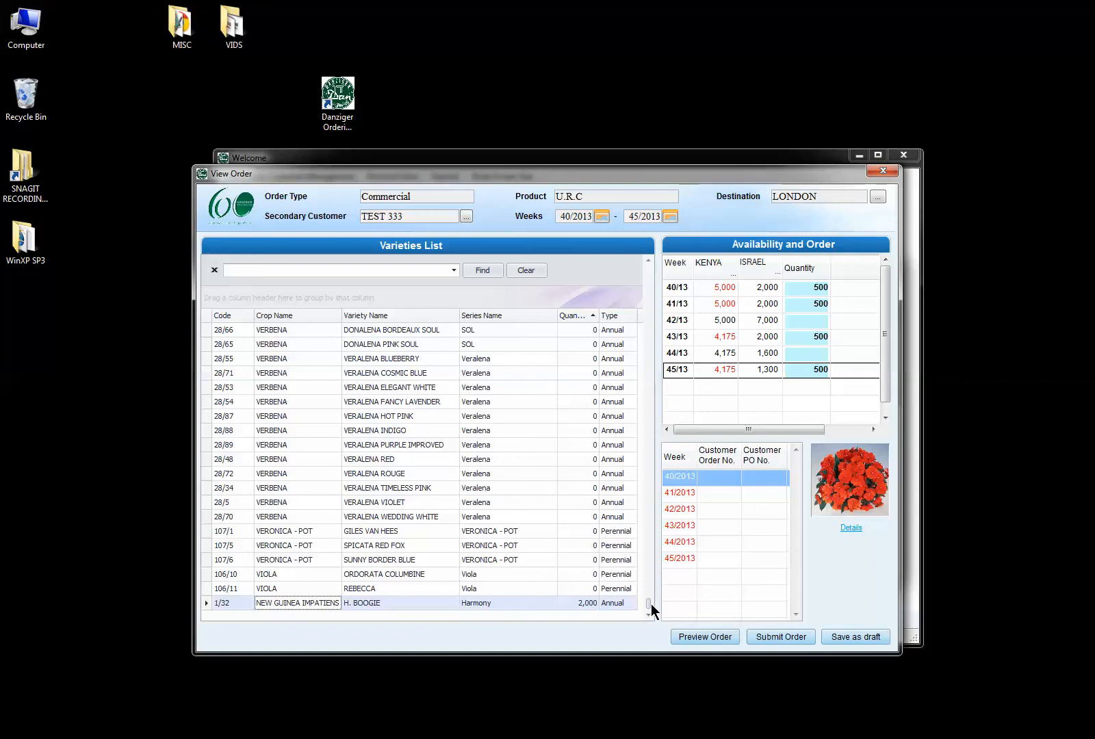
drag(648, 603, 646, 259)
click(575, 317)
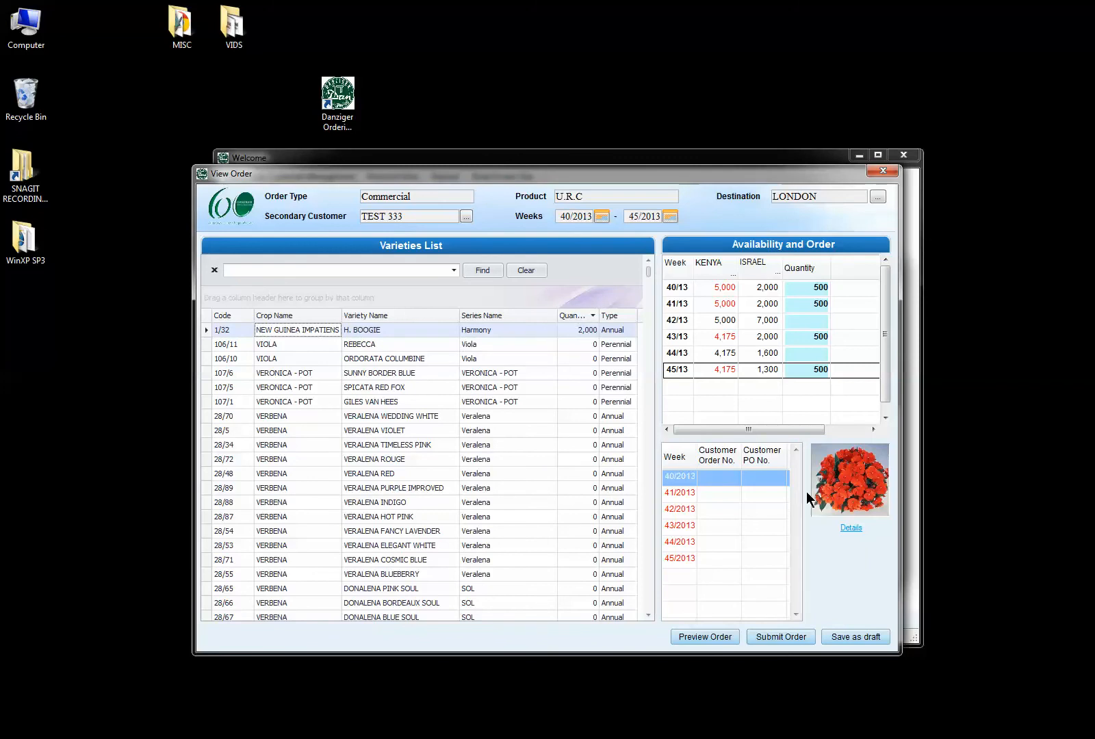
Step: View the enlarged picture of H. BOOGIE and examine its substitute varieties, including the enlarged picture of H. ORANGE
click(848, 474)
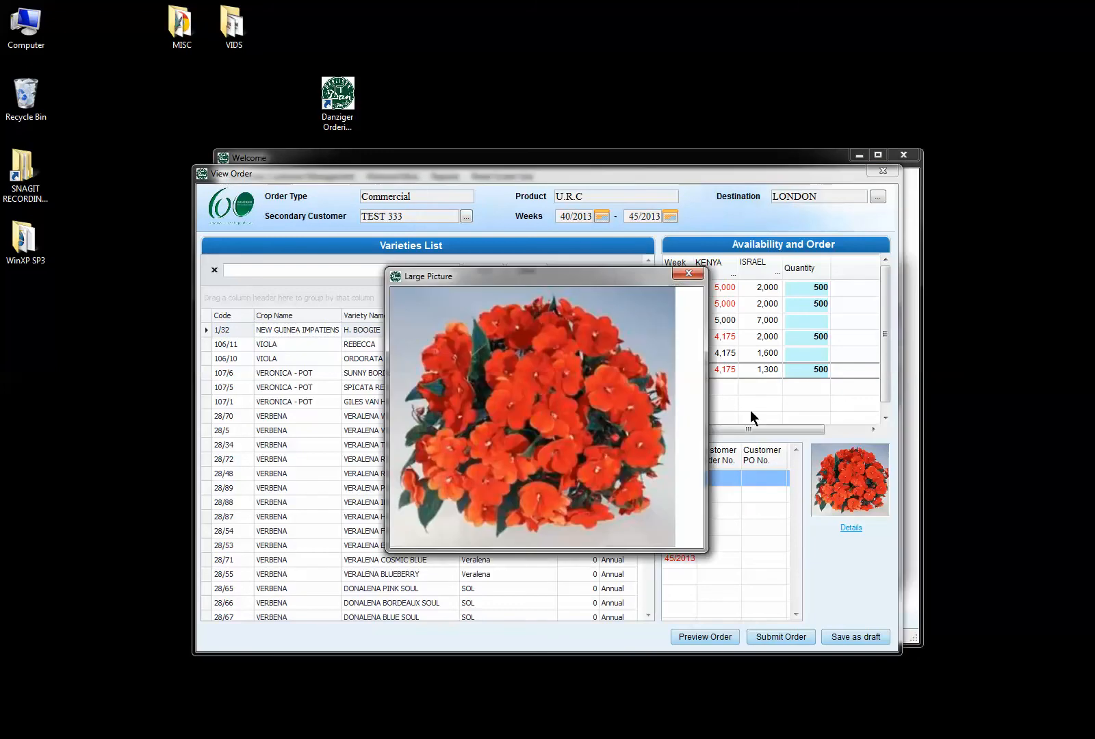
click(689, 275)
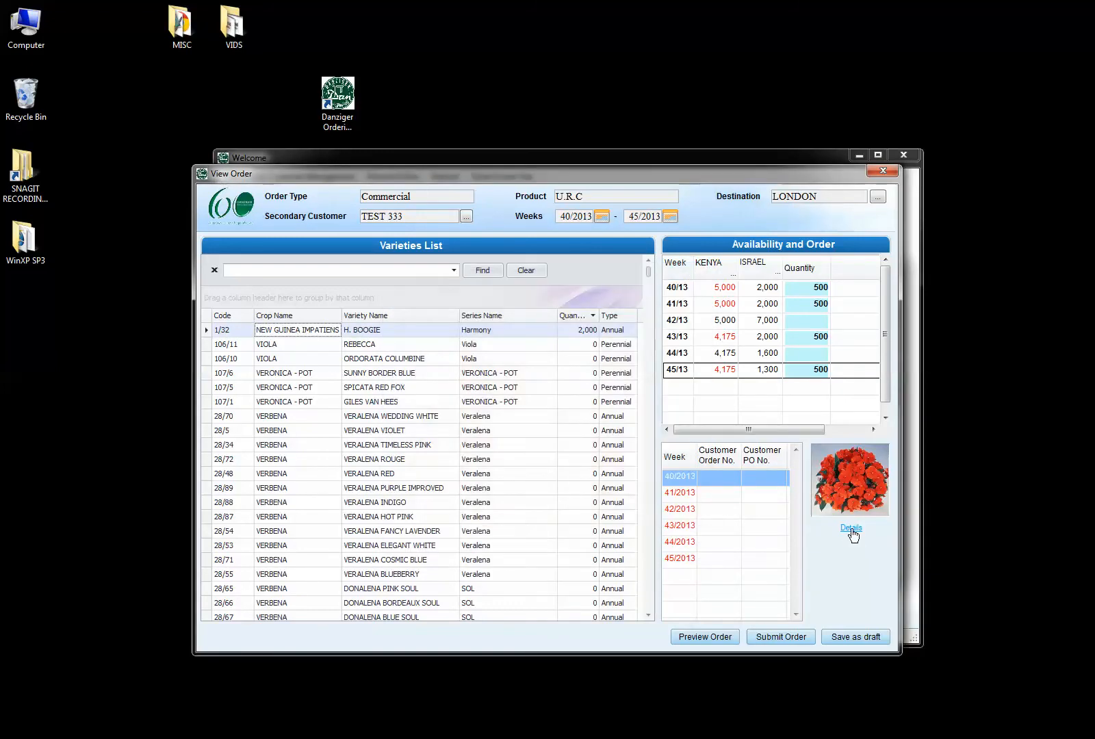
click(850, 528)
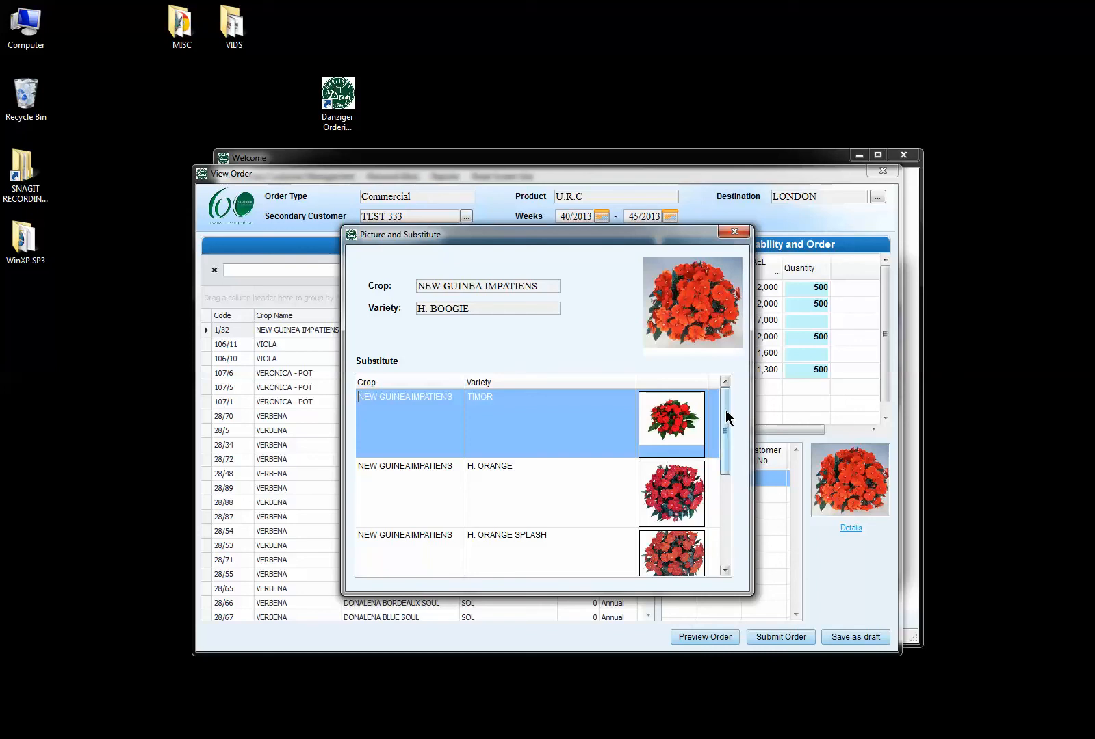
drag(727, 416, 731, 471)
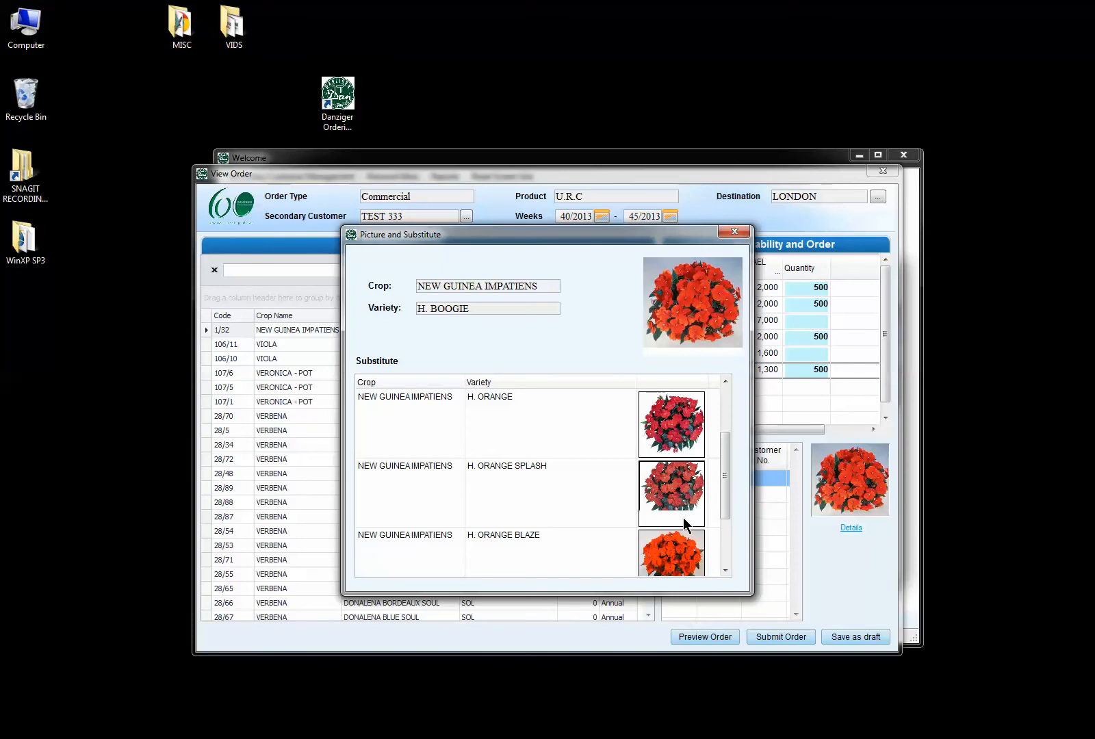
click(669, 443)
double_click(670, 438)
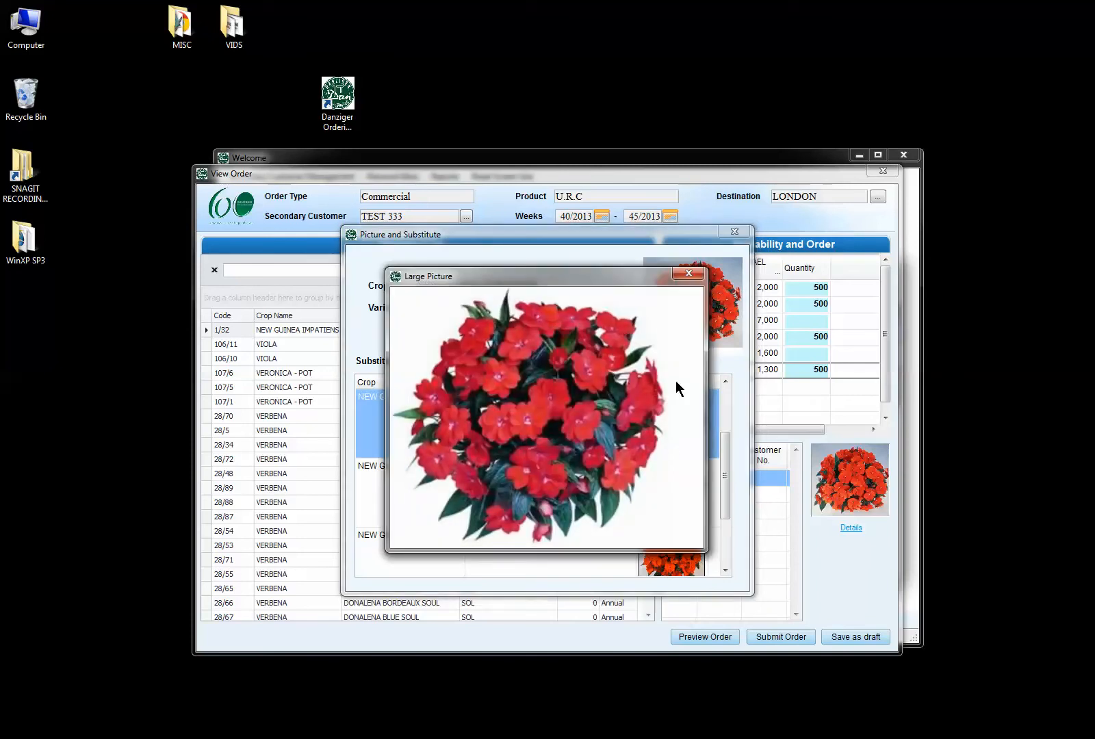
click(689, 275)
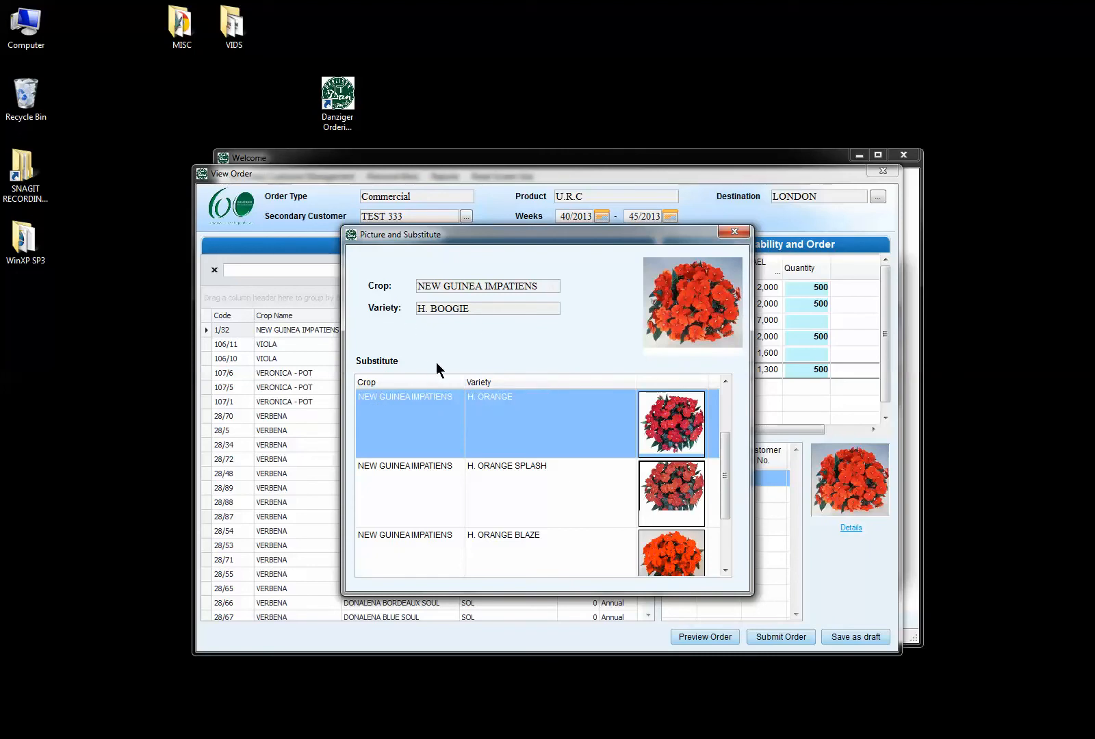
click(512, 554)
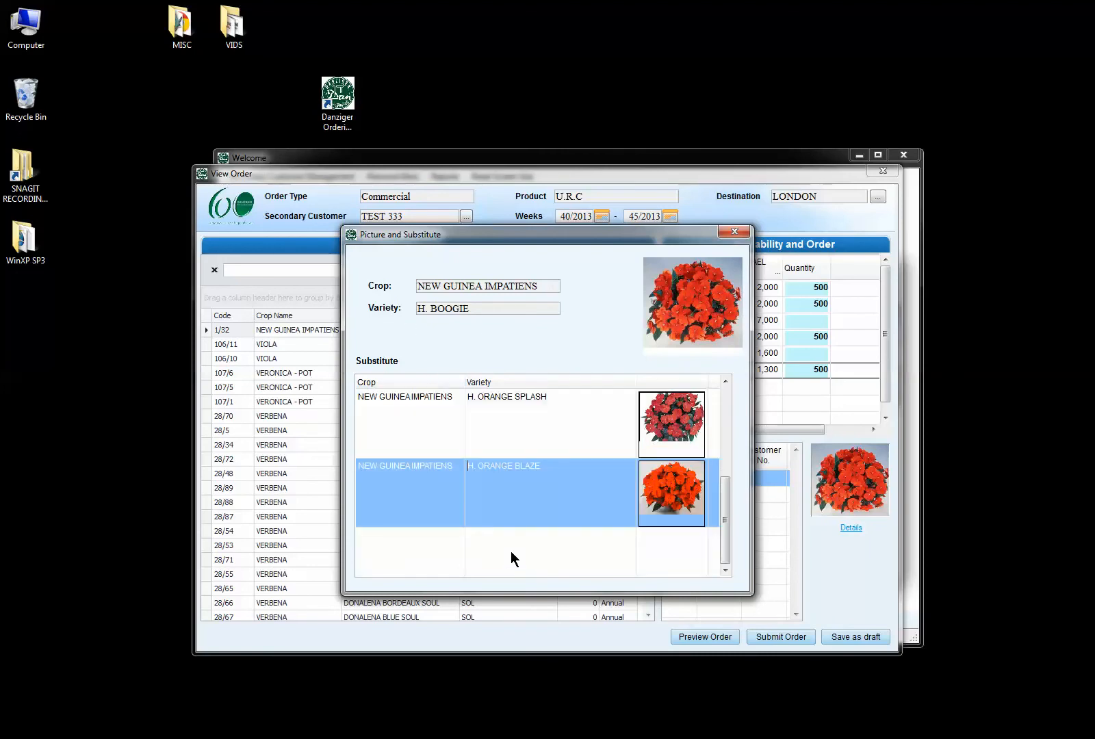
click(724, 235)
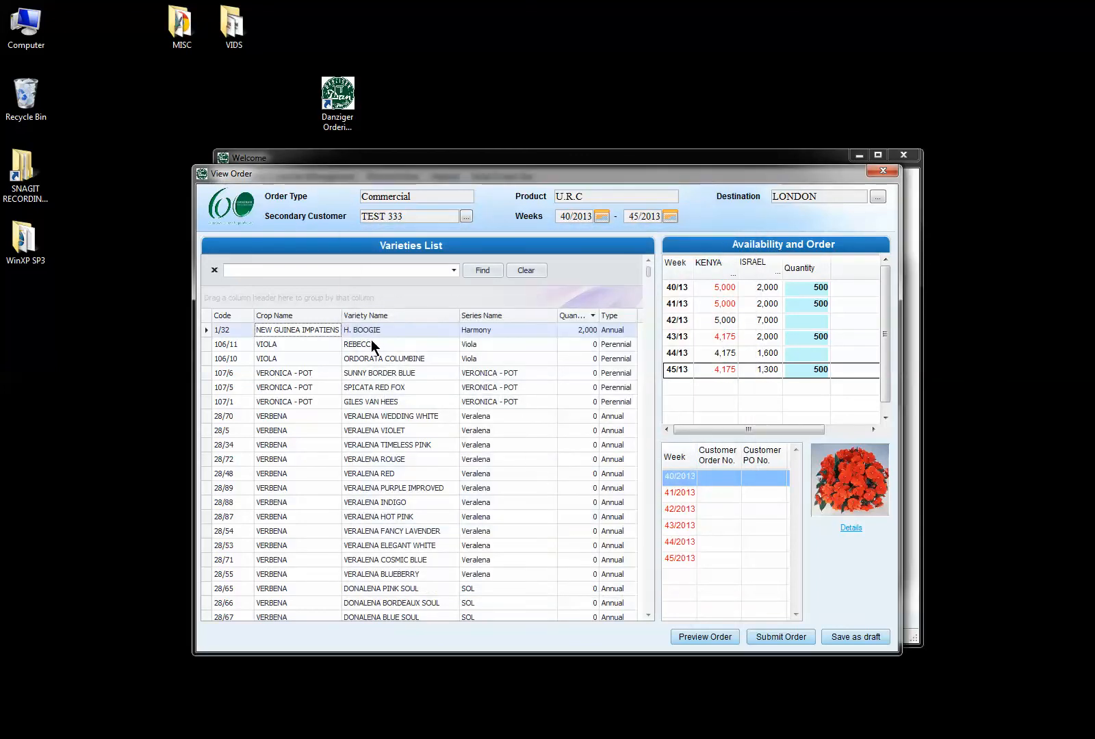
Step: Find the "angelic" varieties and order 200 of ANGELIC WHITE CHIC for each of weeks 40/13, 42/13 and 44/13
click(292, 271)
text(angelic)
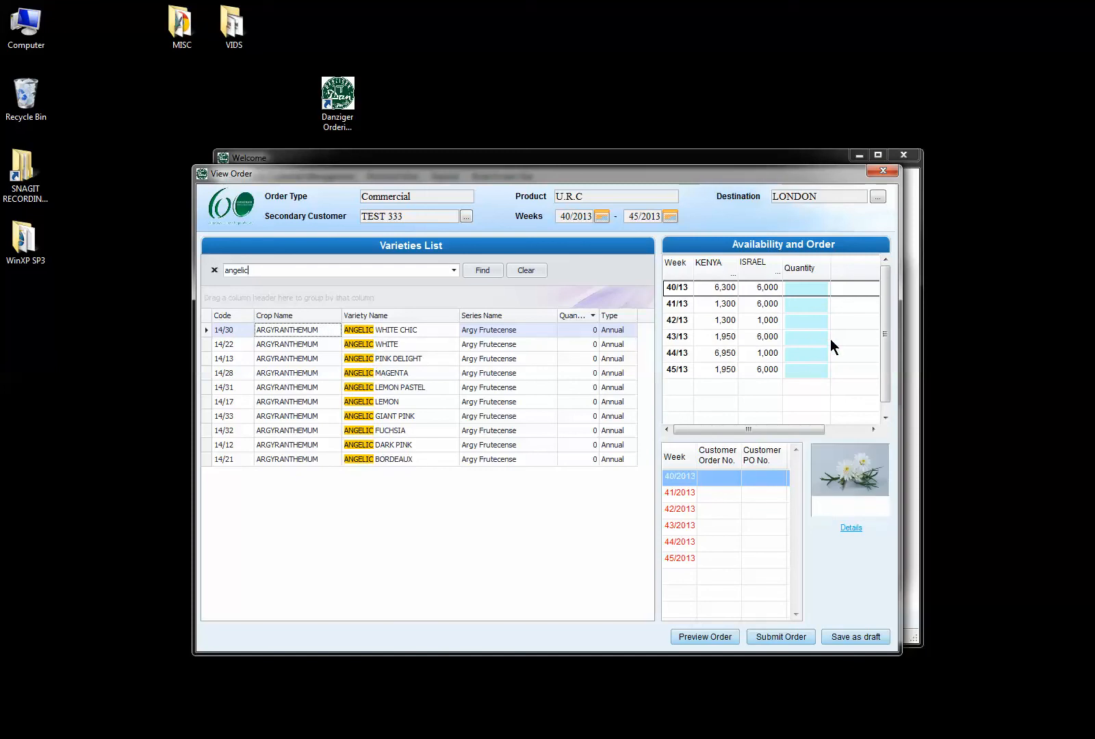
click(810, 292)
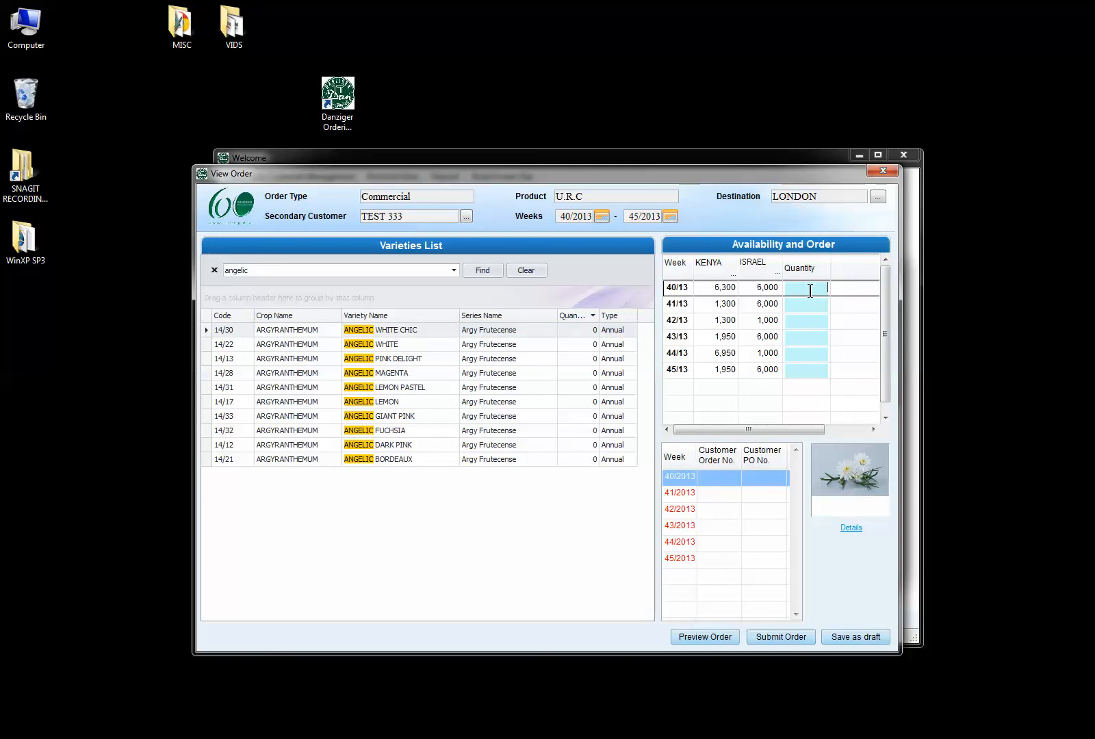
text(200)
click(806, 321)
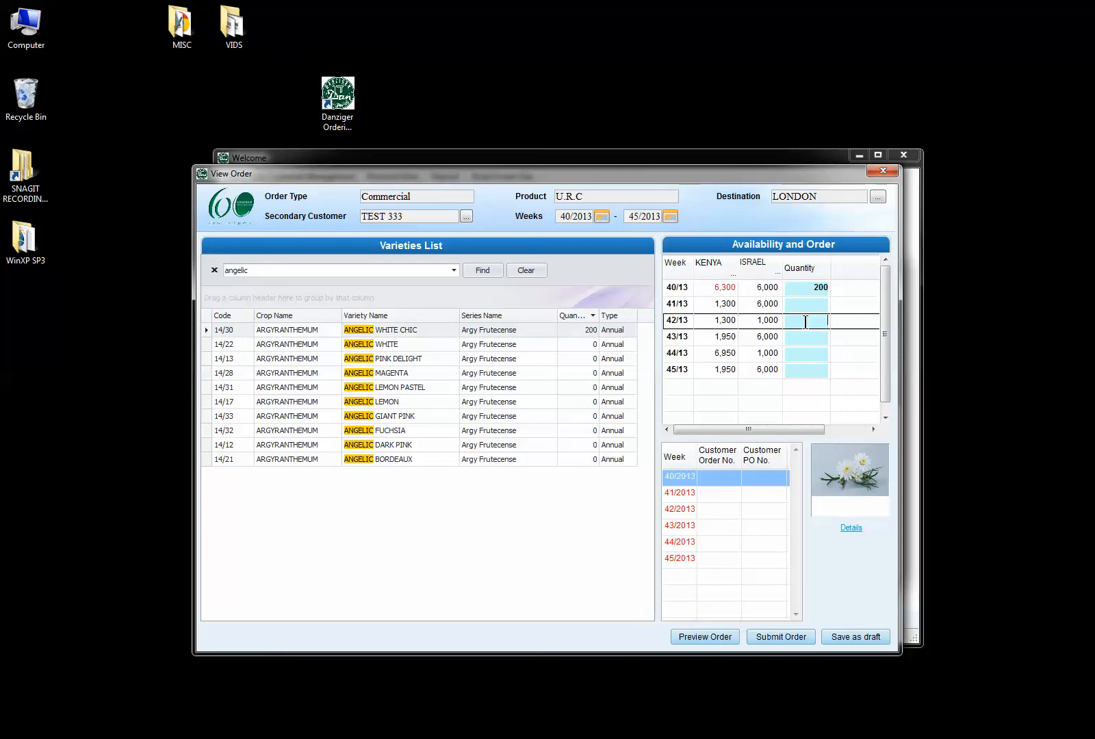
text(200)
click(798, 355)
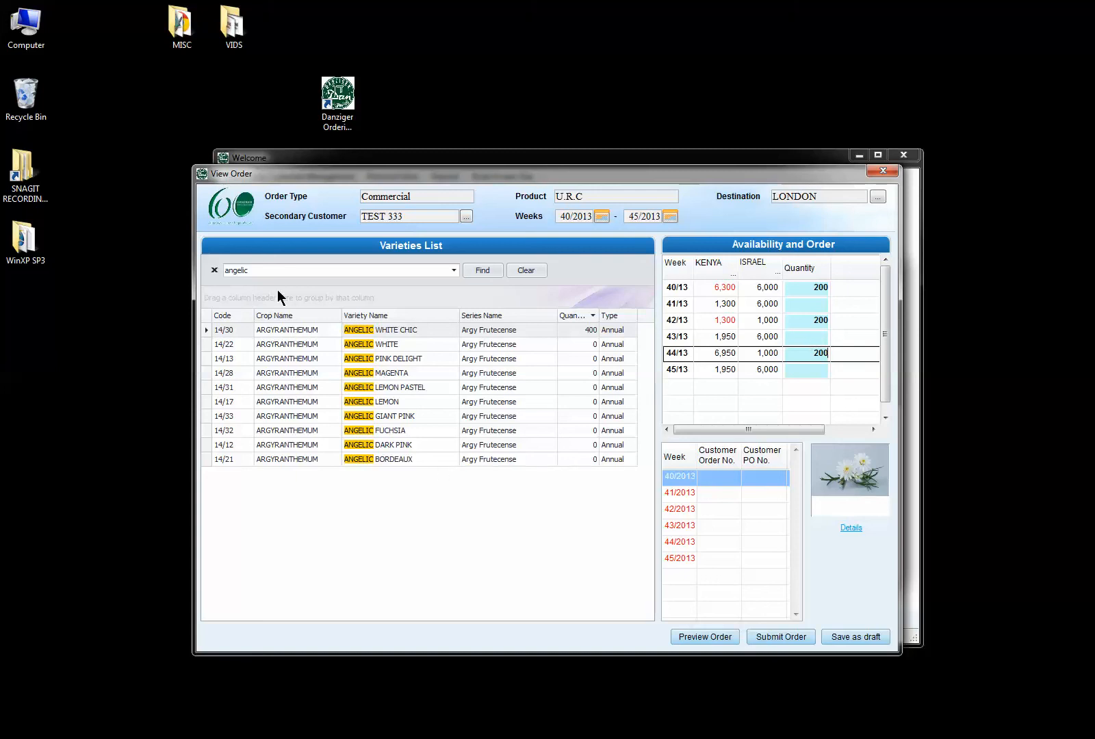
Step: Replace the variety search text with "petunia" and run the search
click(313, 275)
click(214, 272)
click(263, 272)
double_click(235, 269)
text(pel)
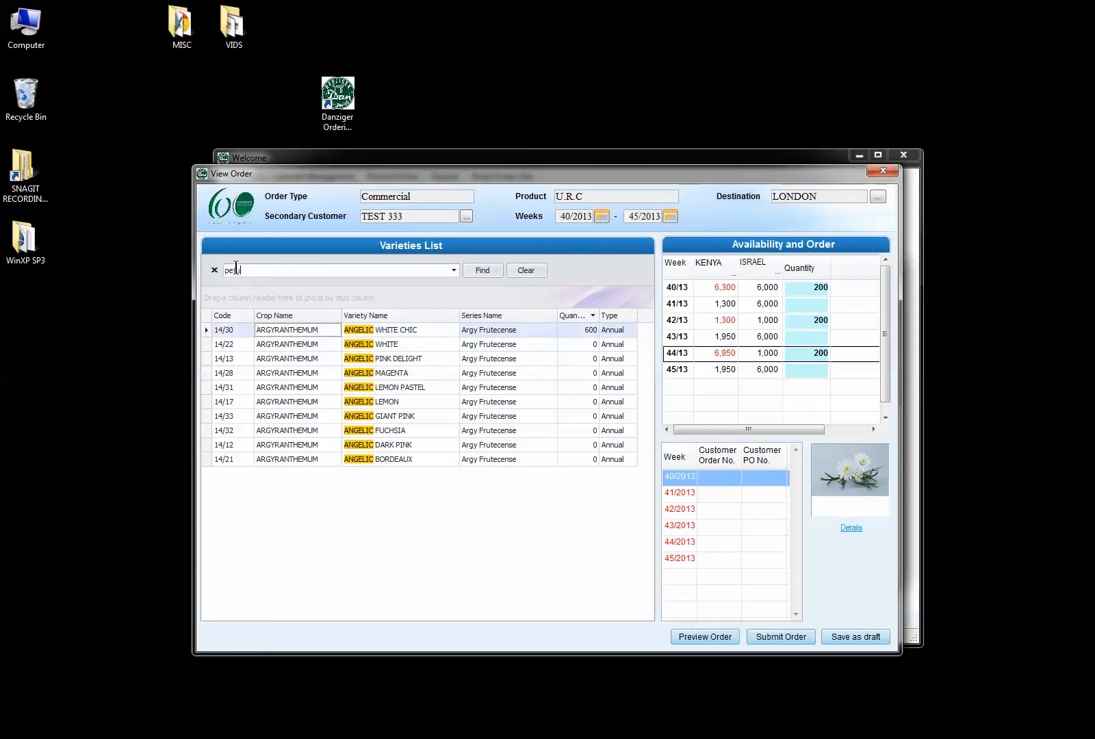
text(unia)
key(Return)
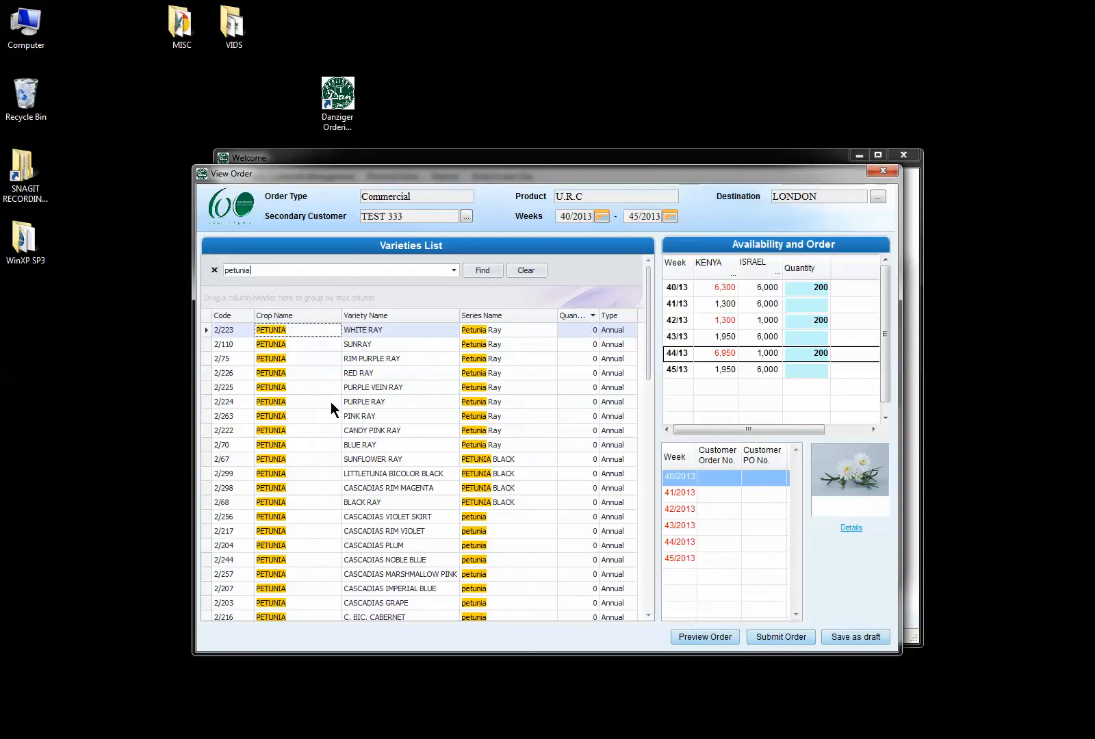
Step: Order 100 of the petunia variety PURPLE RAY for each of weeks 40/13, 41/13, 42/13 and 44/13
click(375, 402)
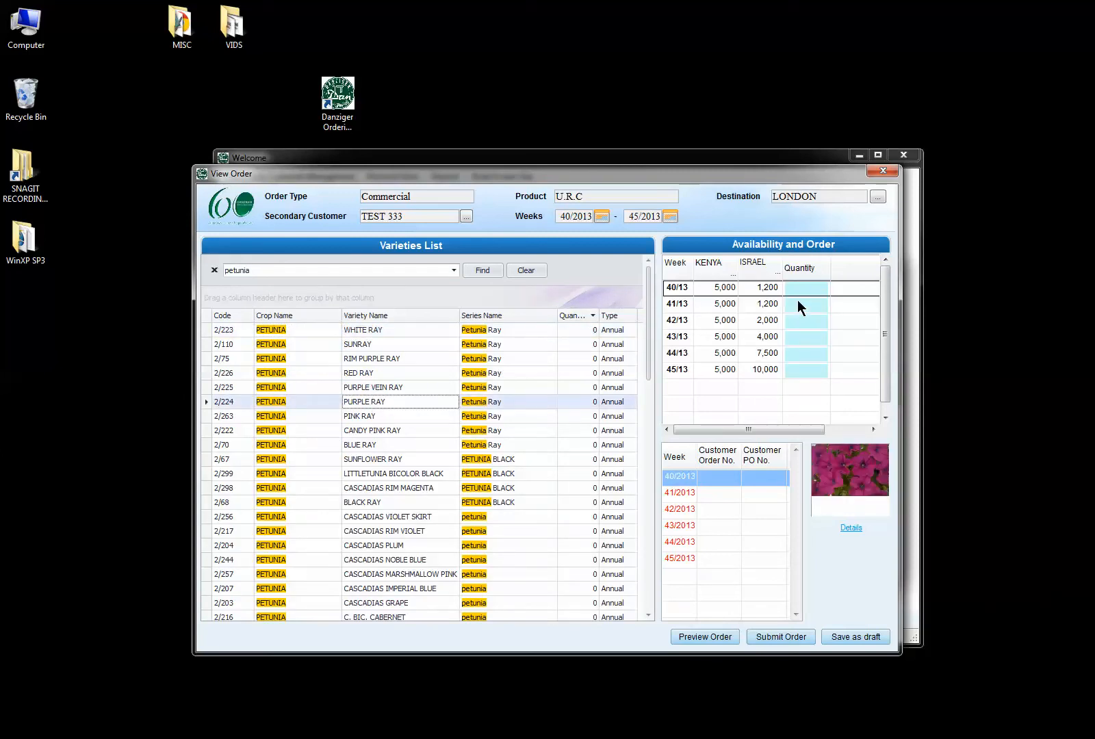
click(799, 288)
text(100)
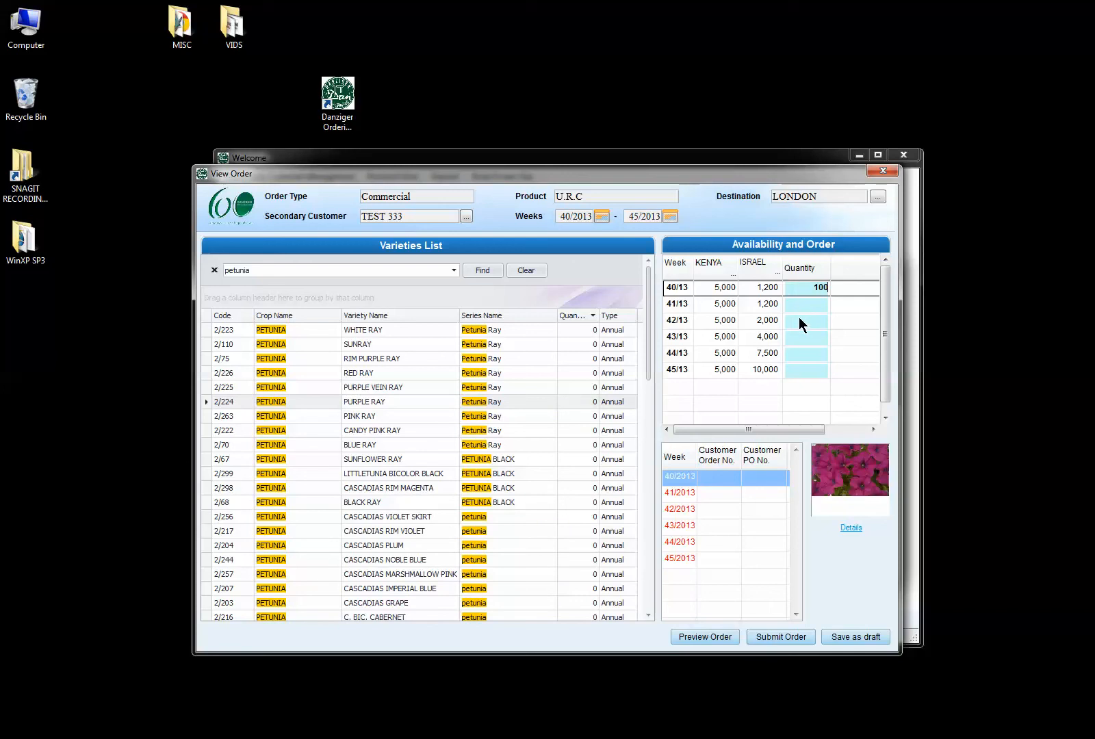
click(799, 320)
text(100)
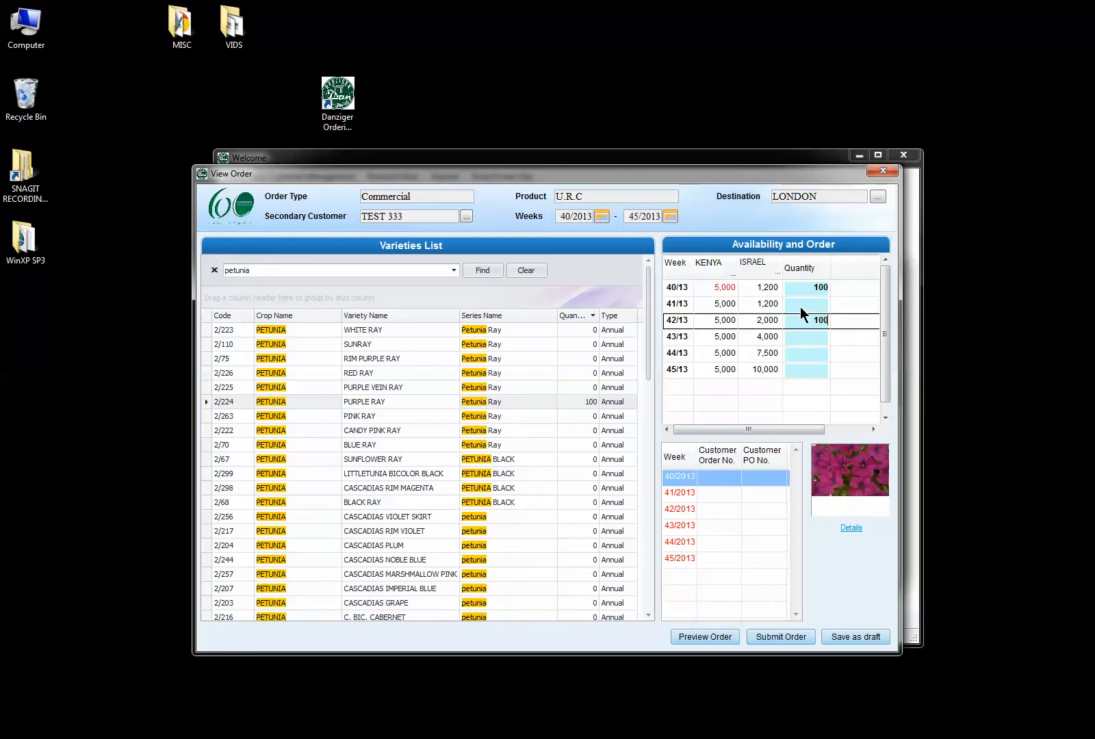
click(801, 306)
text(100)
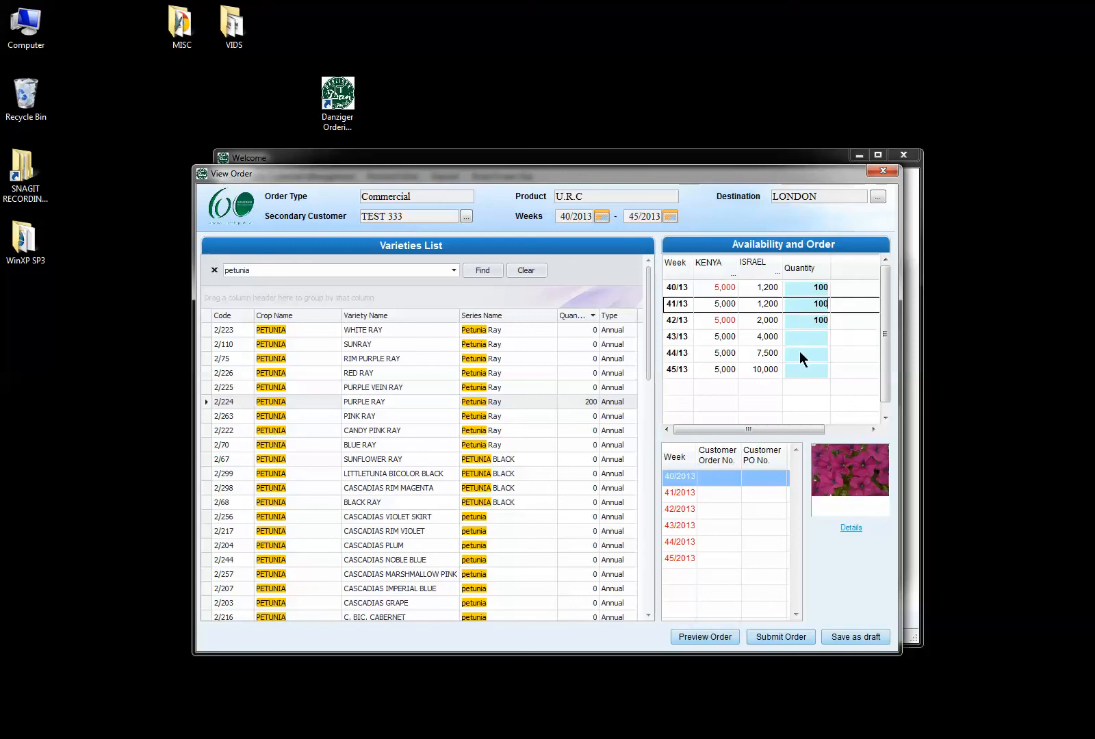
click(800, 356)
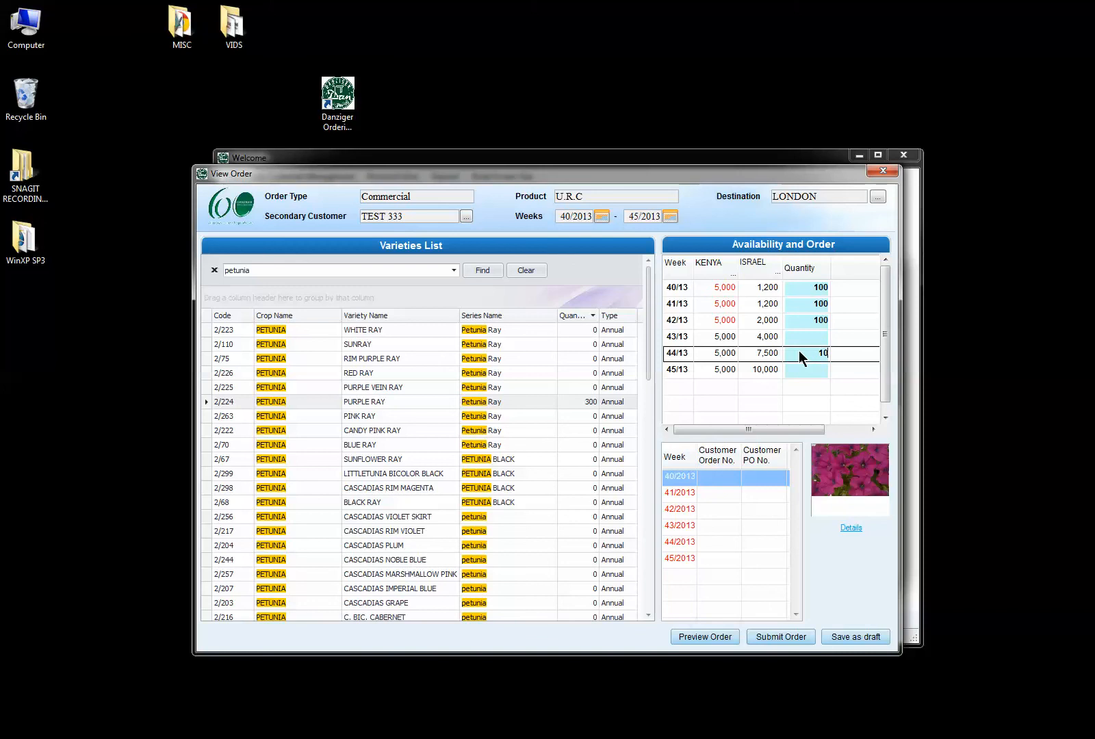
text(100)
click(710, 528)
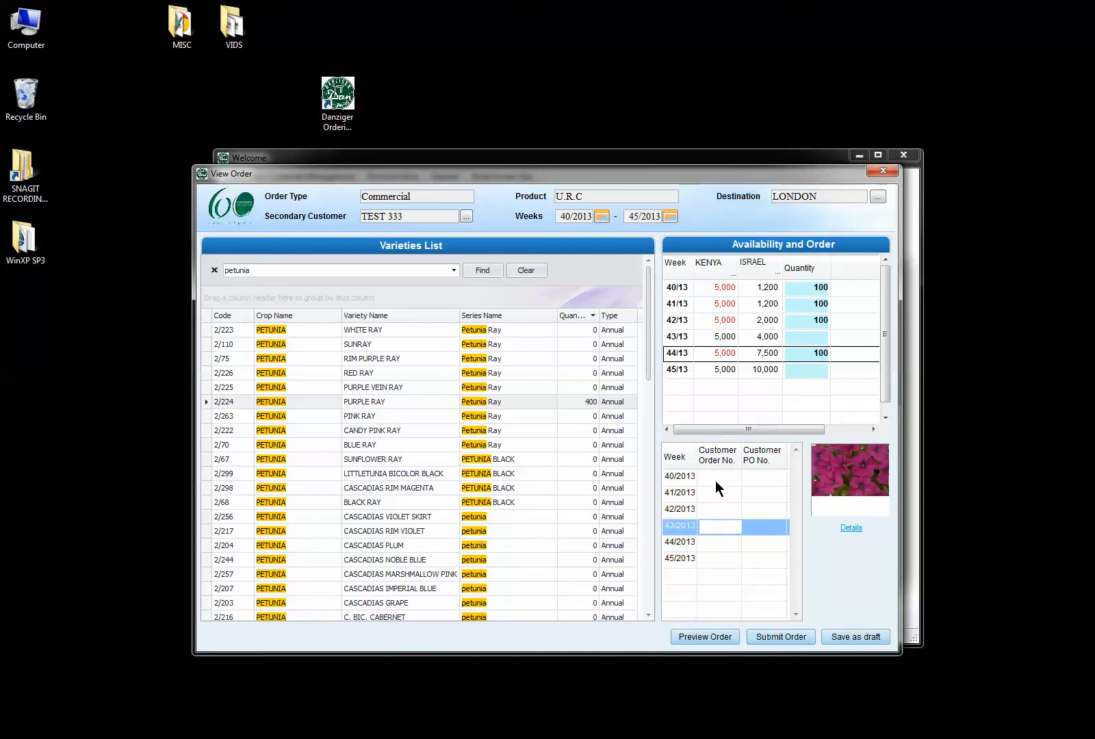
click(715, 482)
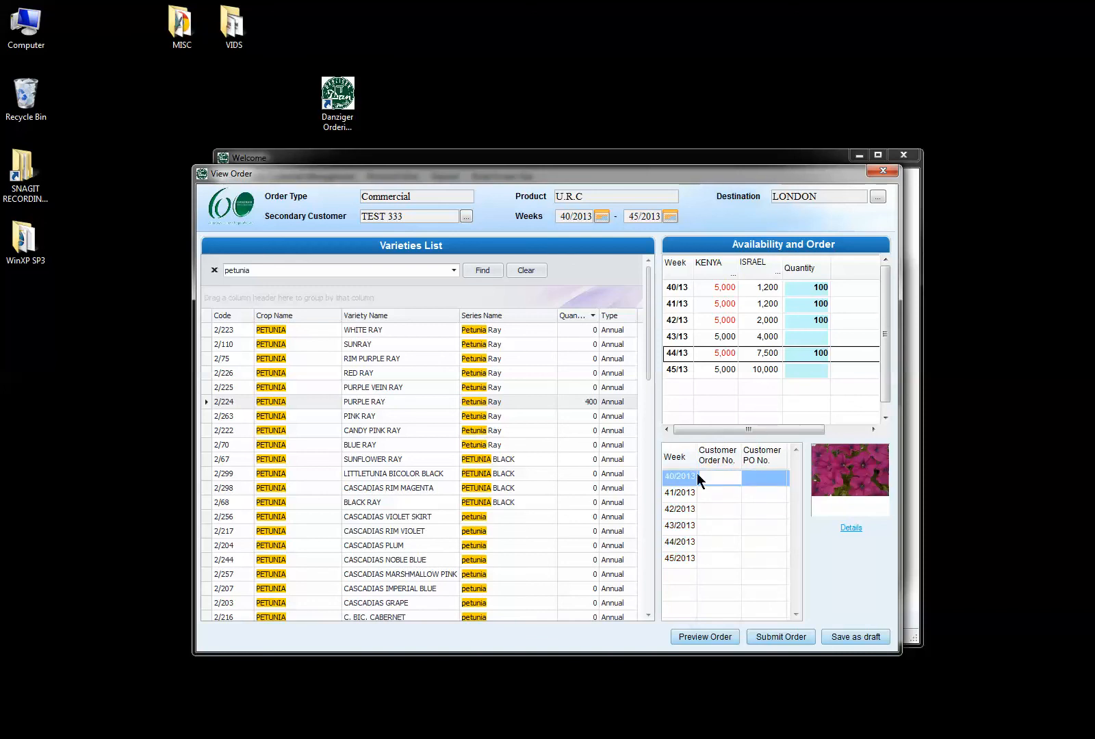
Step: Re-sort the varieties by quantity in descending order and clear the "petunia" search to list all varieties
click(566, 315)
click(565, 316)
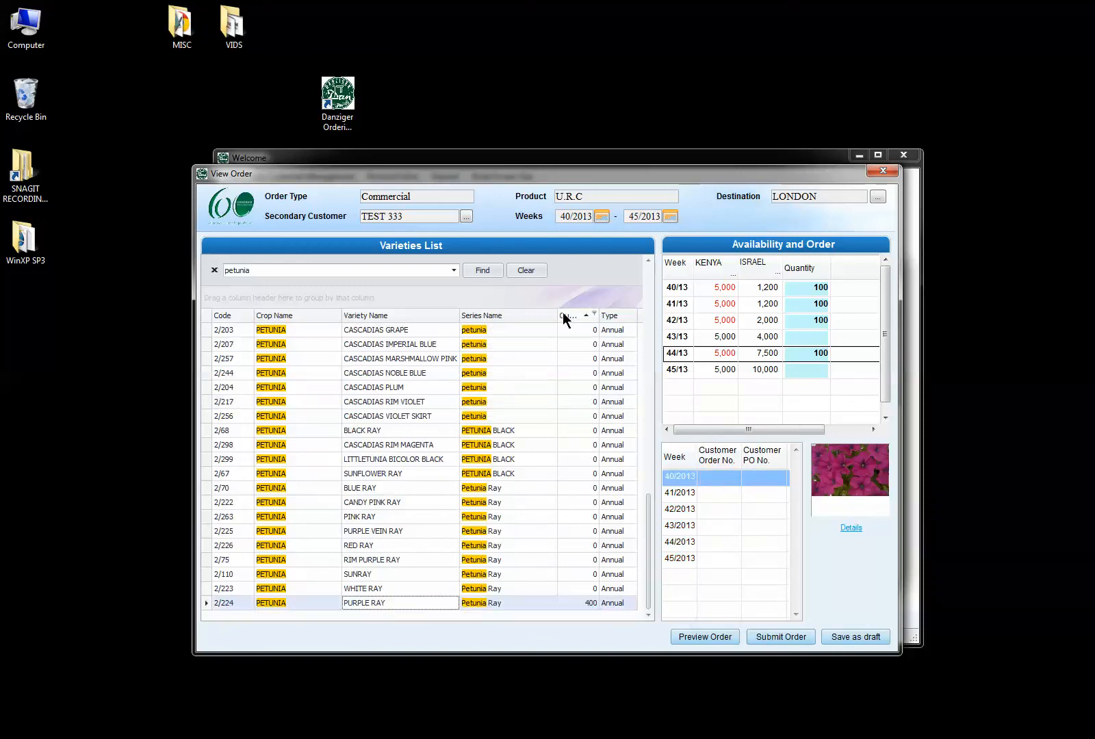
click(565, 316)
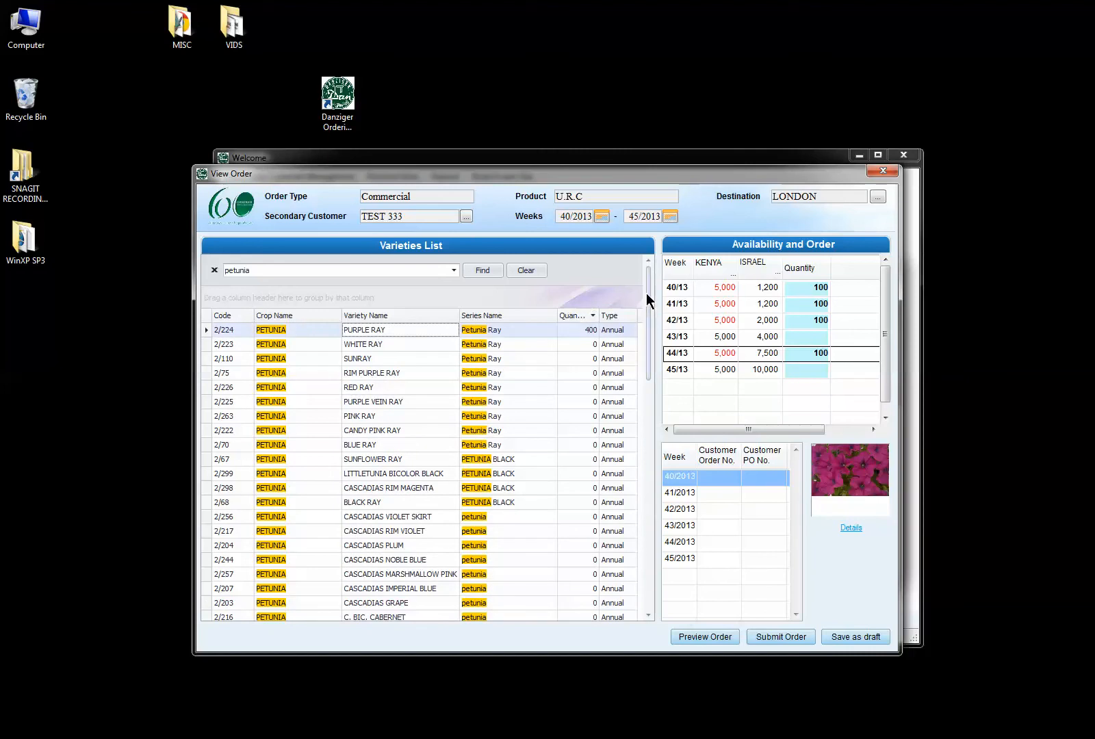
click(515, 271)
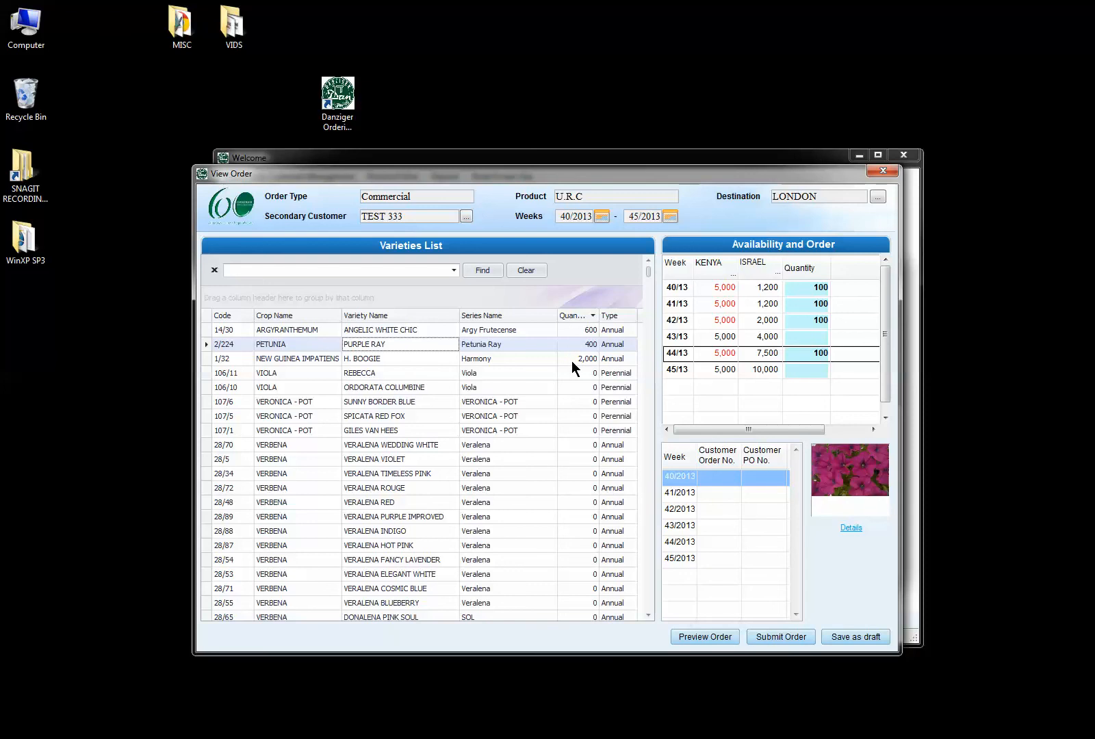
Step: Review the weekly quantities ordered for H. BOOGIE, PURPLE RAY and ANGELIC WHITE CHIC
click(500, 358)
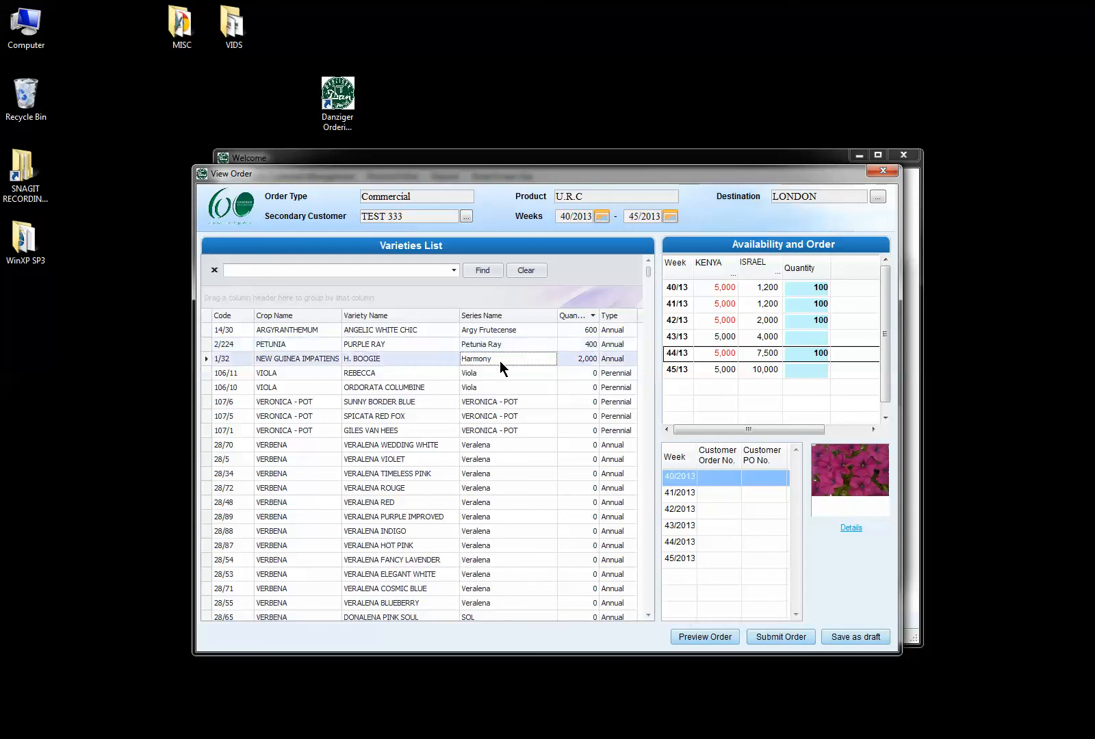
click(564, 343)
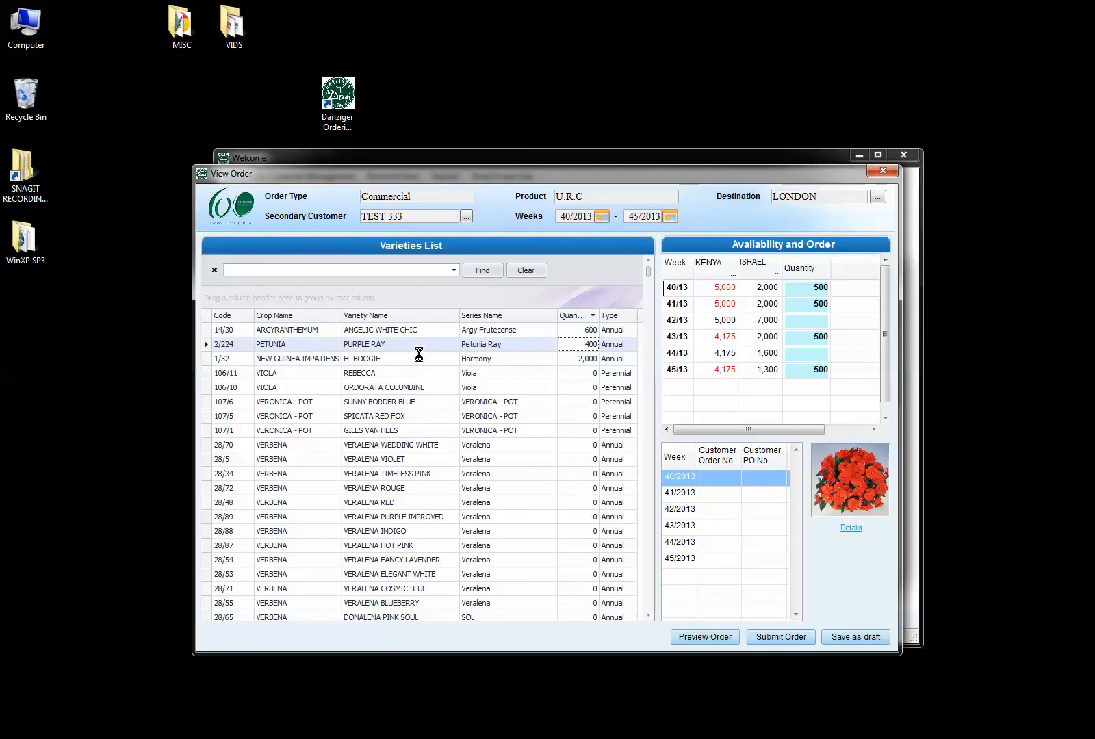
click(565, 331)
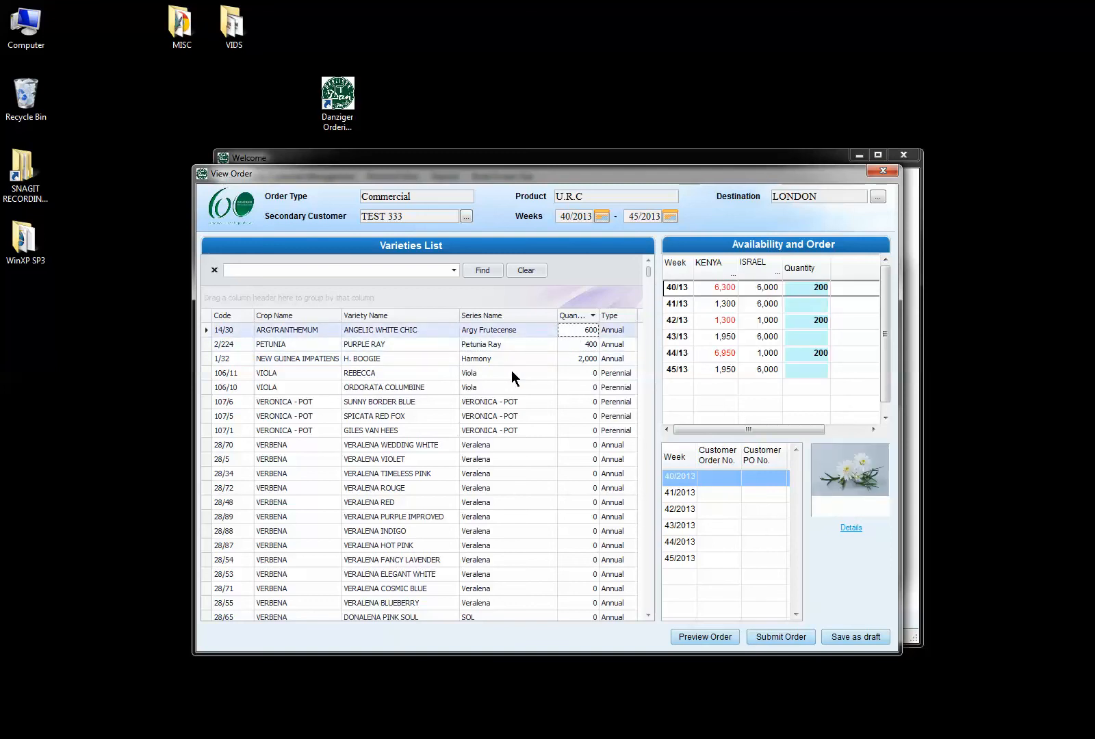
Step: Enter the customer order number for week 40/2013
click(713, 481)
text(Tom Order1)
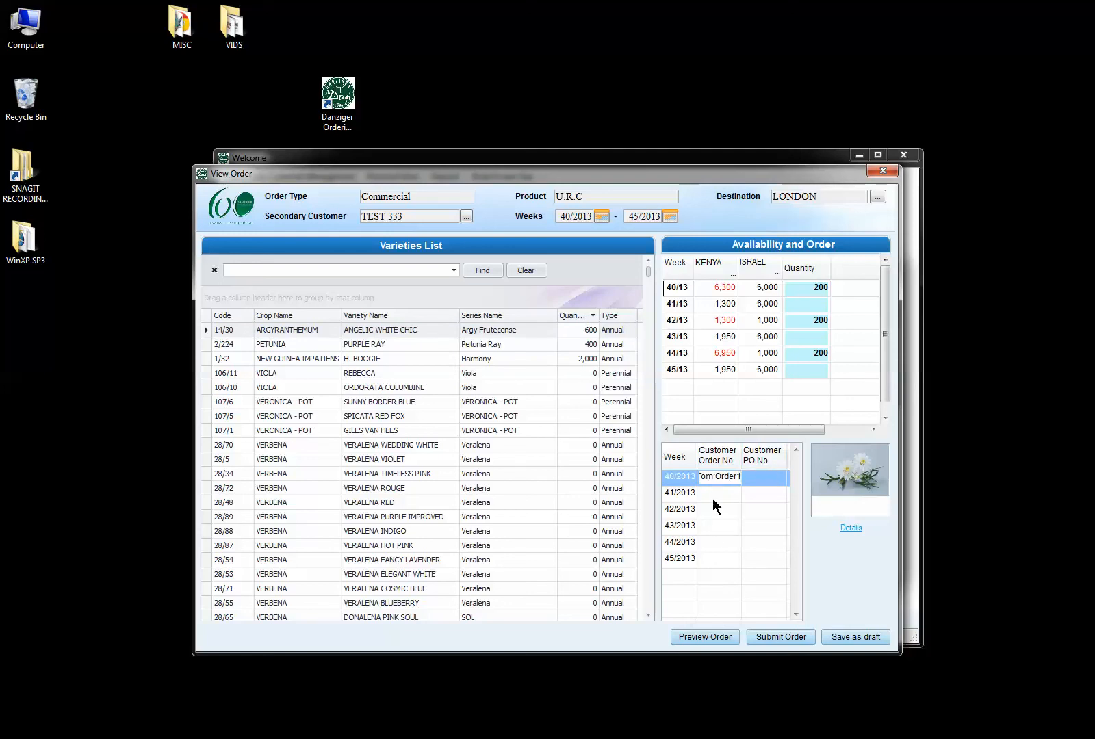
click(713, 498)
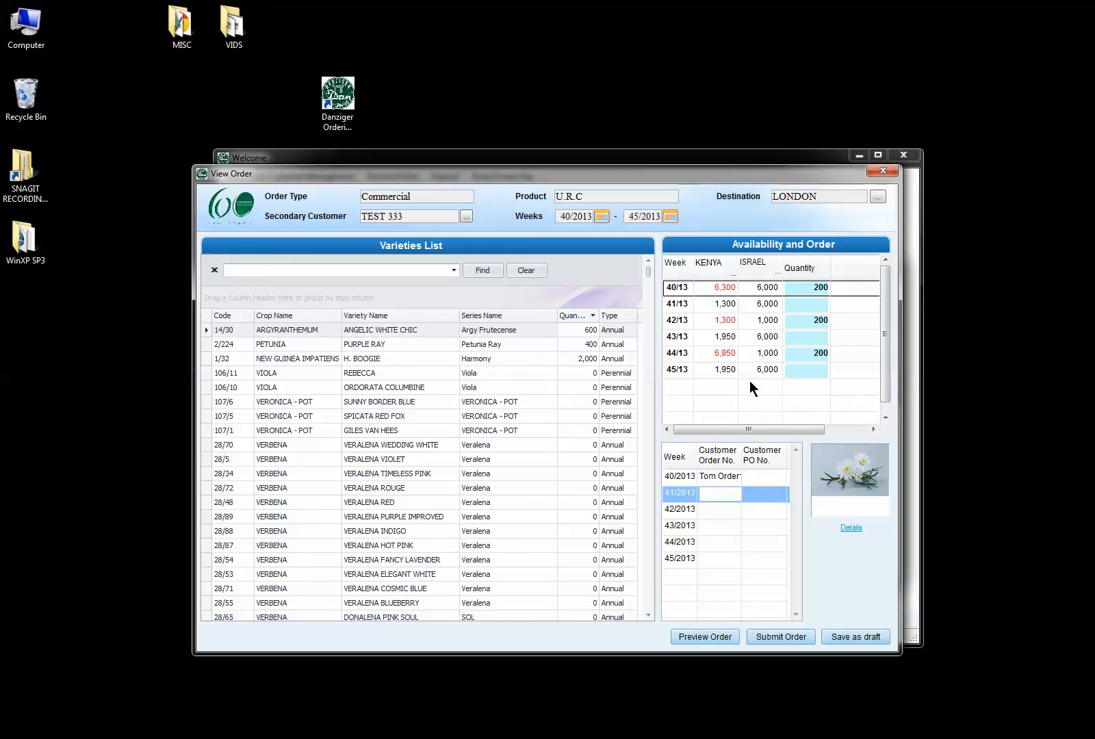
Step: Preview the order, examine its submission status, order number and crop total rows, and close the preview
click(686, 635)
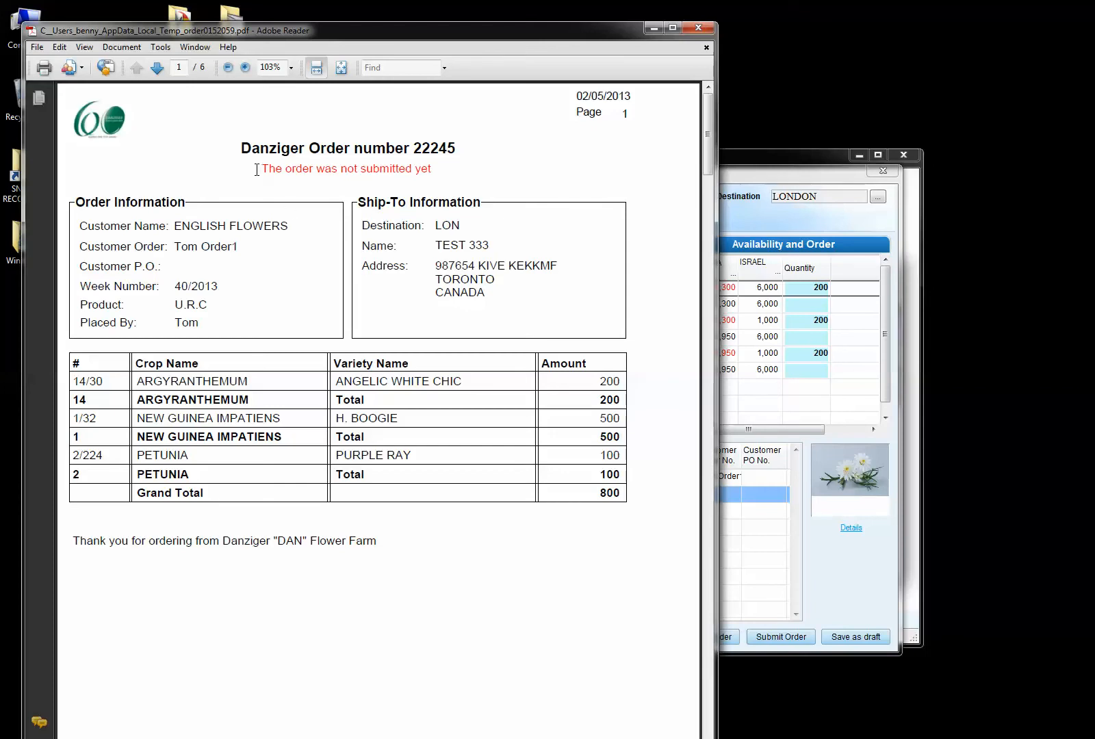
drag(262, 170, 422, 177)
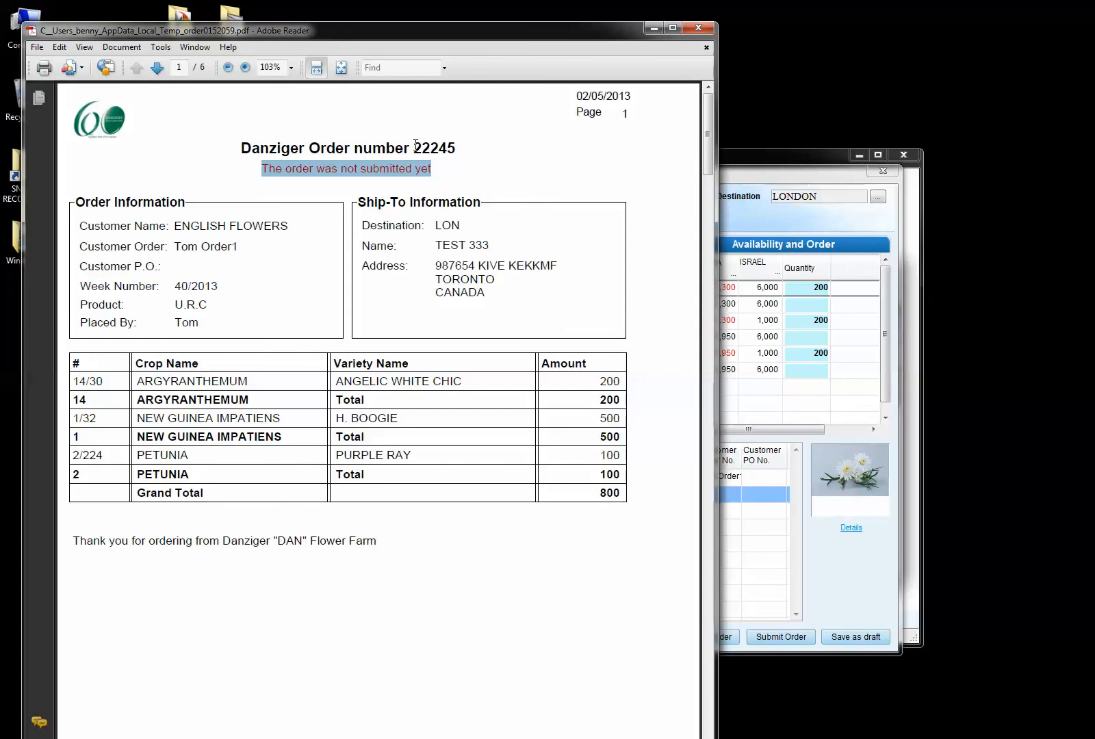
drag(413, 148, 455, 147)
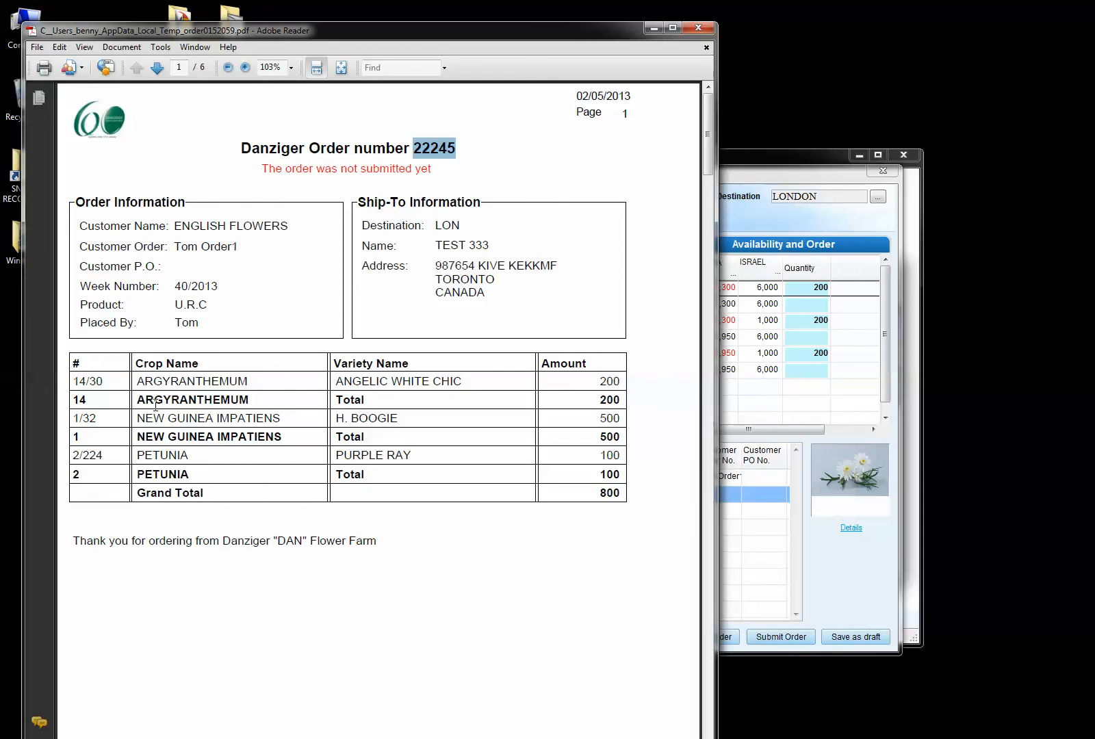
drag(137, 397, 259, 397)
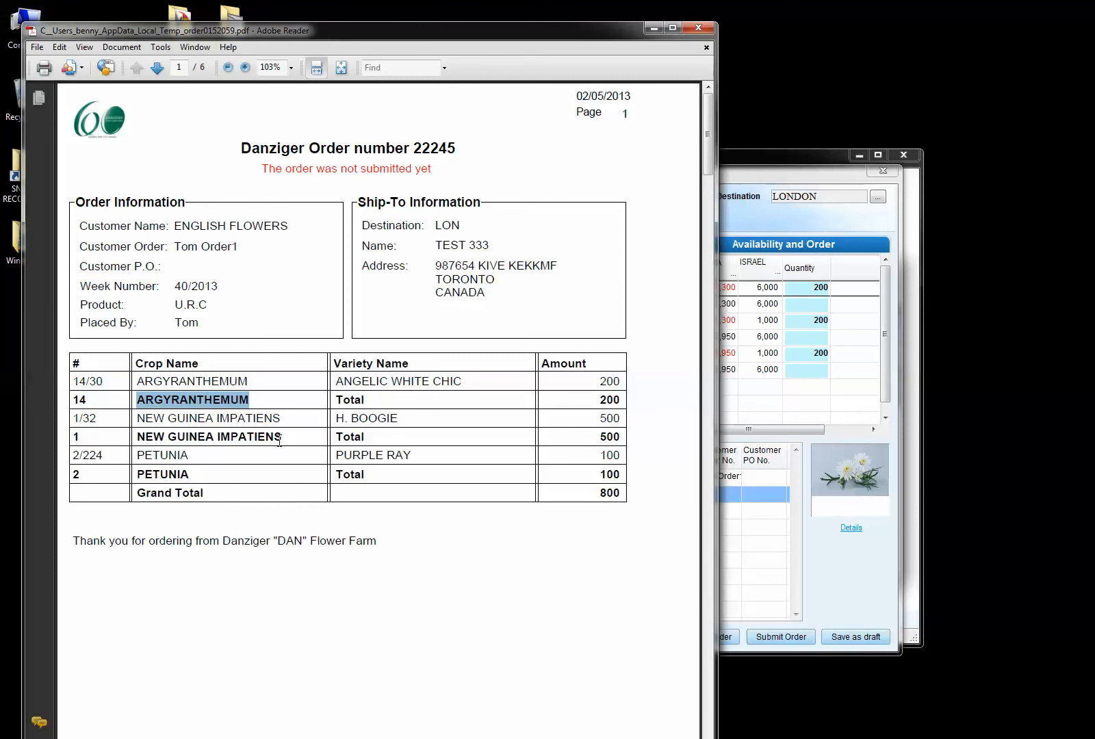
drag(280, 438, 136, 437)
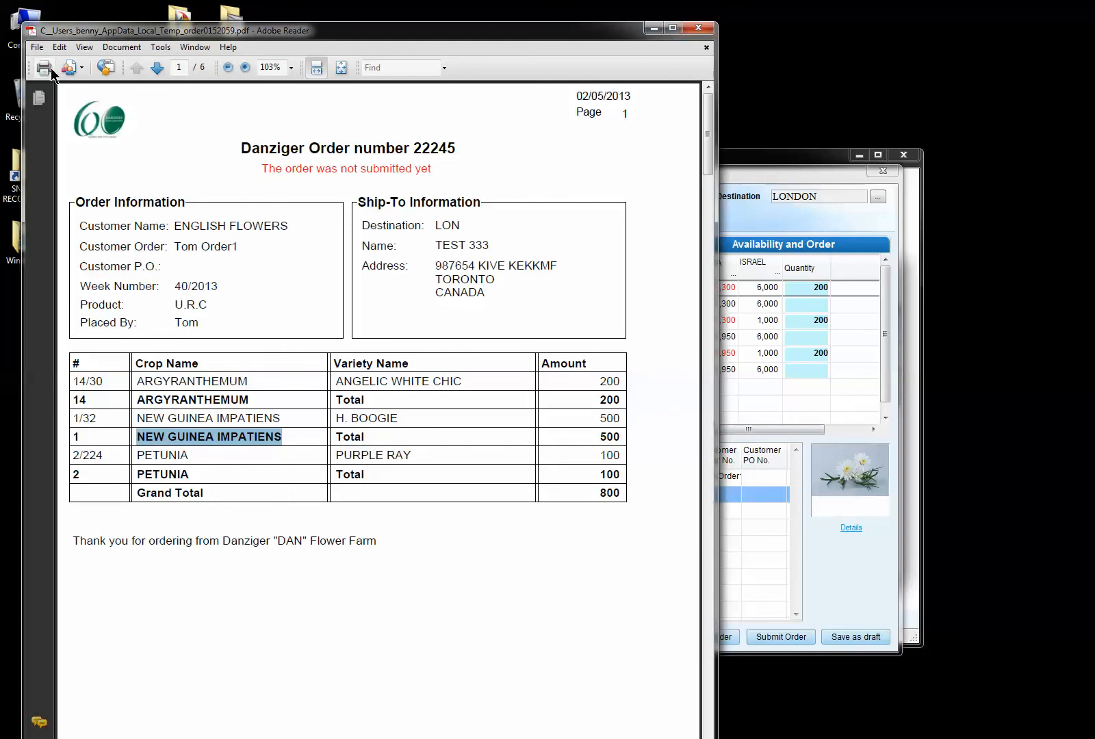
click(700, 29)
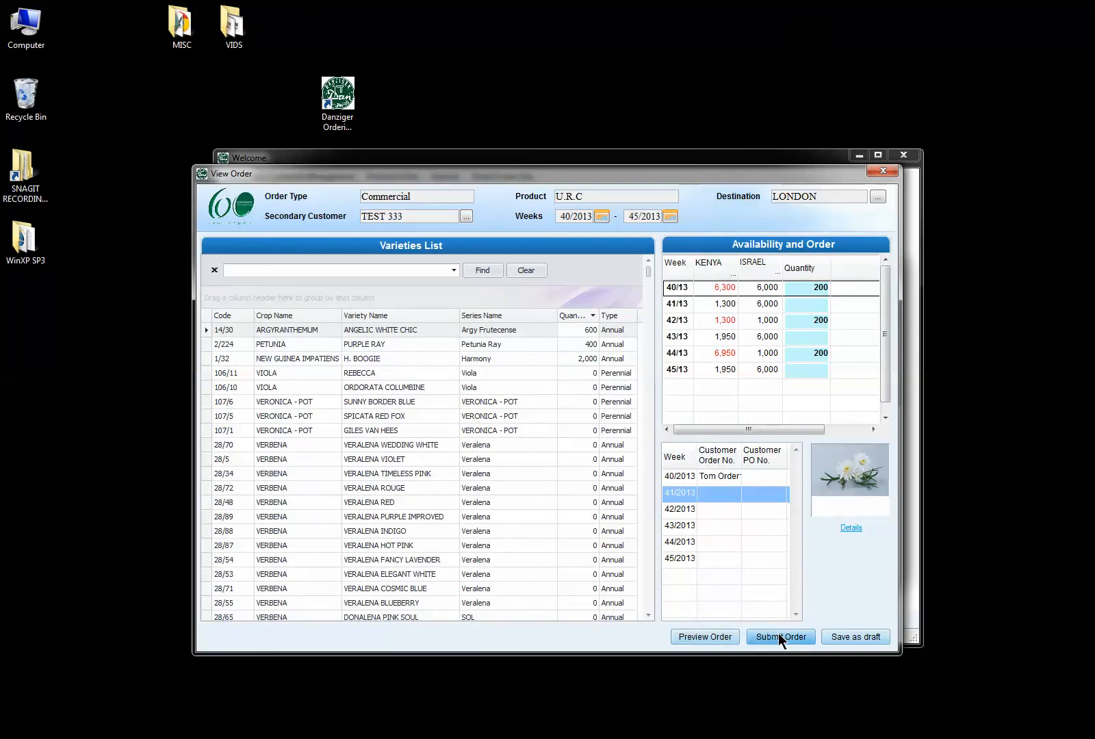
Step: Submit the orders, postponing the Adobe Product Improvement prompt, and check the order status in the resulting PDF before closing it
click(780, 635)
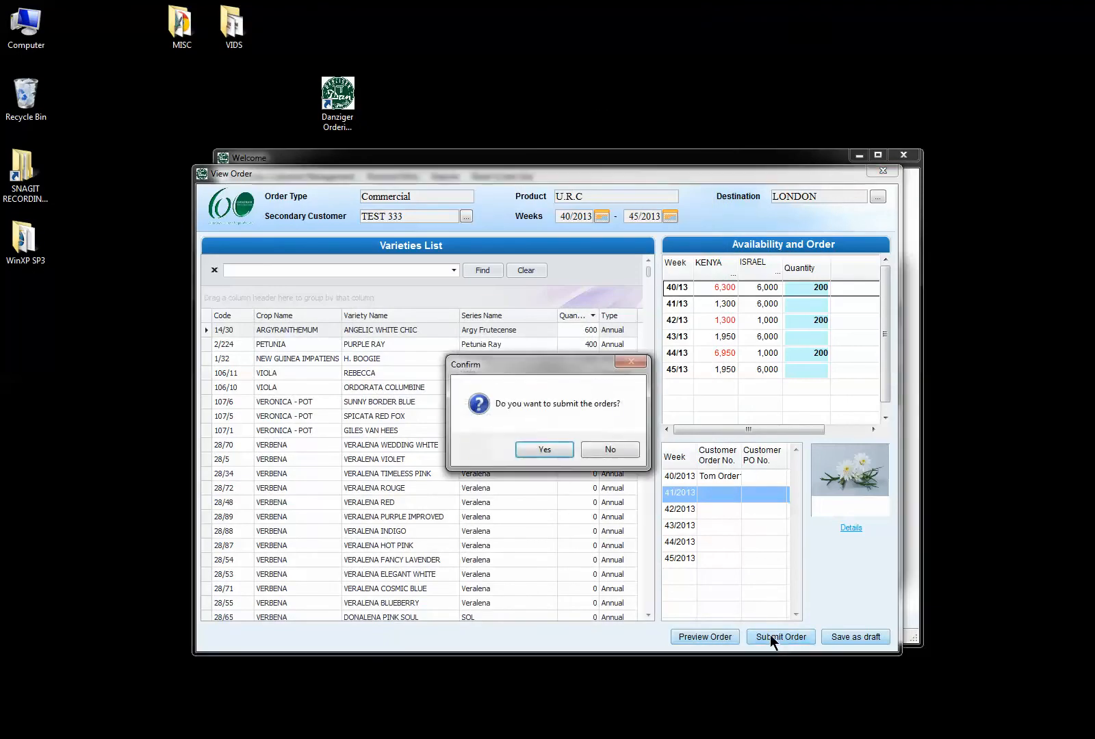
click(531, 450)
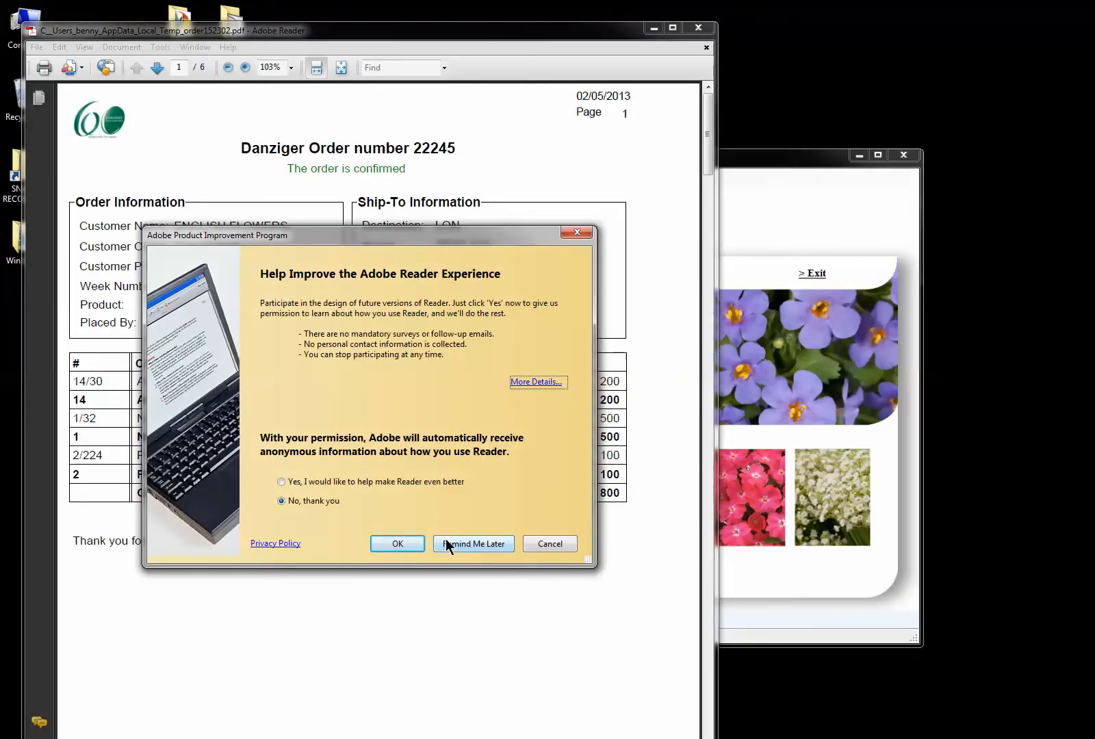
click(497, 548)
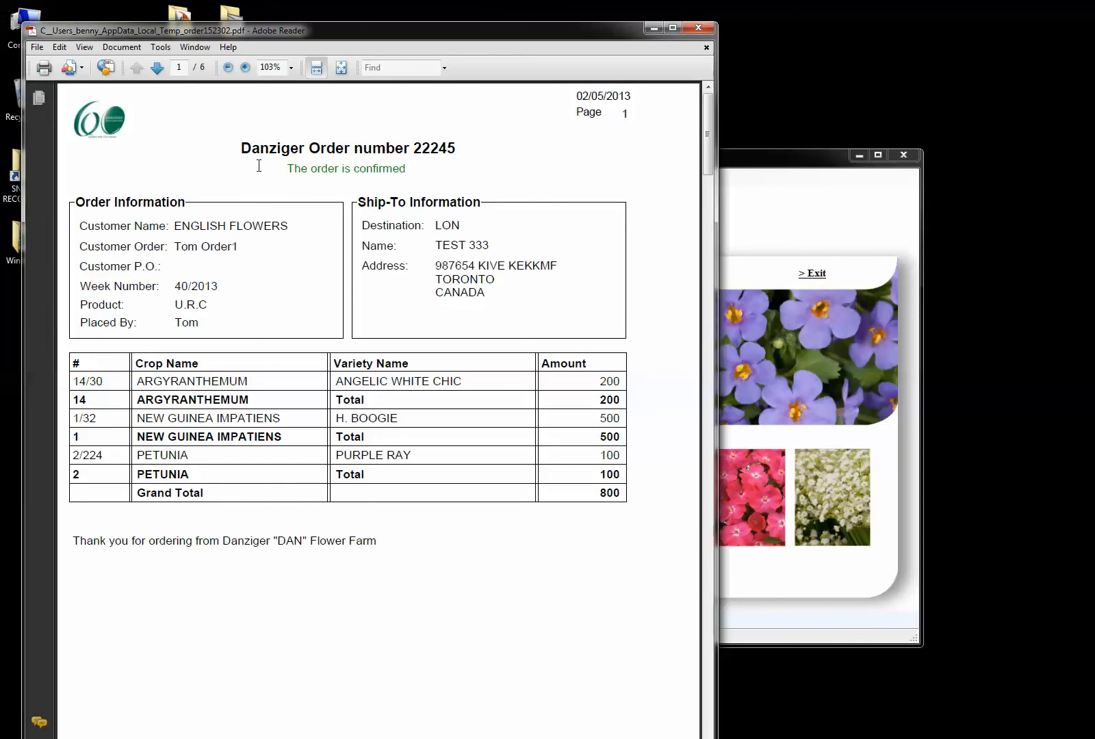
drag(265, 164, 379, 173)
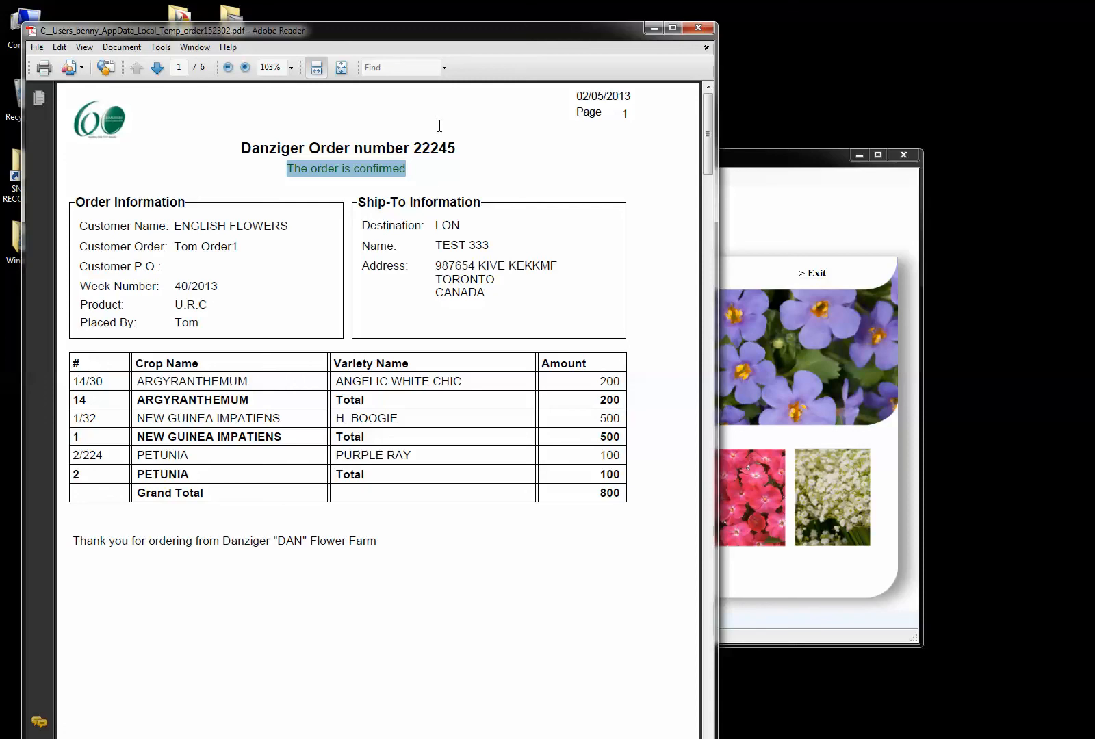
click(691, 29)
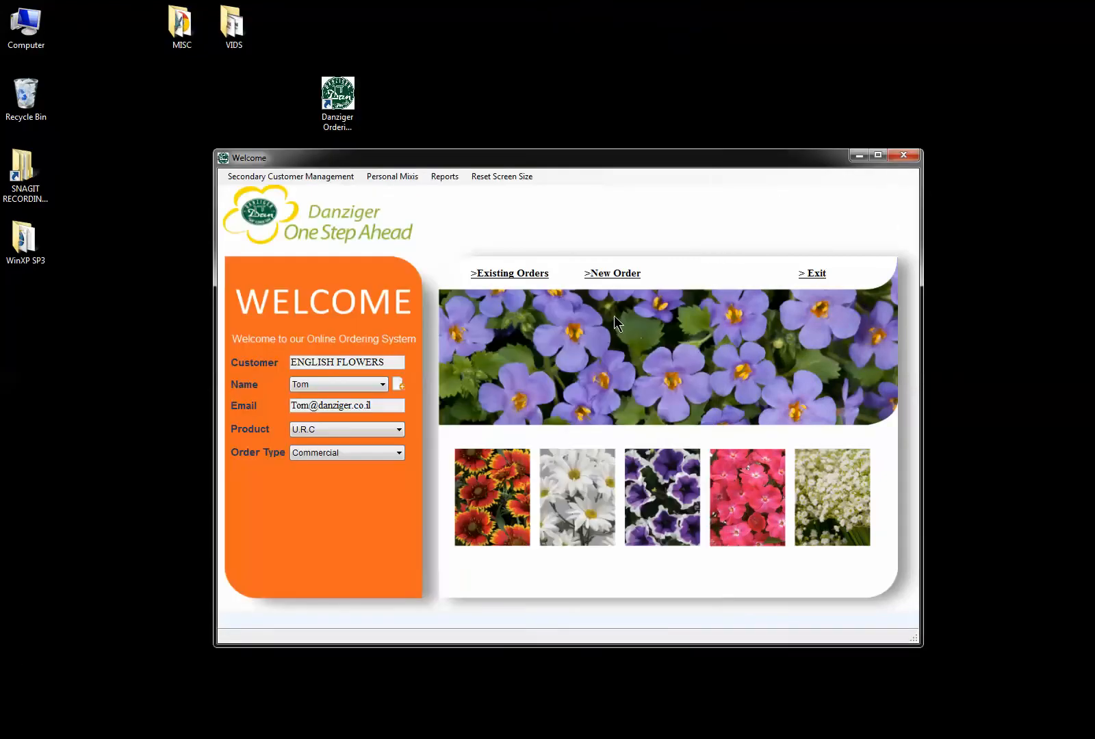
Step: Create a new commercial U.R.C order with TEST 1 as the secondary customer
click(614, 276)
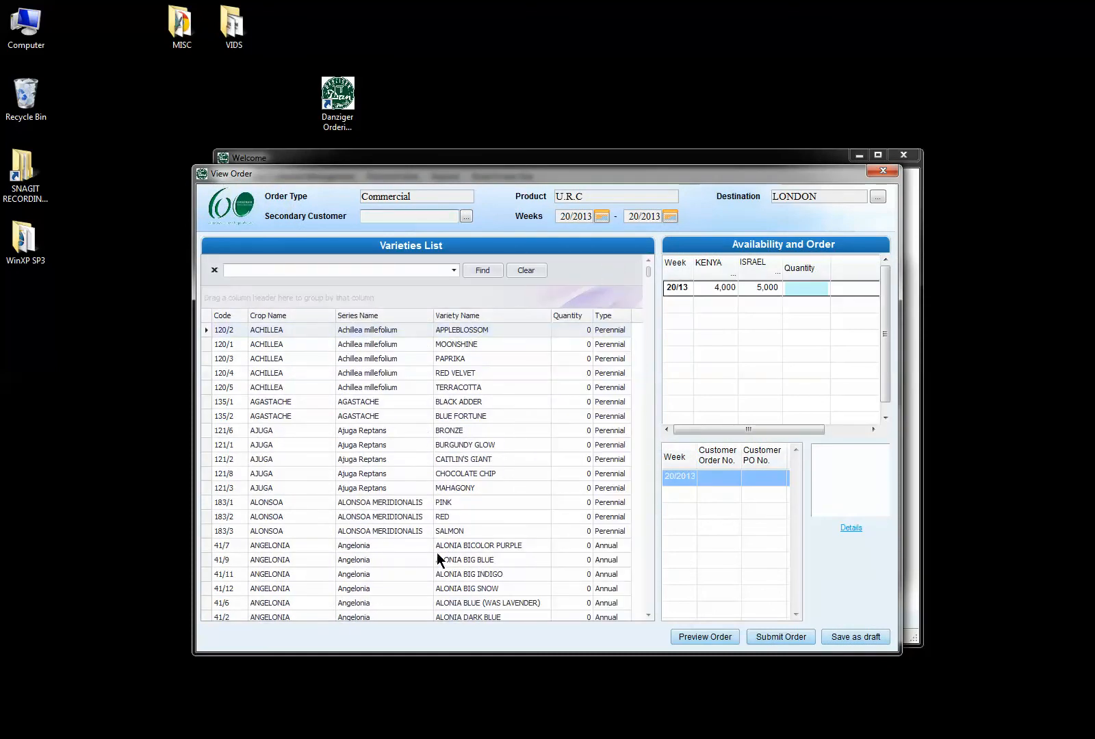
click(465, 217)
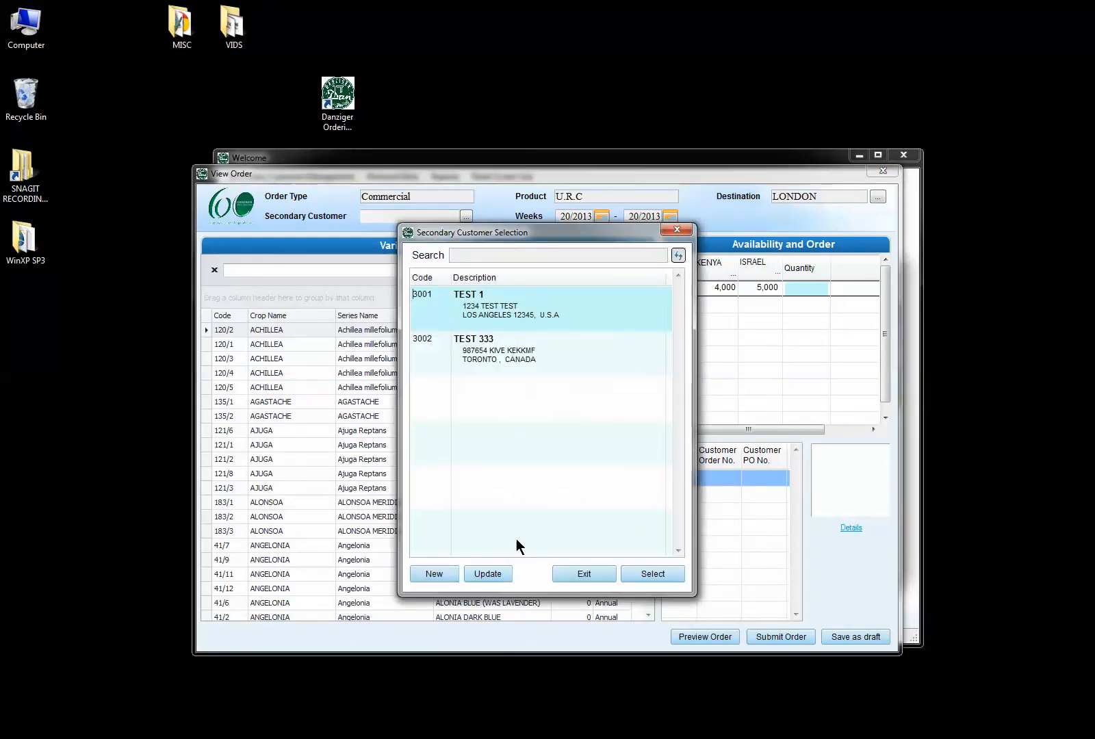
click(636, 574)
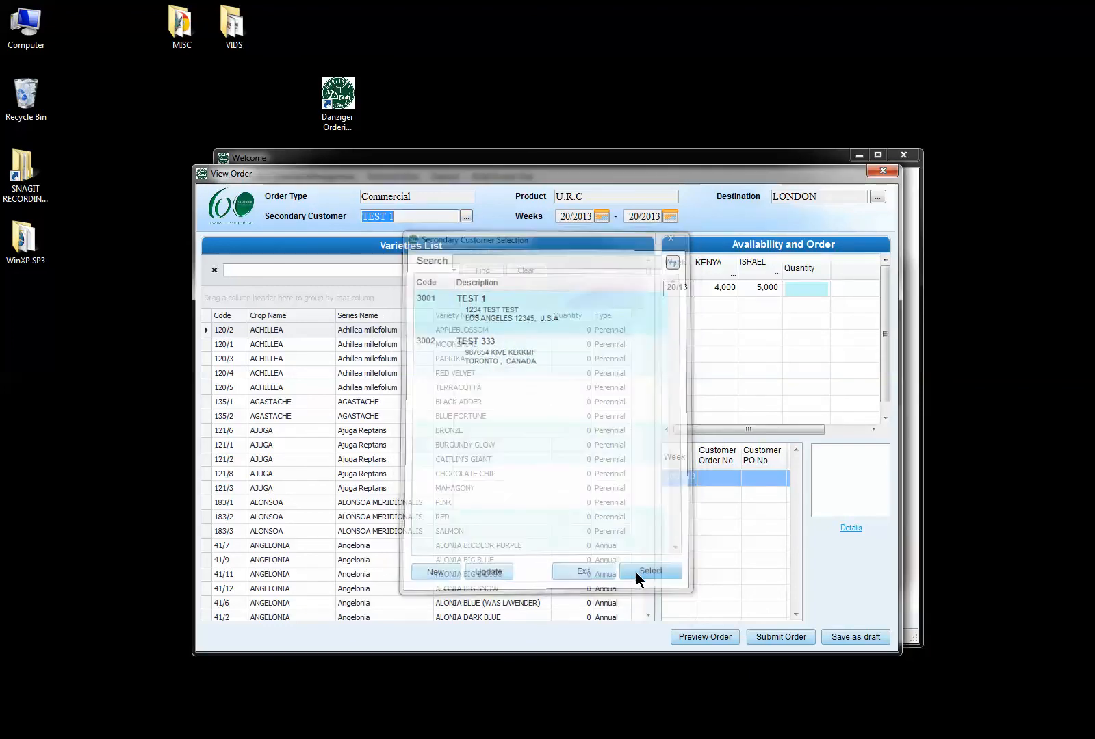
Step: Set the new order's starting week to 40/2013 using September 29, 2013 in the calendar
click(602, 216)
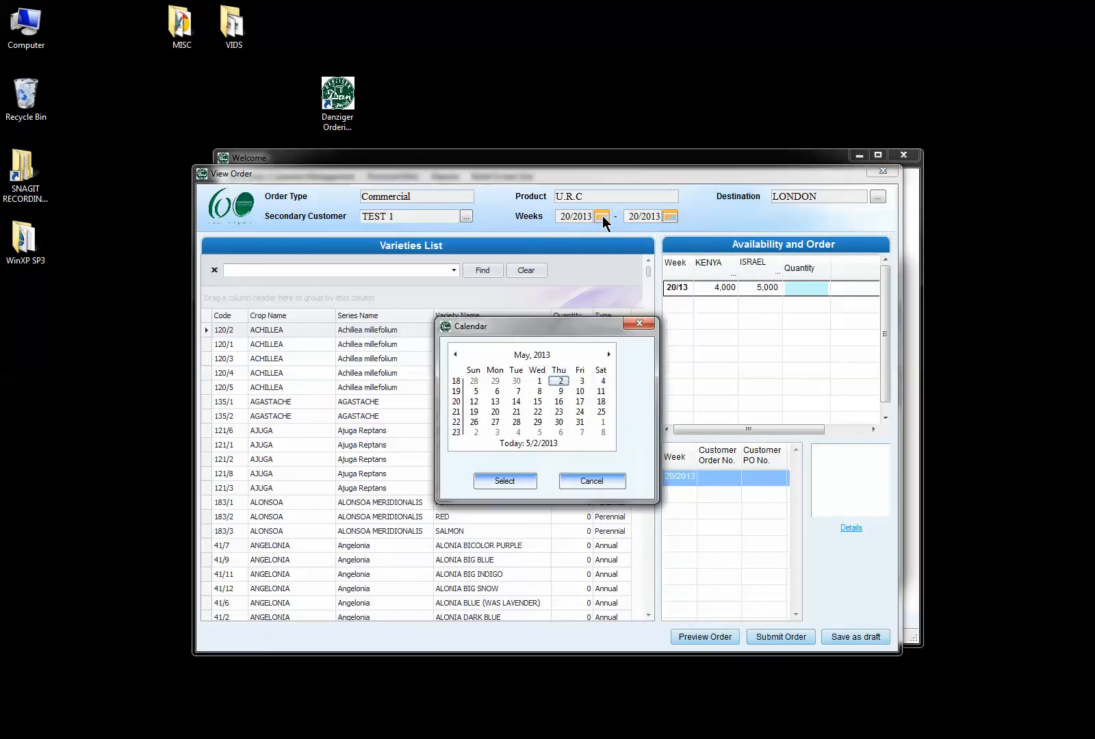
click(609, 355)
click(608, 354)
click(608, 354)
click(608, 355)
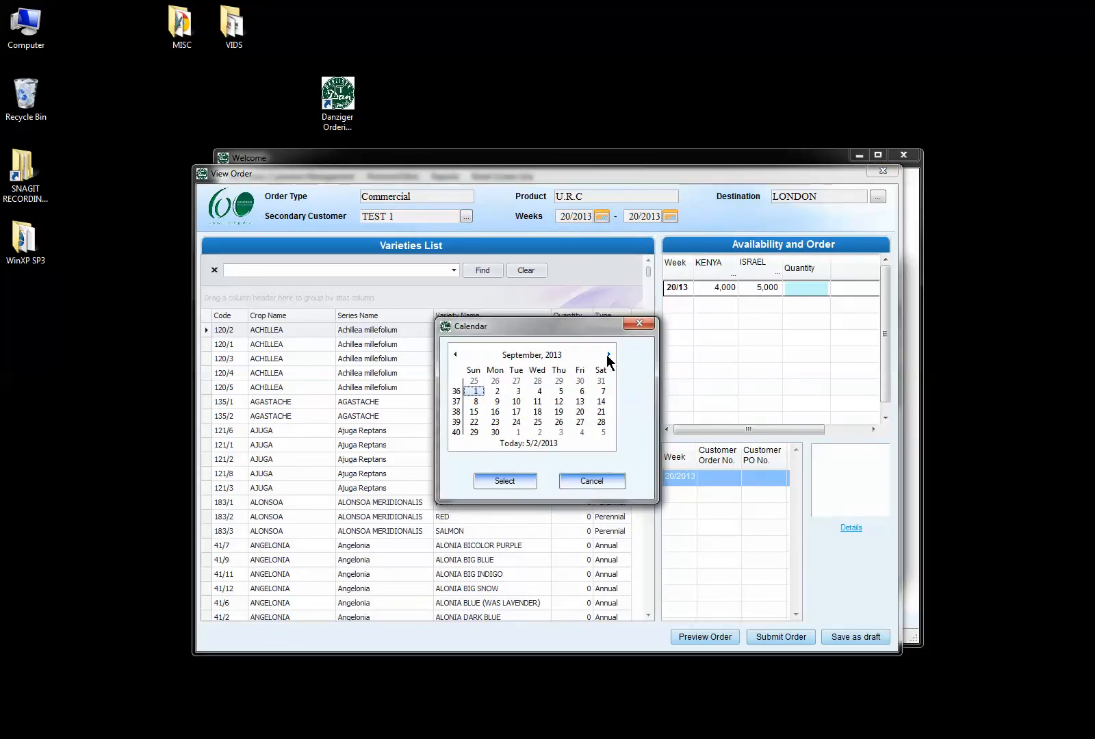
click(475, 430)
click(510, 481)
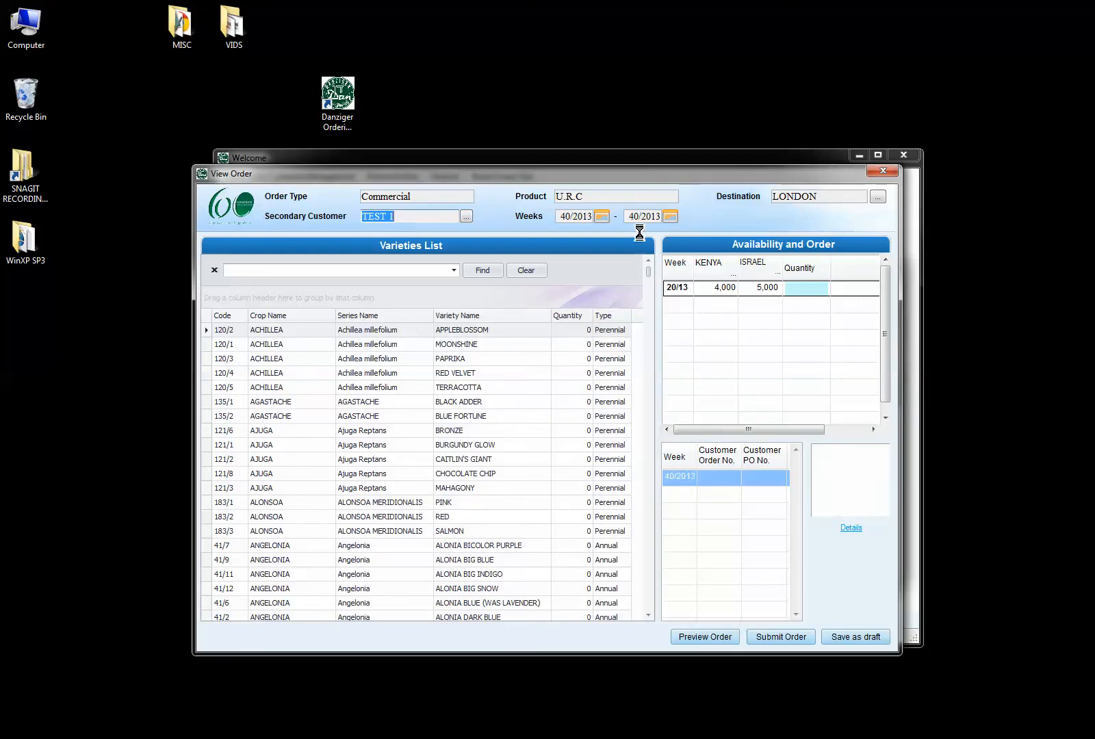
Step: Set the order's ending week to 43/2013 using October 20, 2013 in the calendar
click(668, 217)
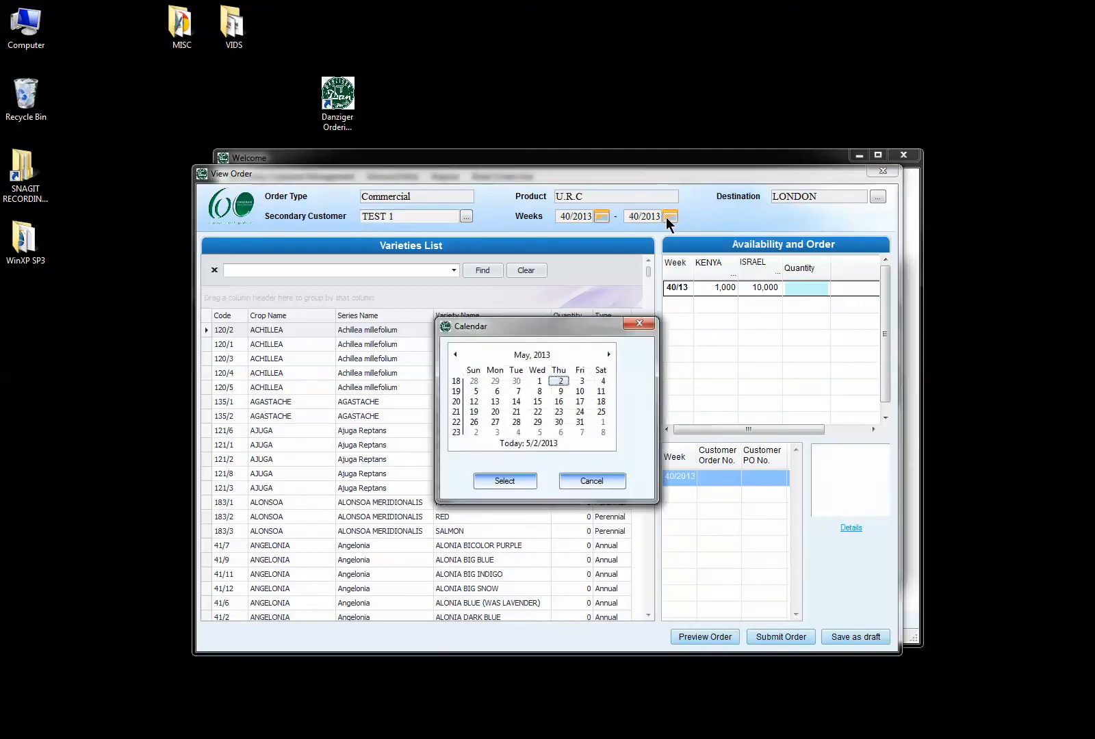
click(609, 354)
click(608, 354)
click(609, 355)
click(608, 355)
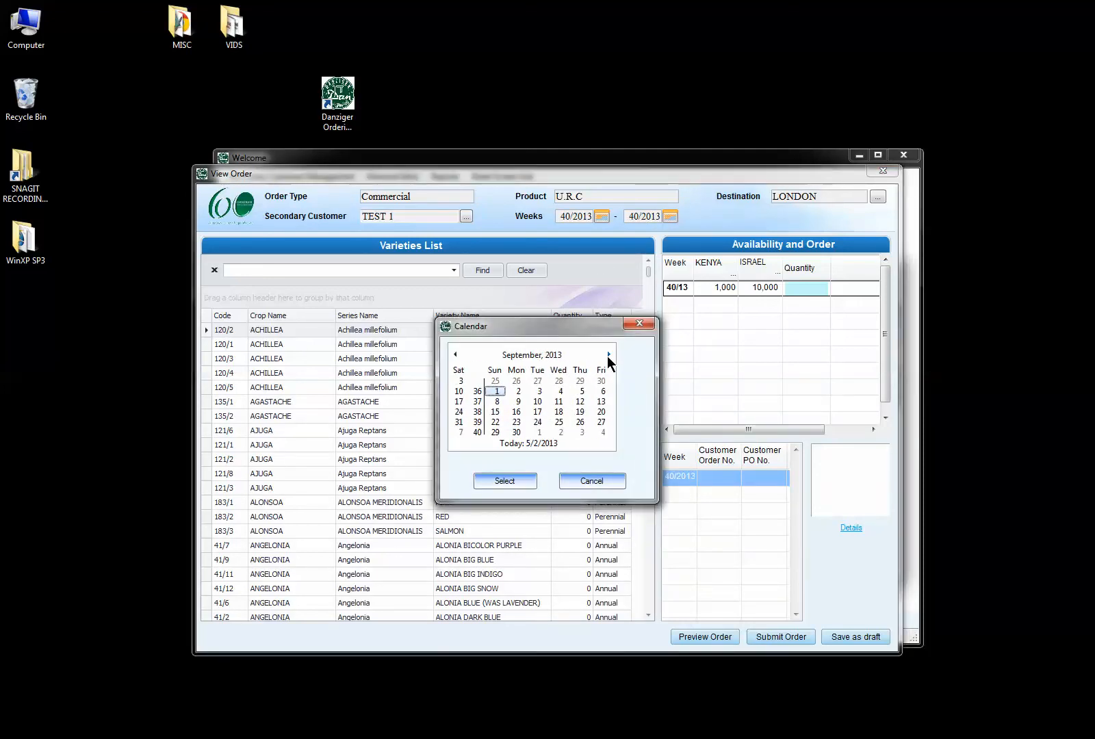
click(609, 354)
click(476, 413)
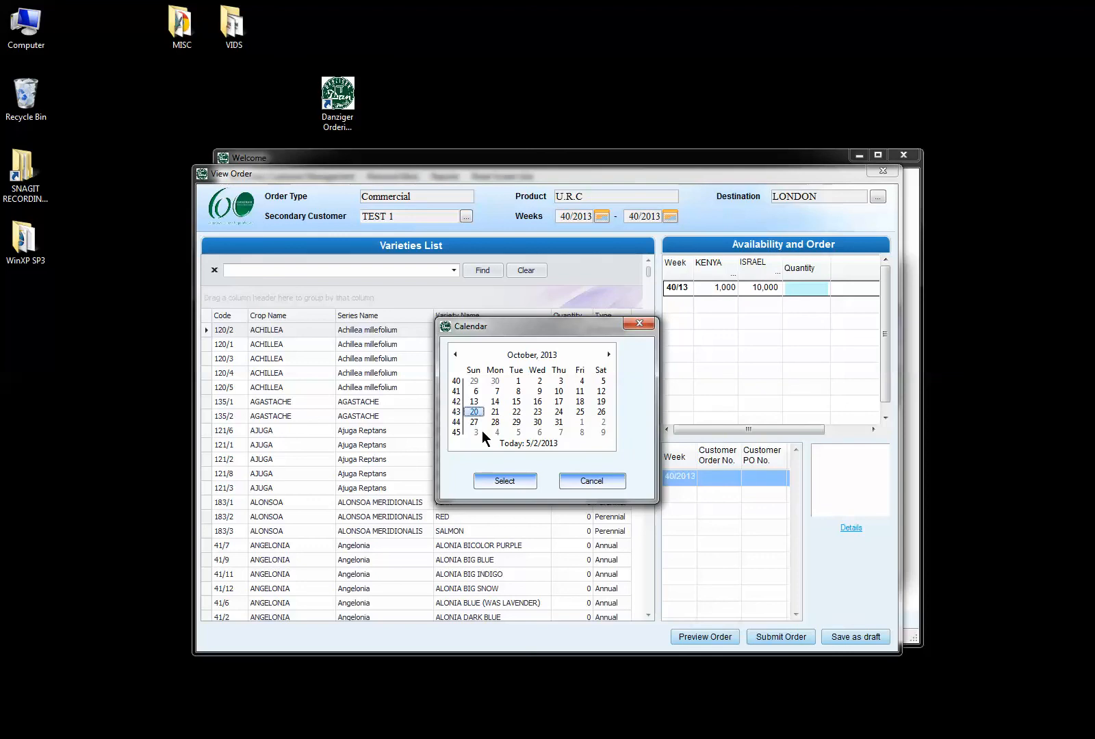
click(505, 481)
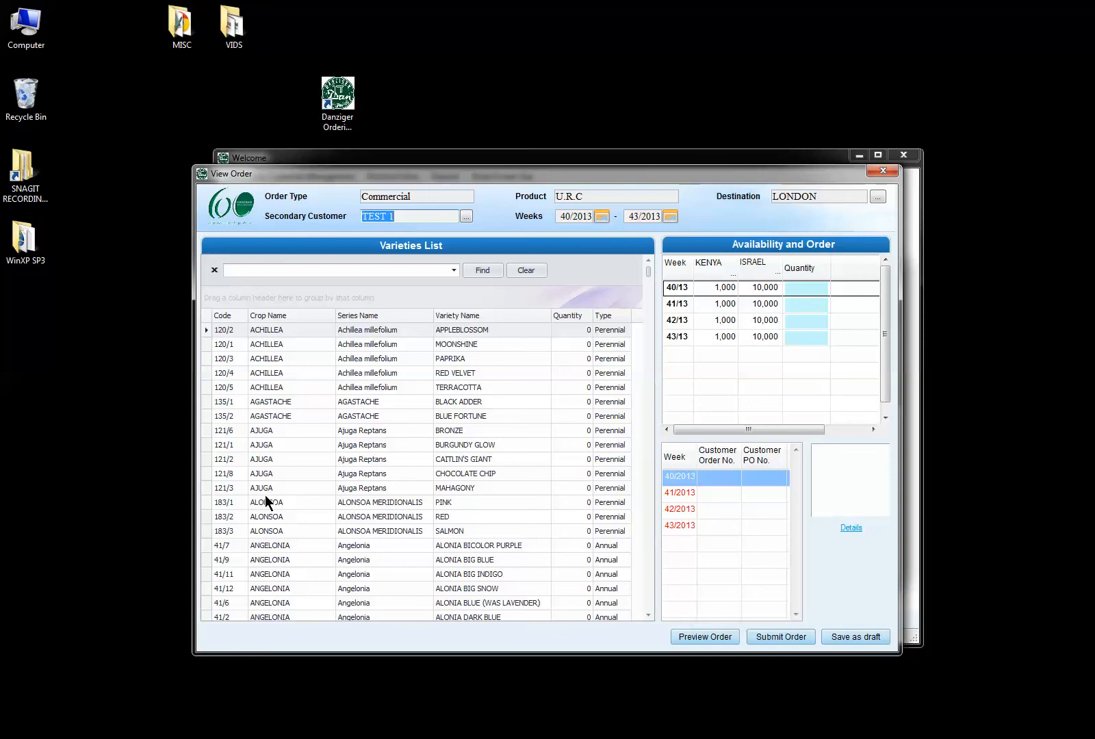
Step: Enter a quantity of 100 for Bacopa DARK PINK in each week from 40/13 to 43/13
click(649, 521)
click(648, 522)
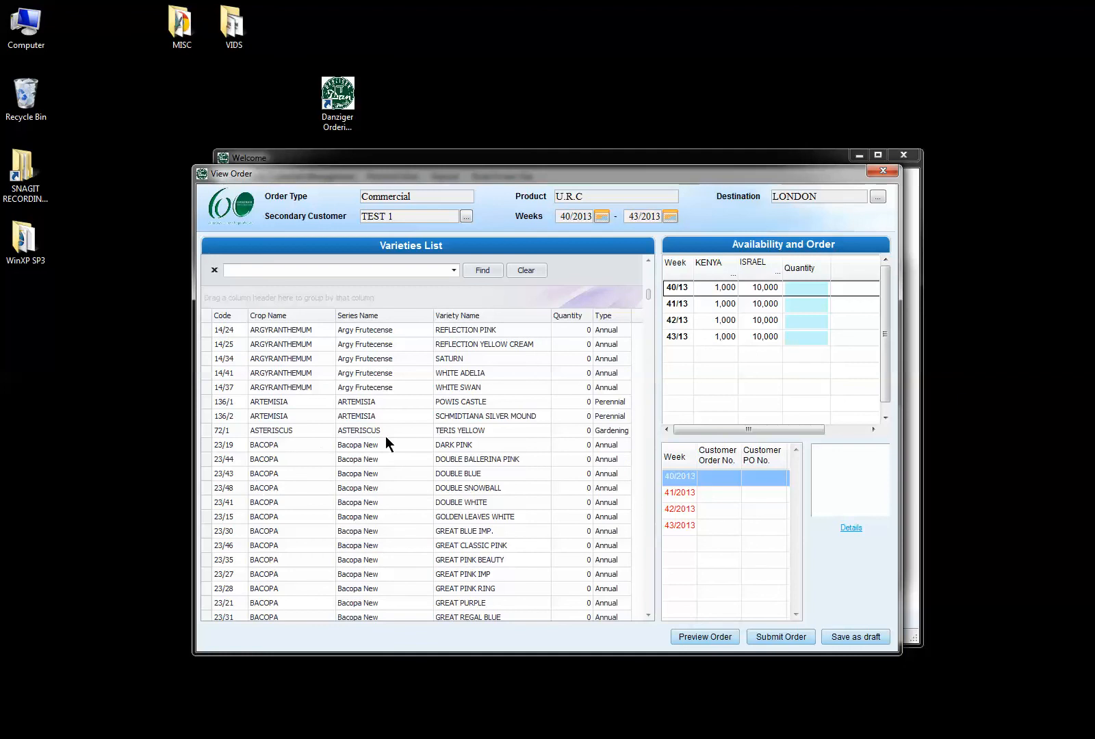
click(475, 445)
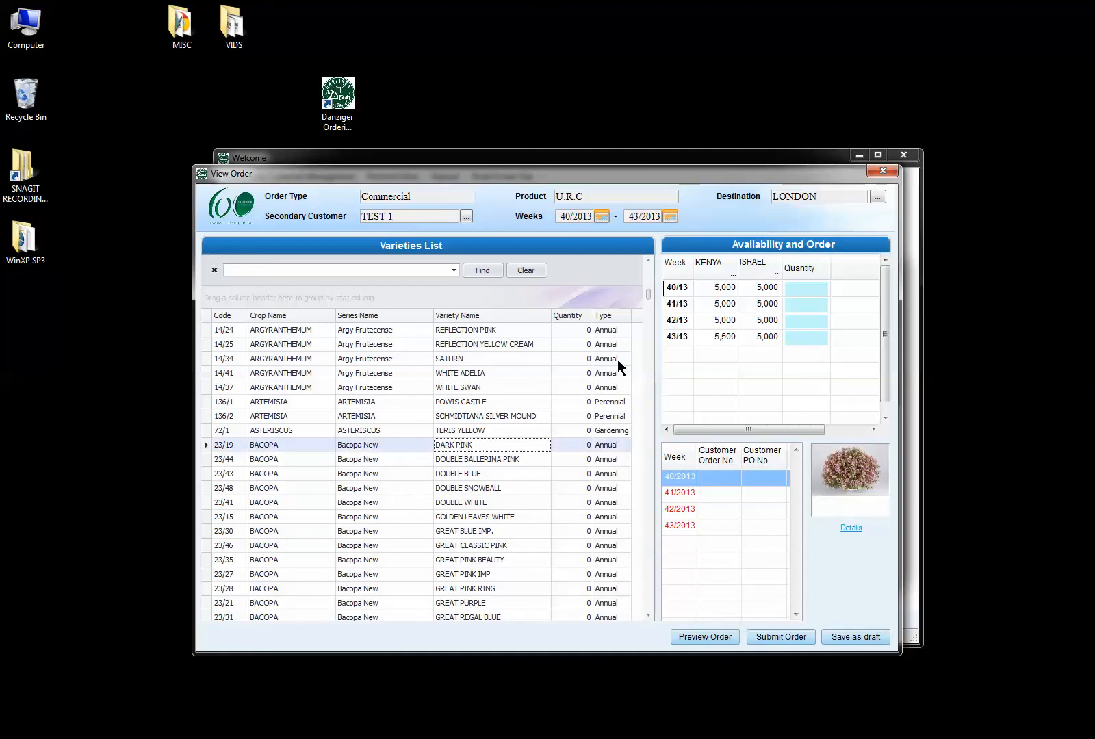
click(813, 289)
text(100)
click(806, 304)
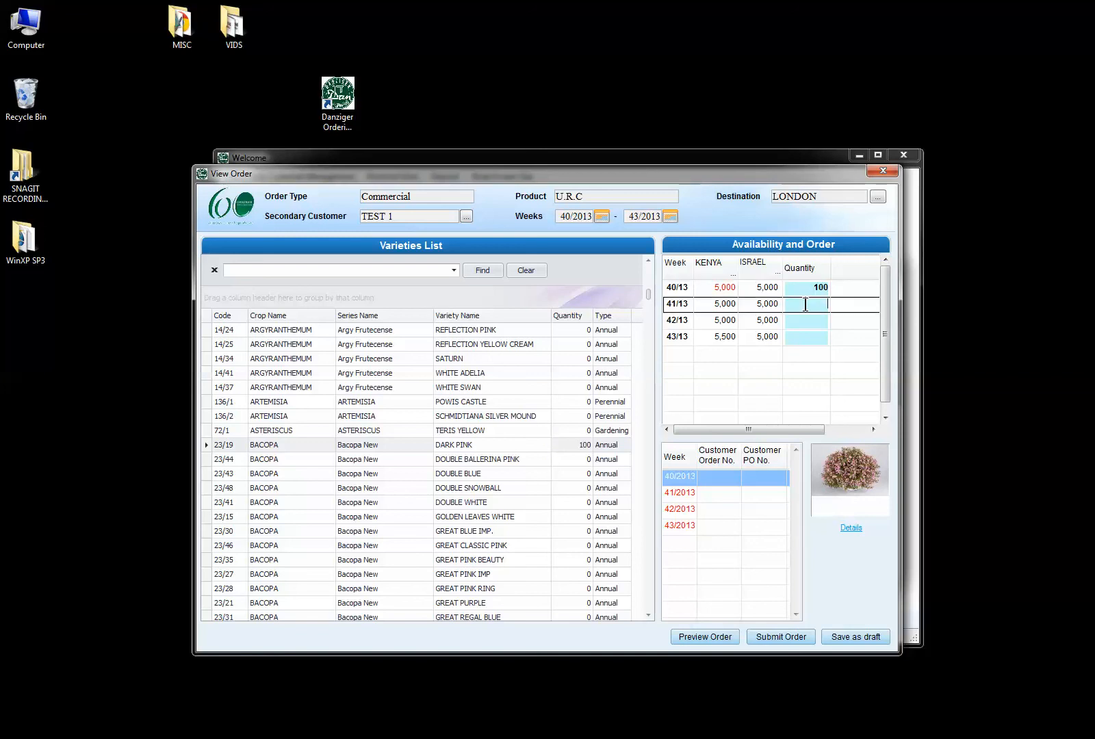
text(0)
text(100)
key(Return)
double_click(798, 312)
click(799, 318)
text(100)
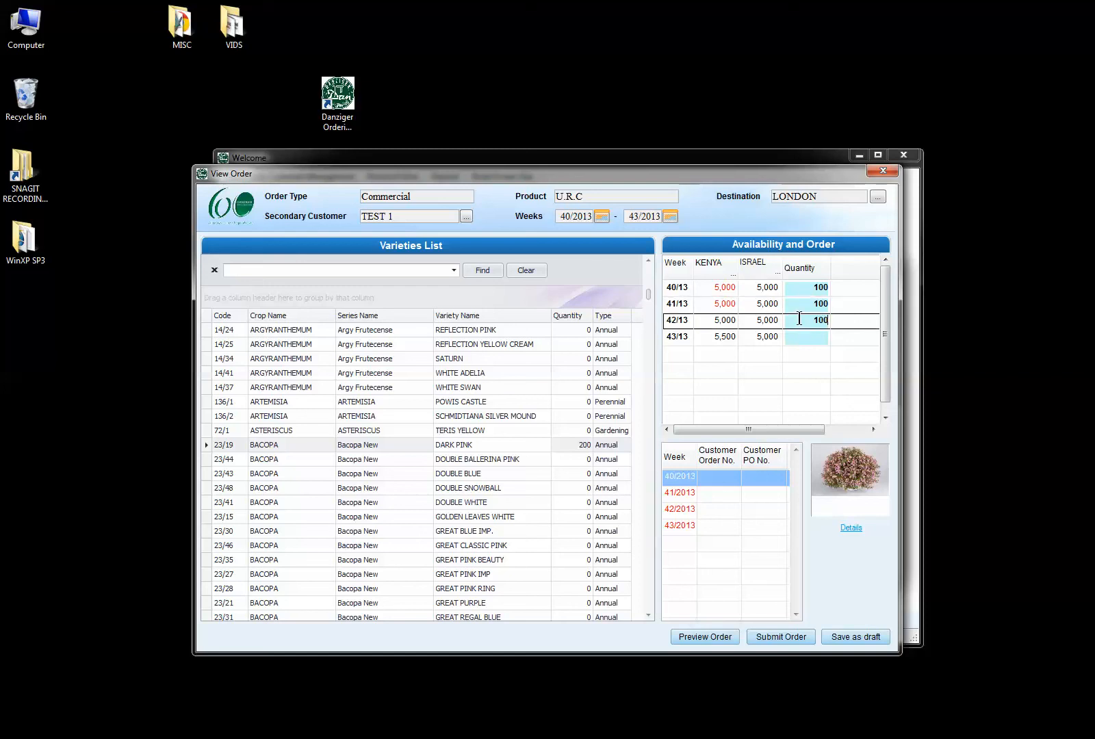
key(Return)
click(806, 336)
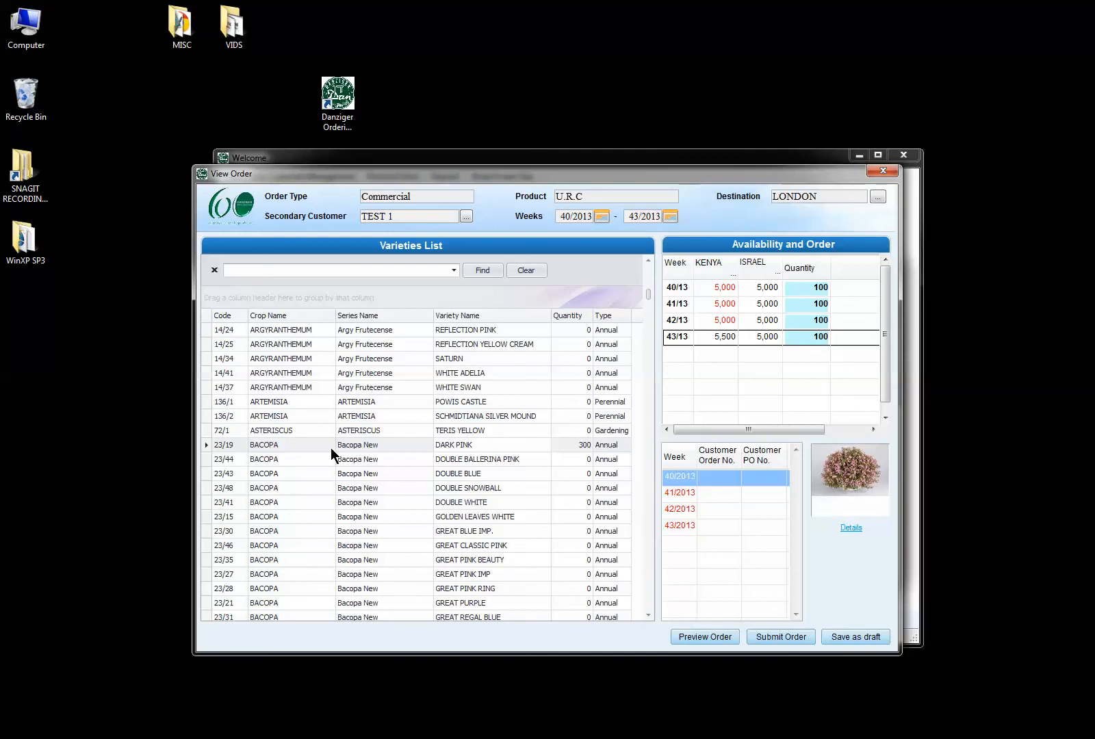
Step: Enter a quantity of 100 for Bacopa DOUBLE BALLERINA PINK in each week from 40/13 to 43/13
click(459, 459)
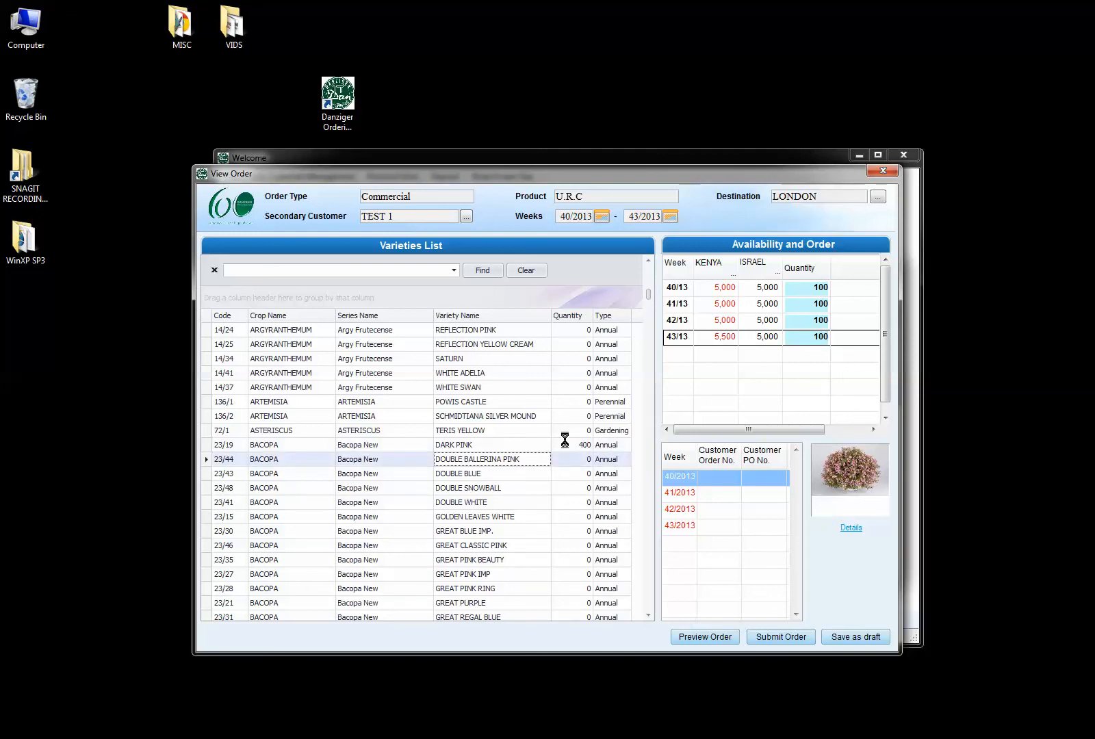
click(797, 287)
text(100)
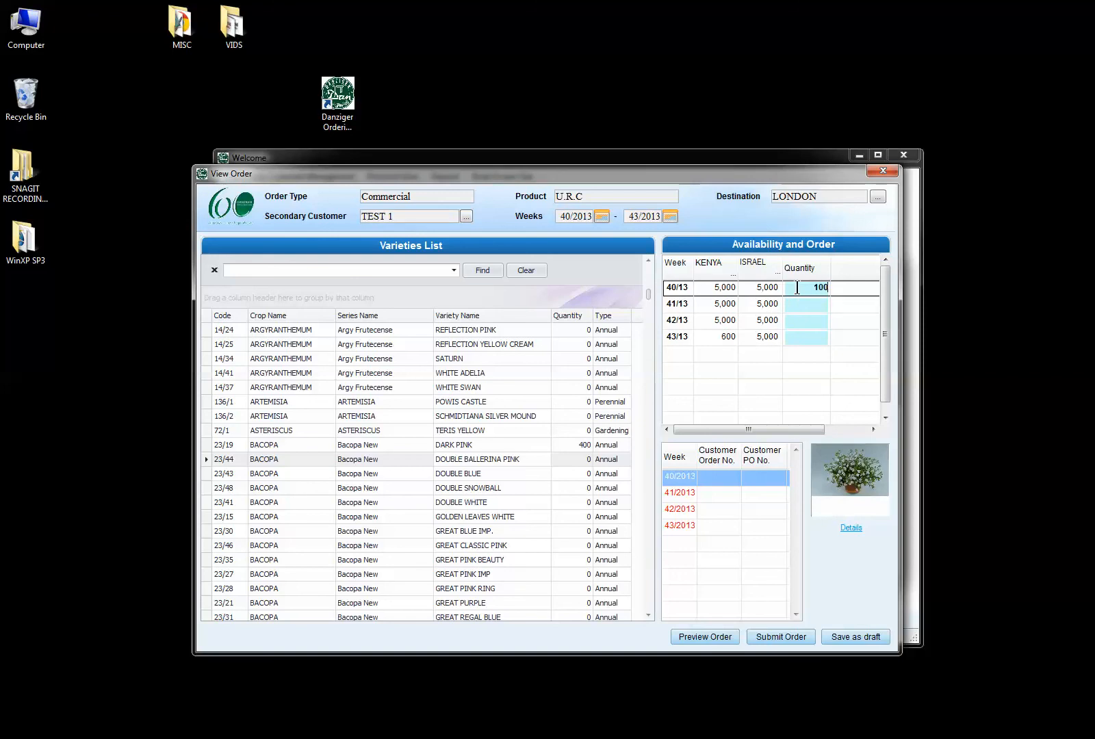
click(804, 305)
text(1)
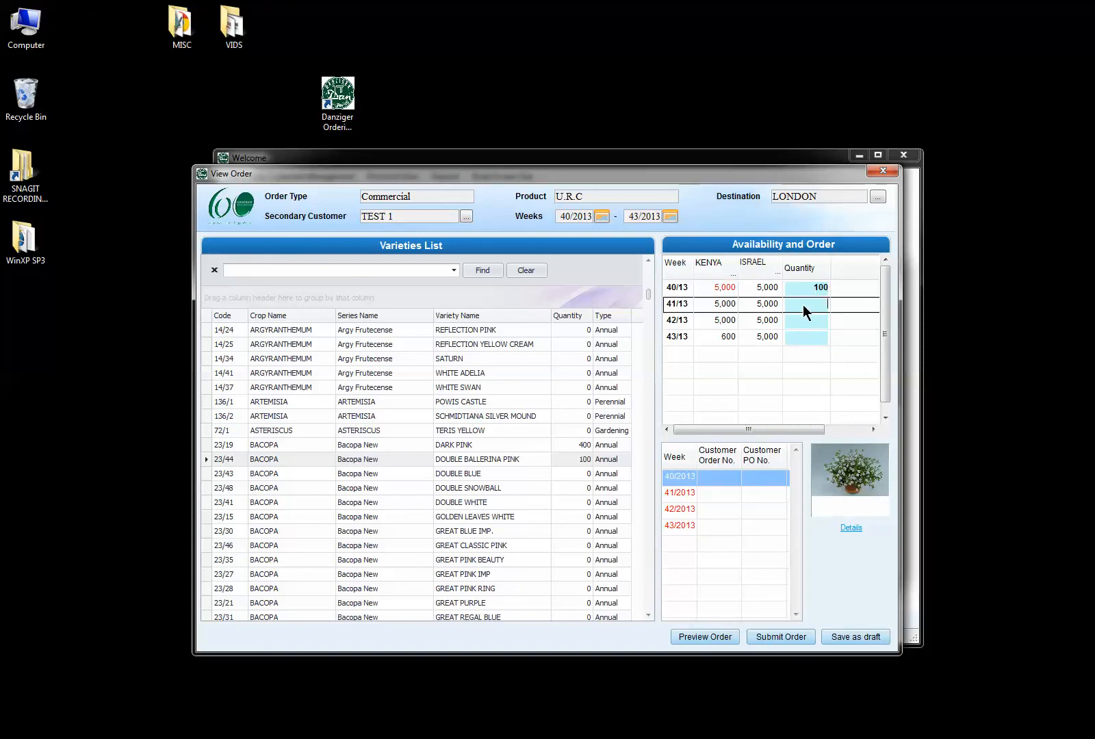
text(00)
click(805, 326)
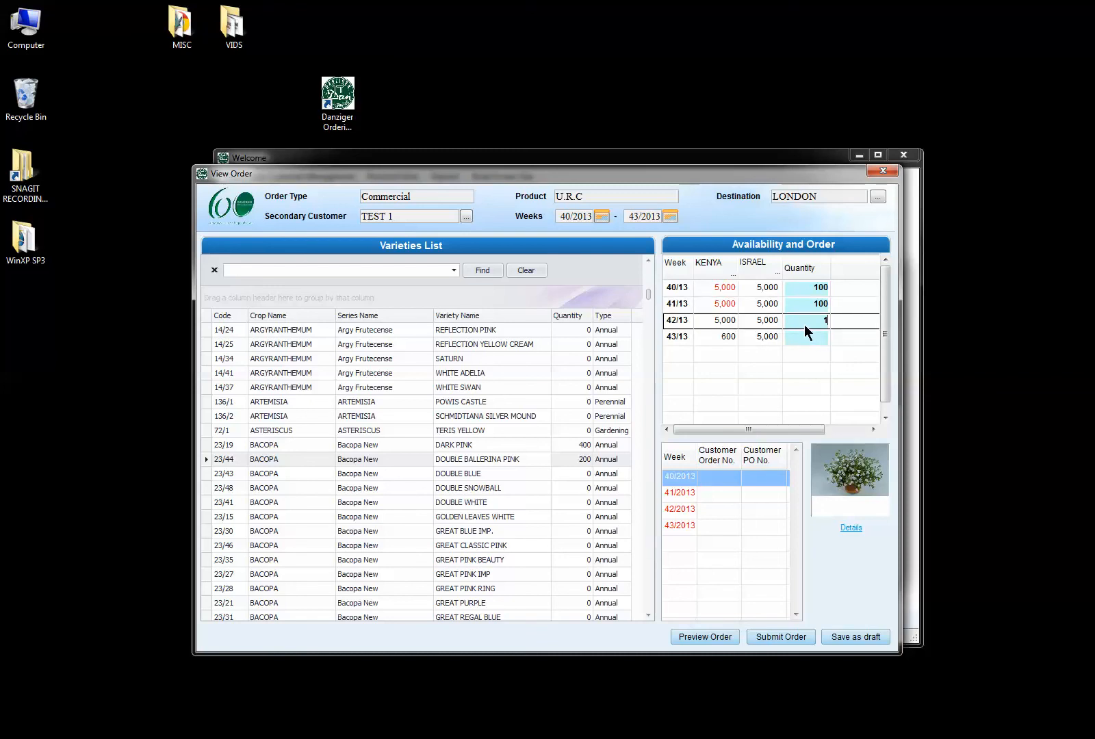
text(100)
click(803, 339)
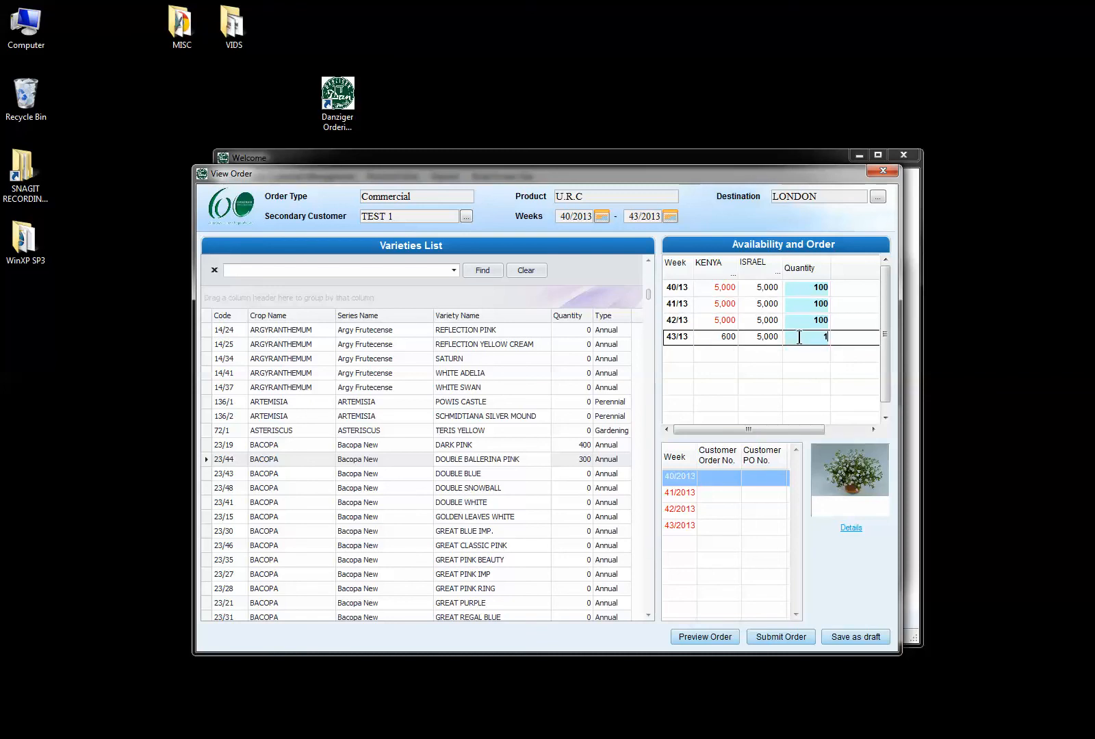
text(100)
Step: Order Bacopa GREAT PURPLE with 700 for week 41/13 and 100 for weeks 40/13, 42/13 and 43/13, and save the order as a draft
click(466, 604)
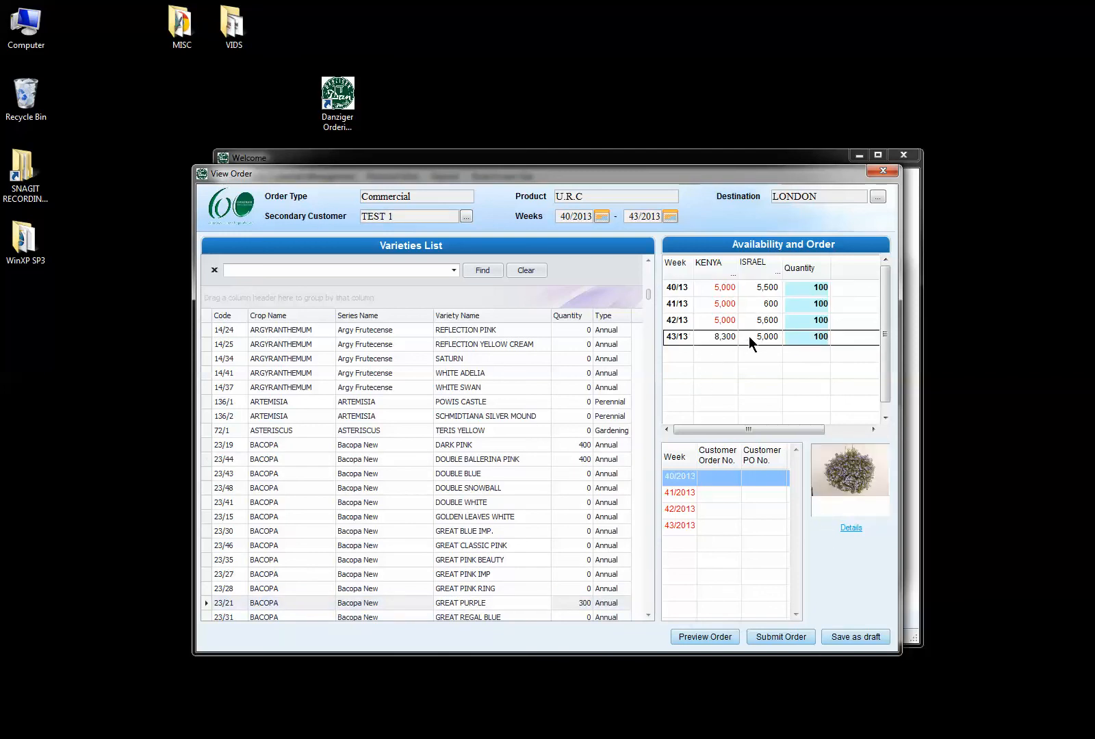
click(796, 322)
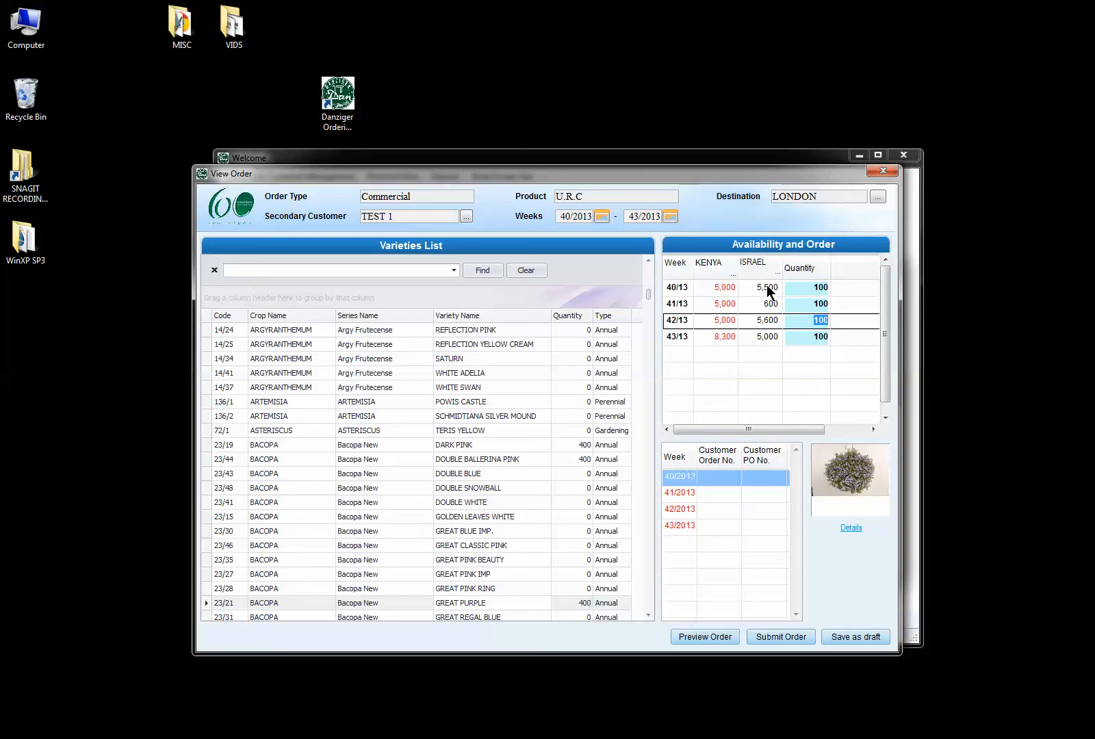
click(806, 305)
text(700)
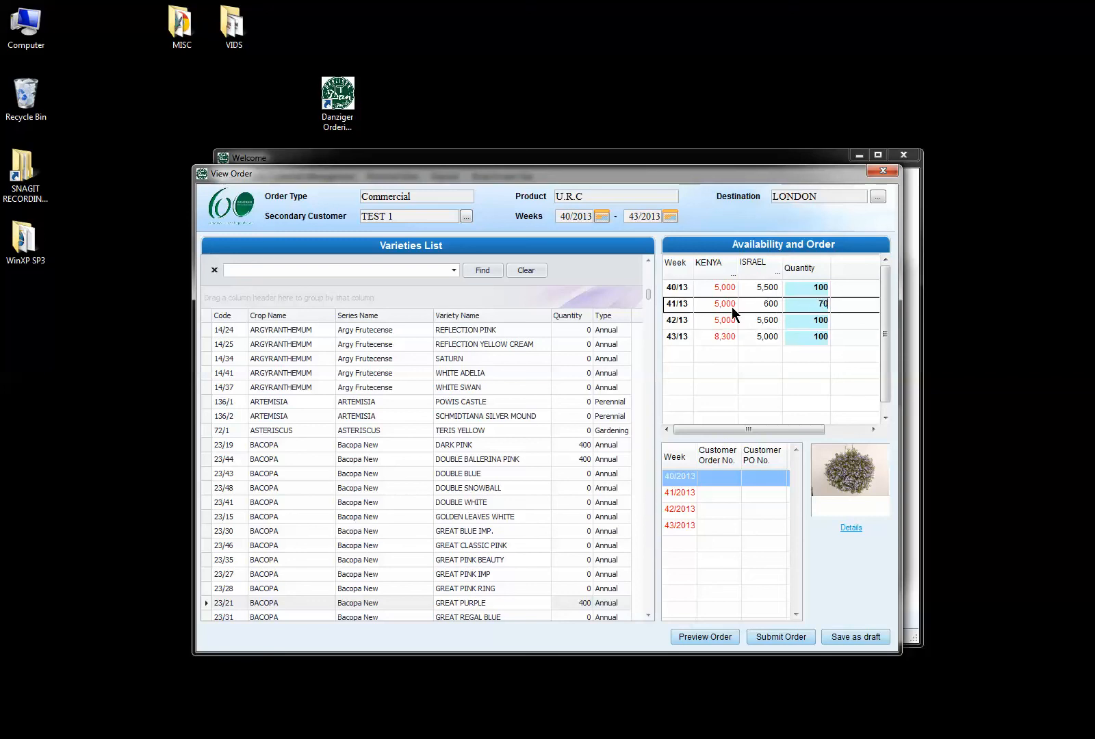
click(796, 324)
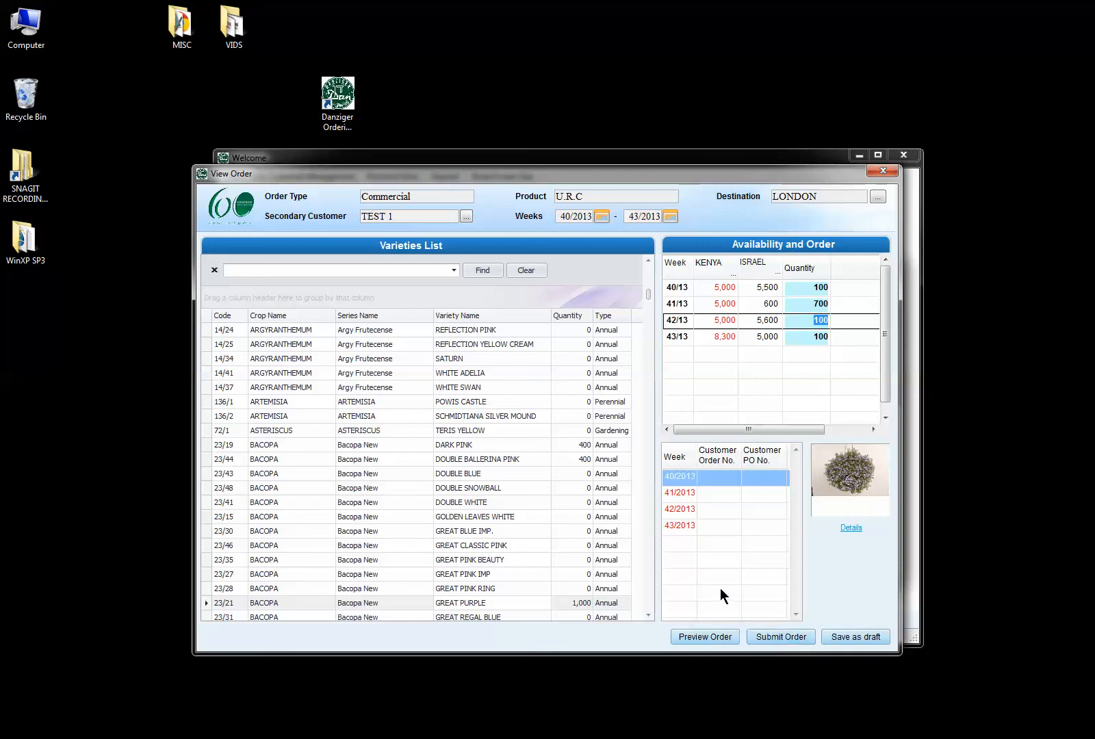
click(850, 637)
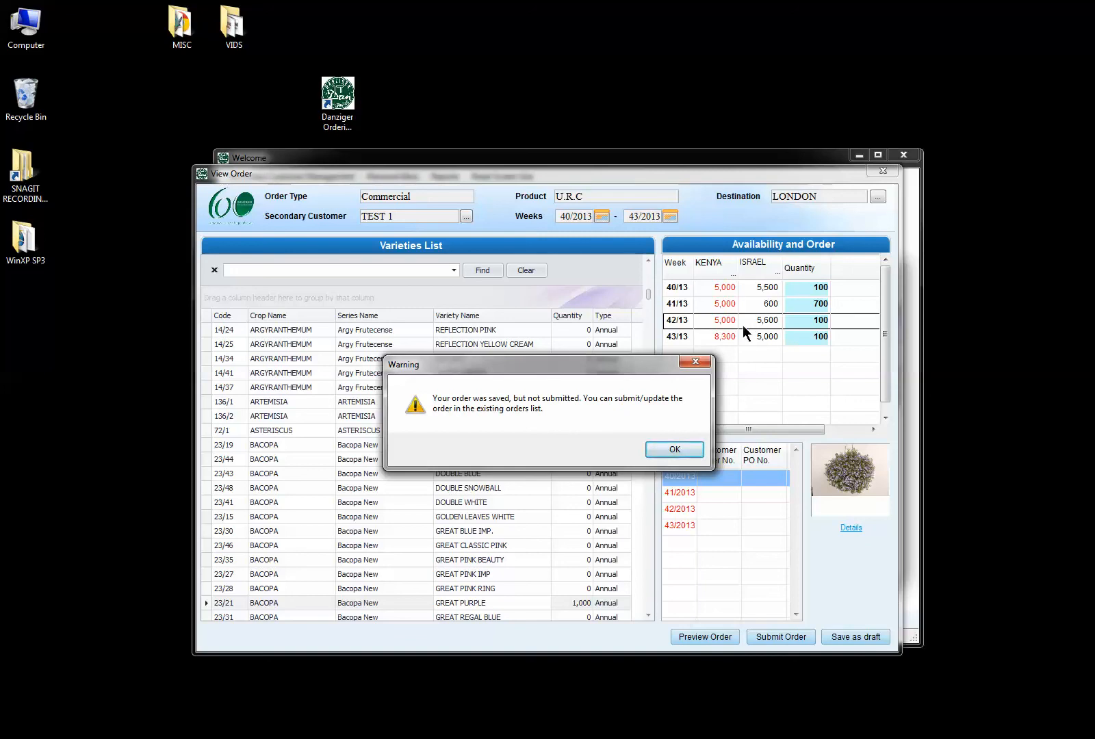
click(662, 449)
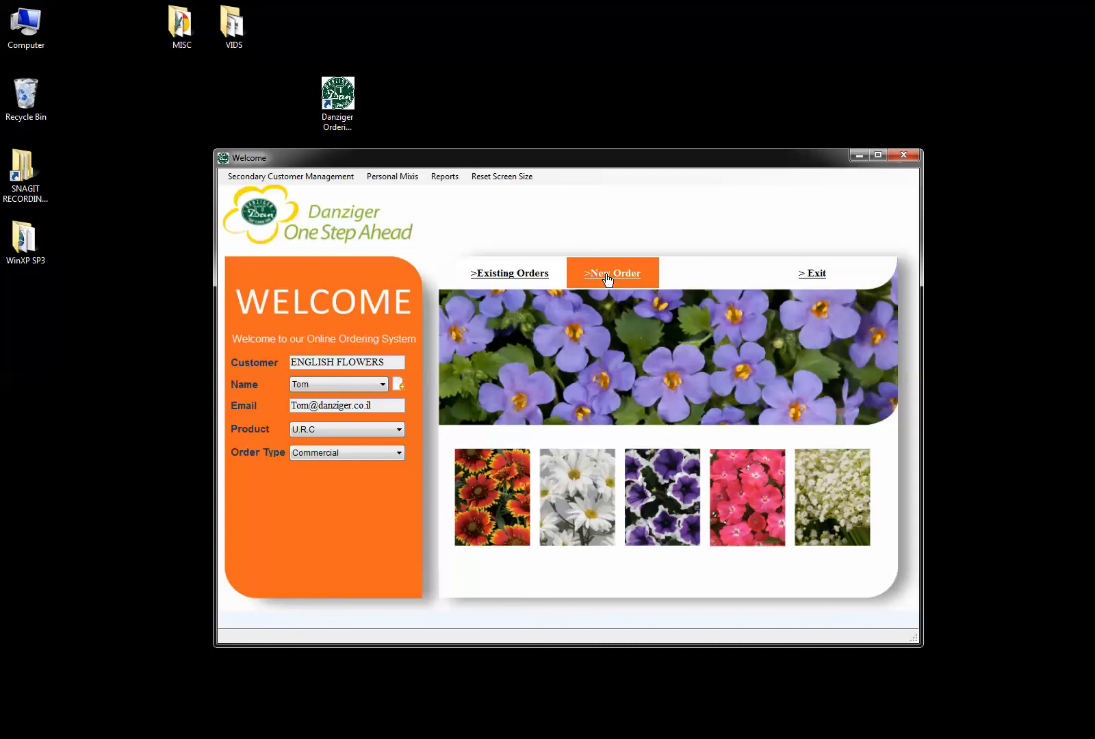
Step: Open the personal mixes and examine the crops, varieties and pictures in both existing mixes
click(395, 177)
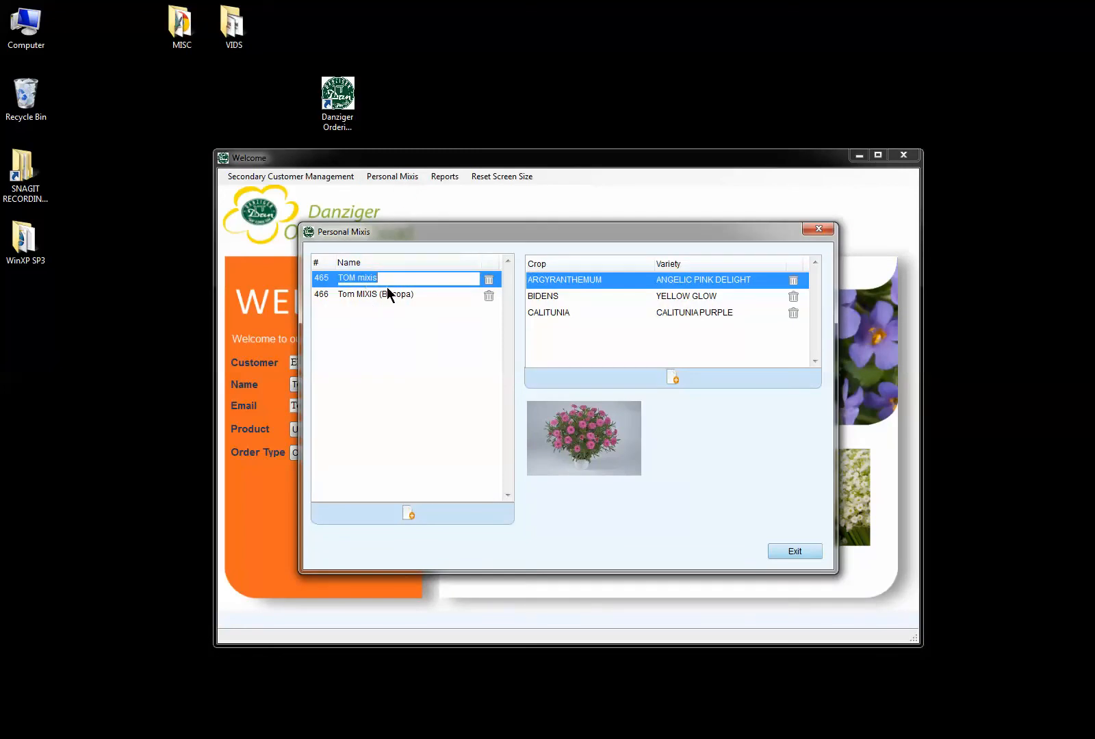
click(550, 297)
click(550, 314)
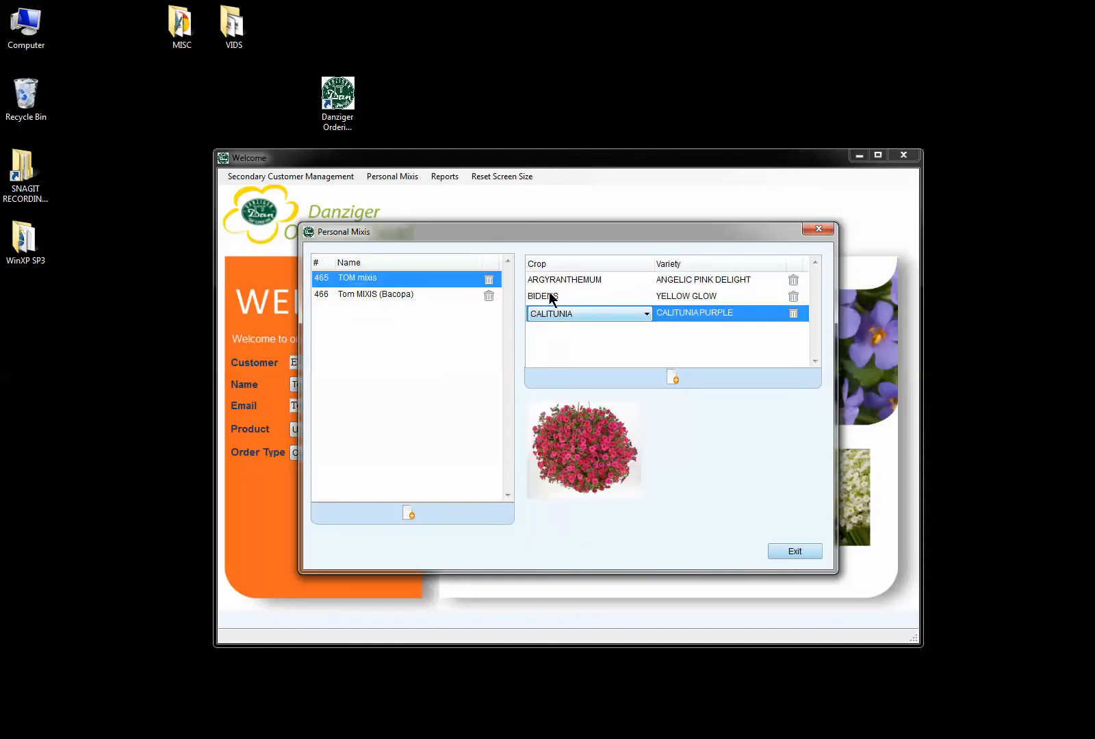
click(551, 279)
click(547, 295)
click(545, 314)
click(350, 292)
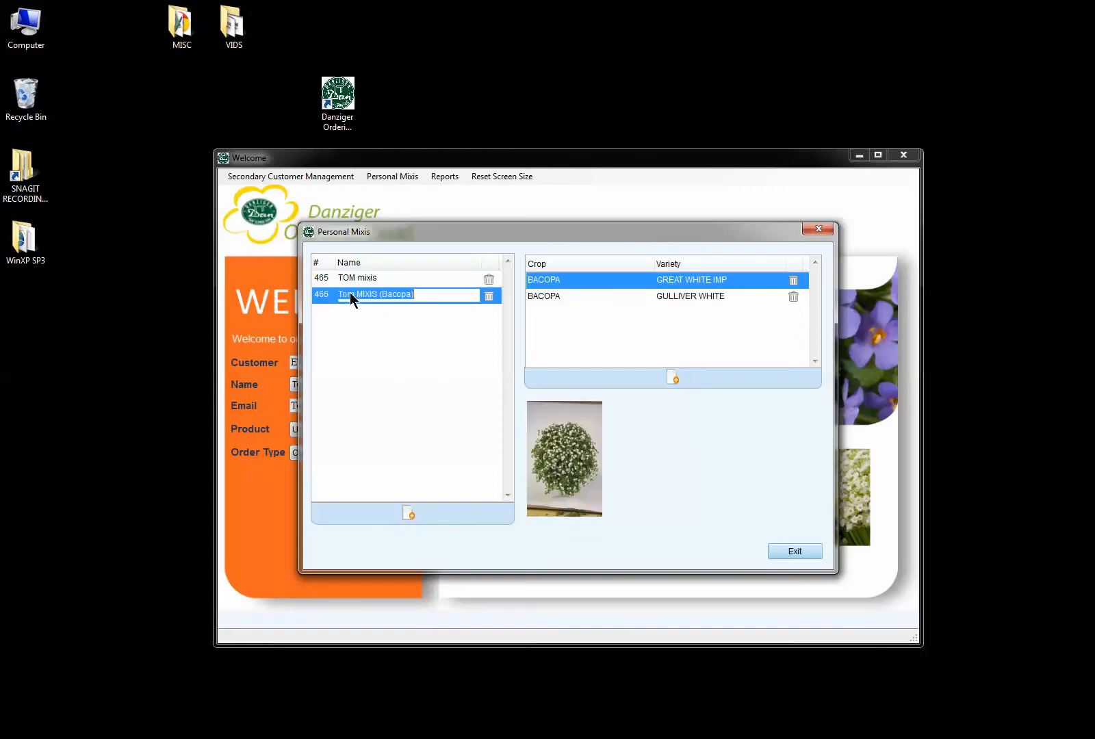
click(553, 296)
click(552, 282)
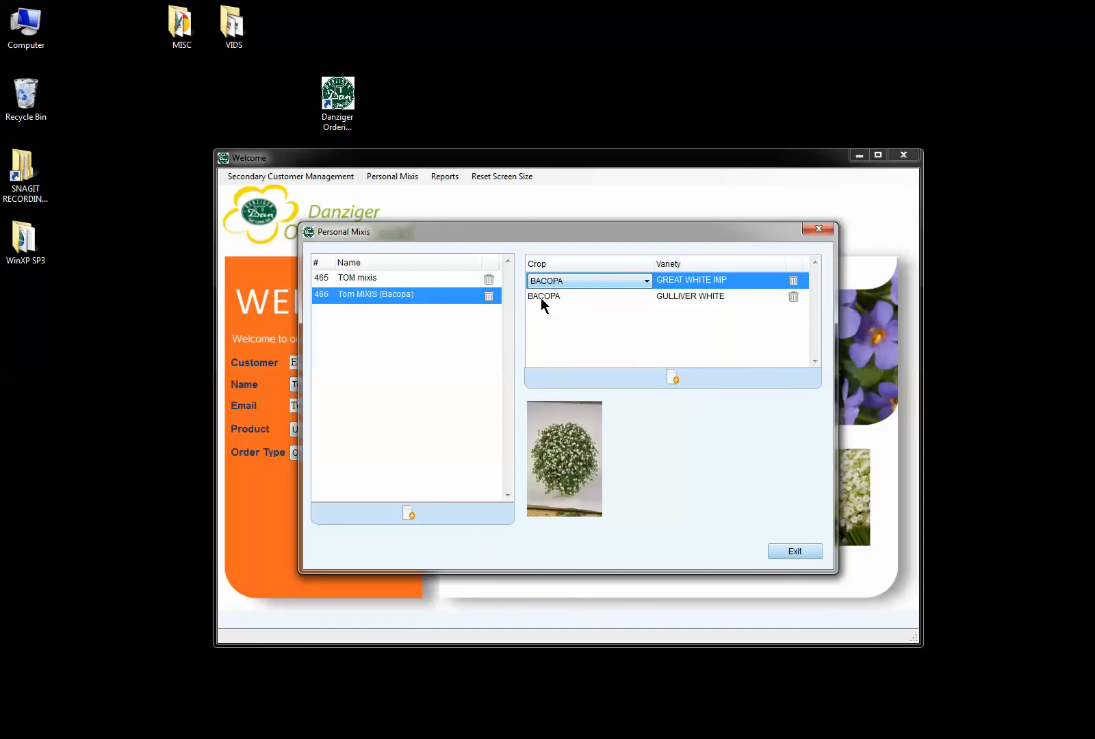
Step: Create a new personal mix named Multi crop -1
click(408, 513)
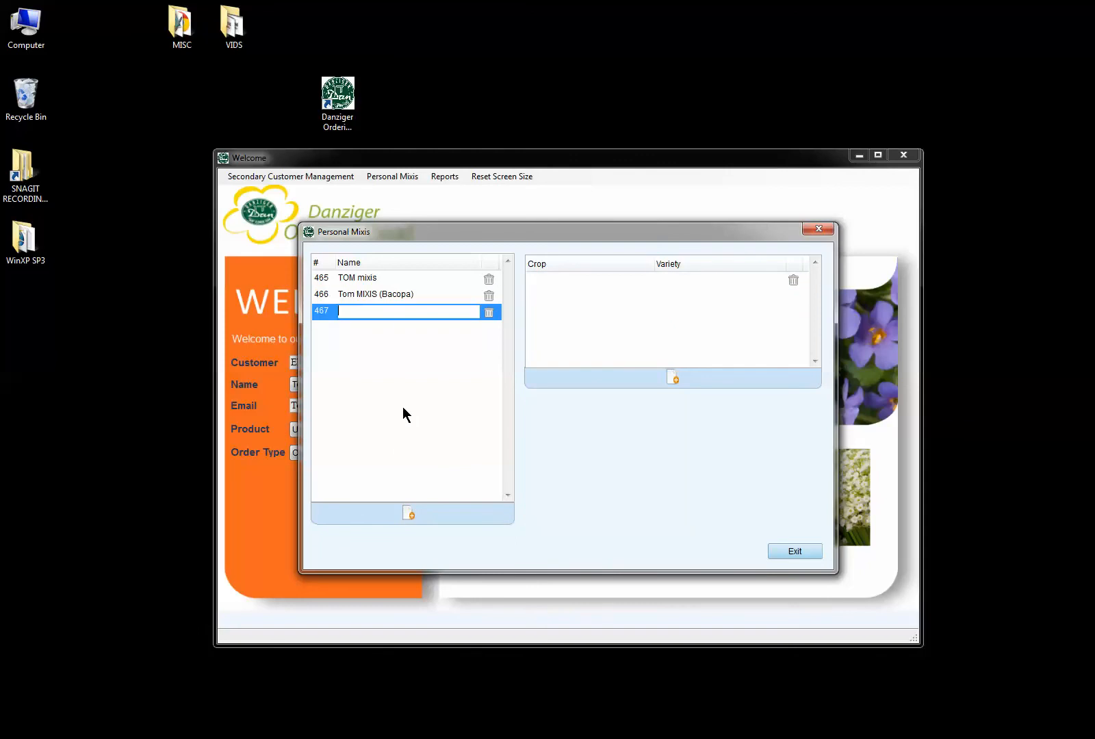
text(Multi crop -1)
key(ctrl+a)
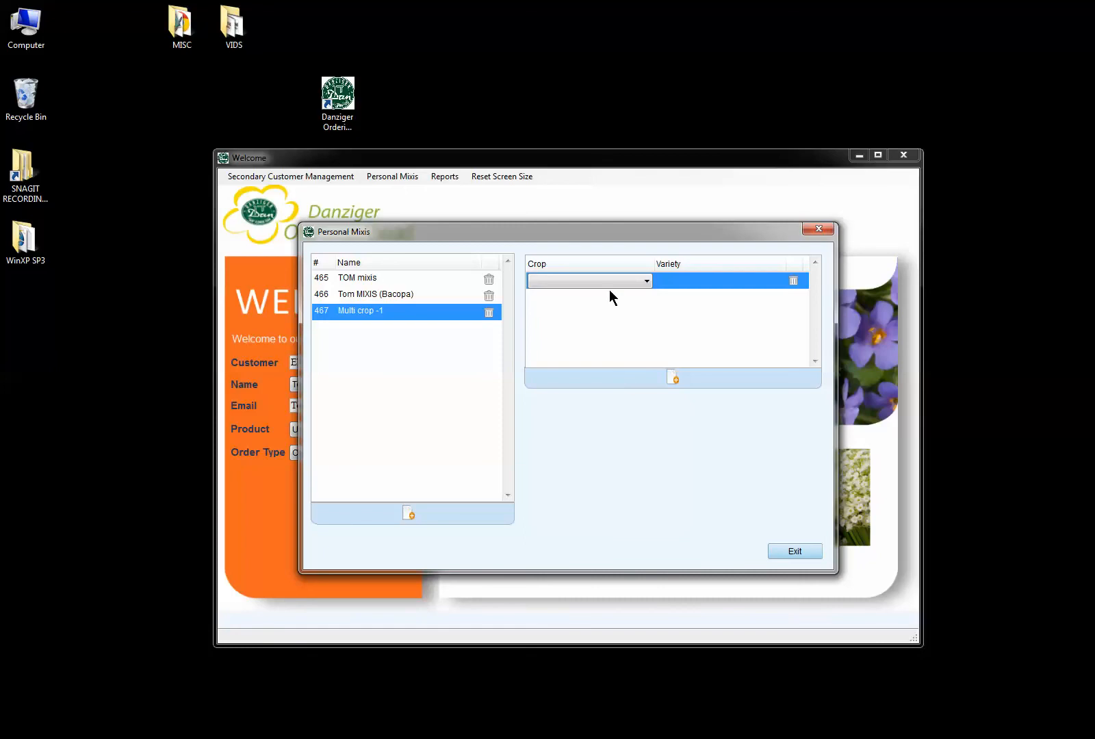
Step: Set the first component of the Multi crop -1 mix to crop ARGYRANTHEMUM, variety WHITE SWAN
click(645, 281)
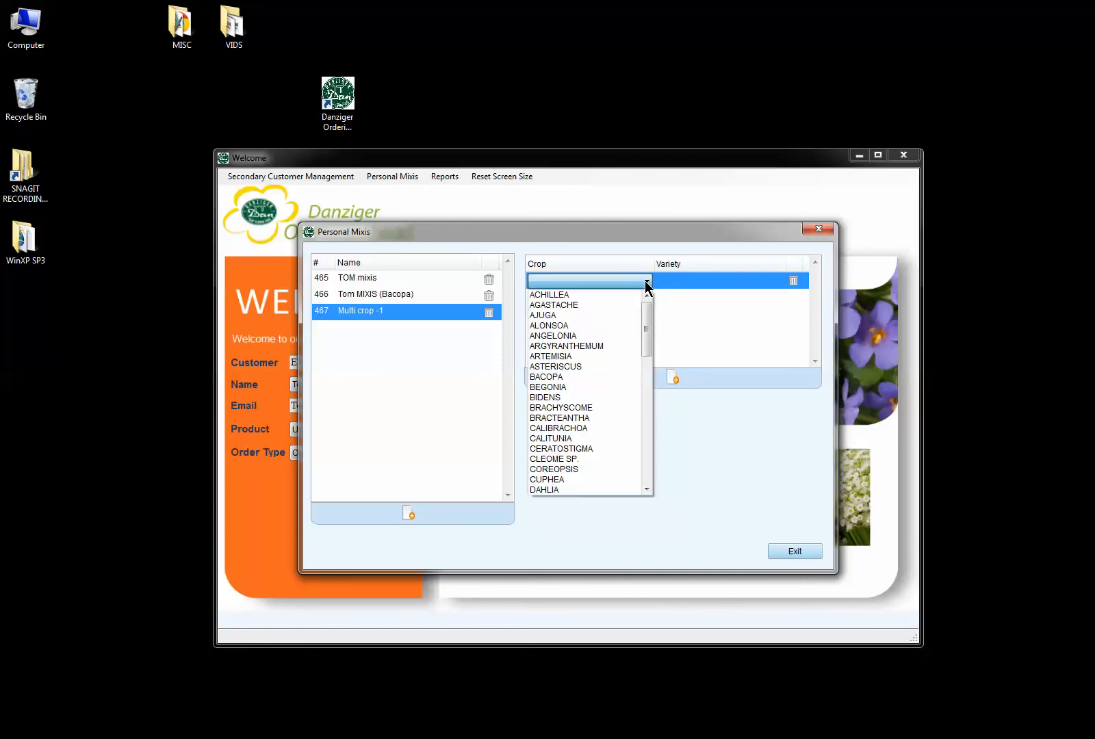
click(595, 345)
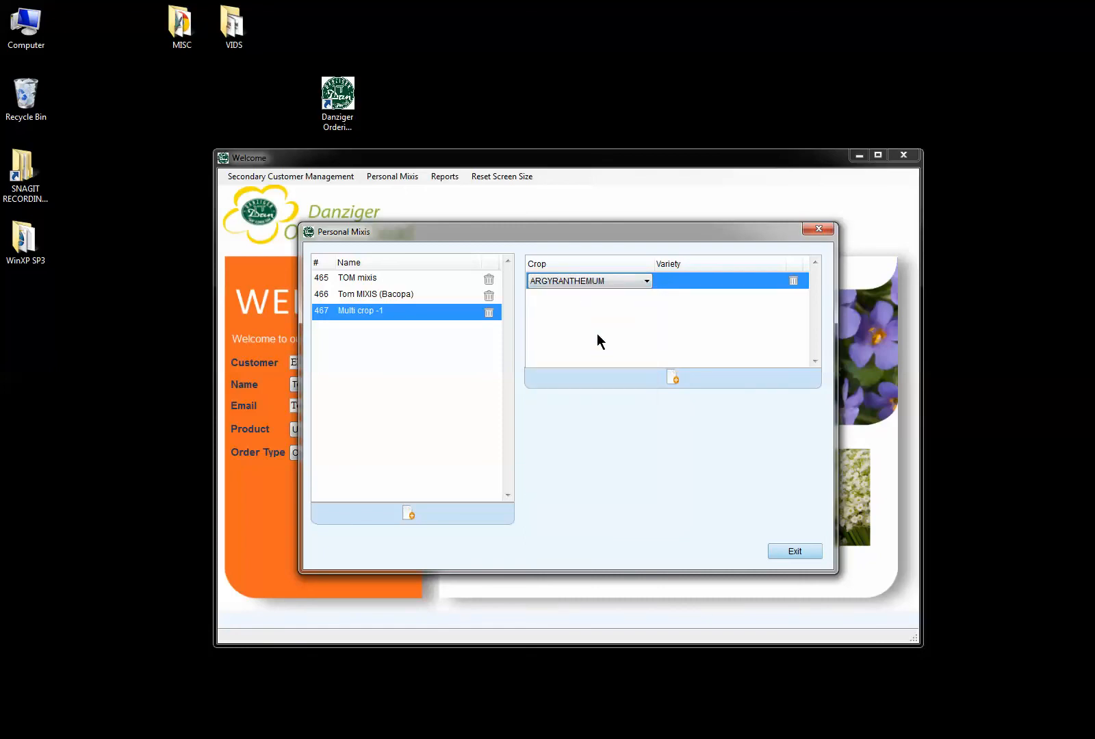
click(754, 283)
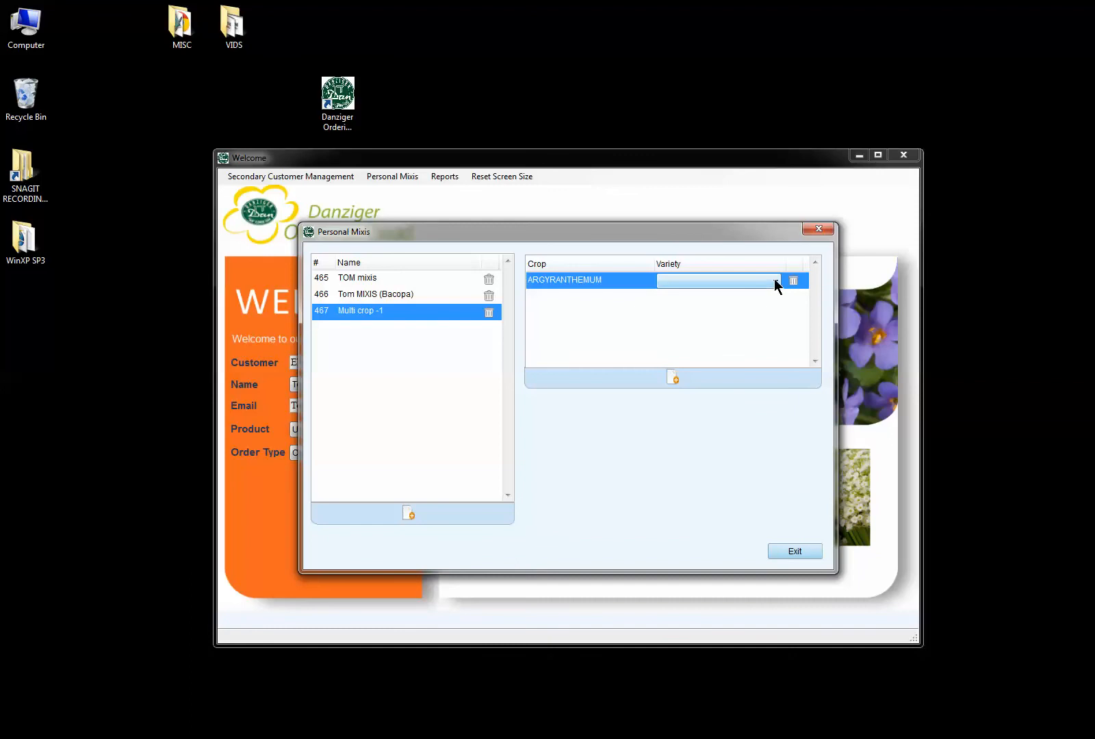
click(776, 281)
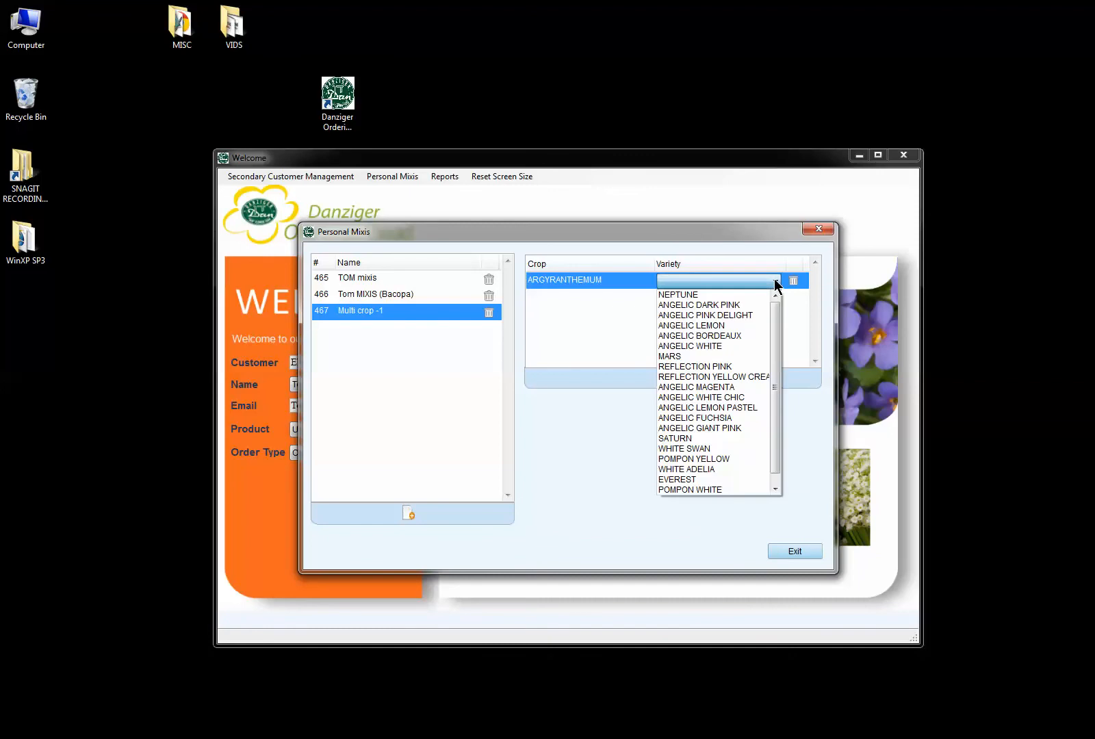
click(708, 447)
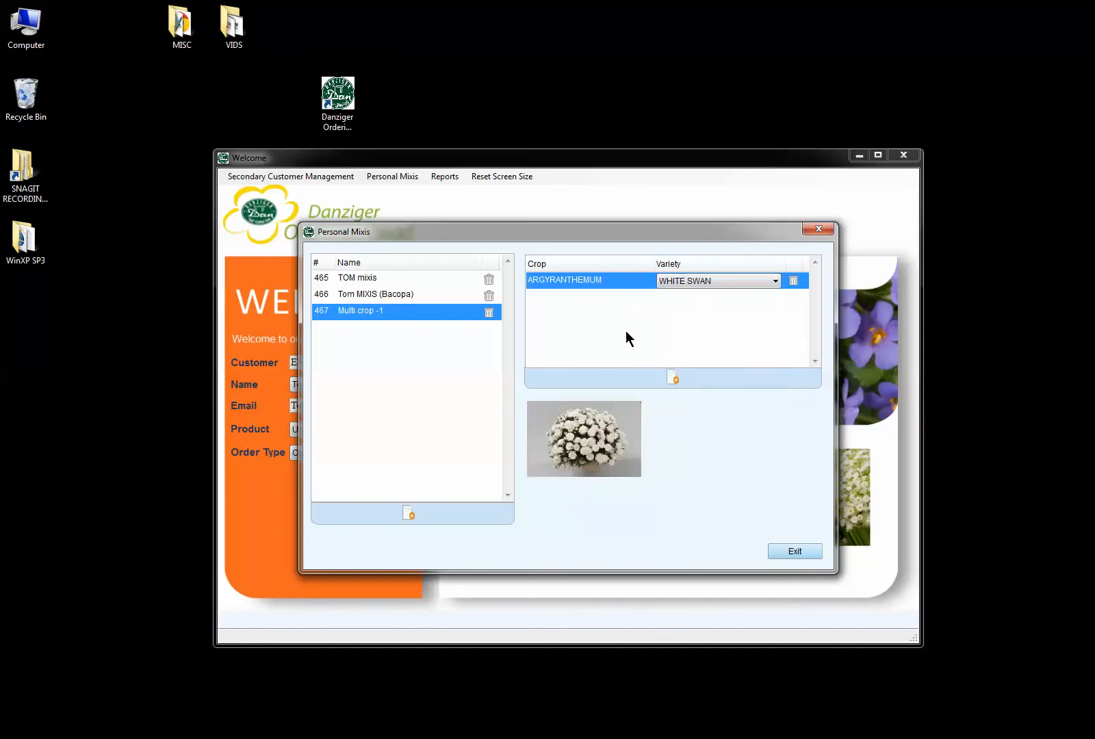
Step: Add a second component to the Multi crop -1 mix with crop ANGELONIA and variety ALONIA PINK
click(672, 378)
click(647, 300)
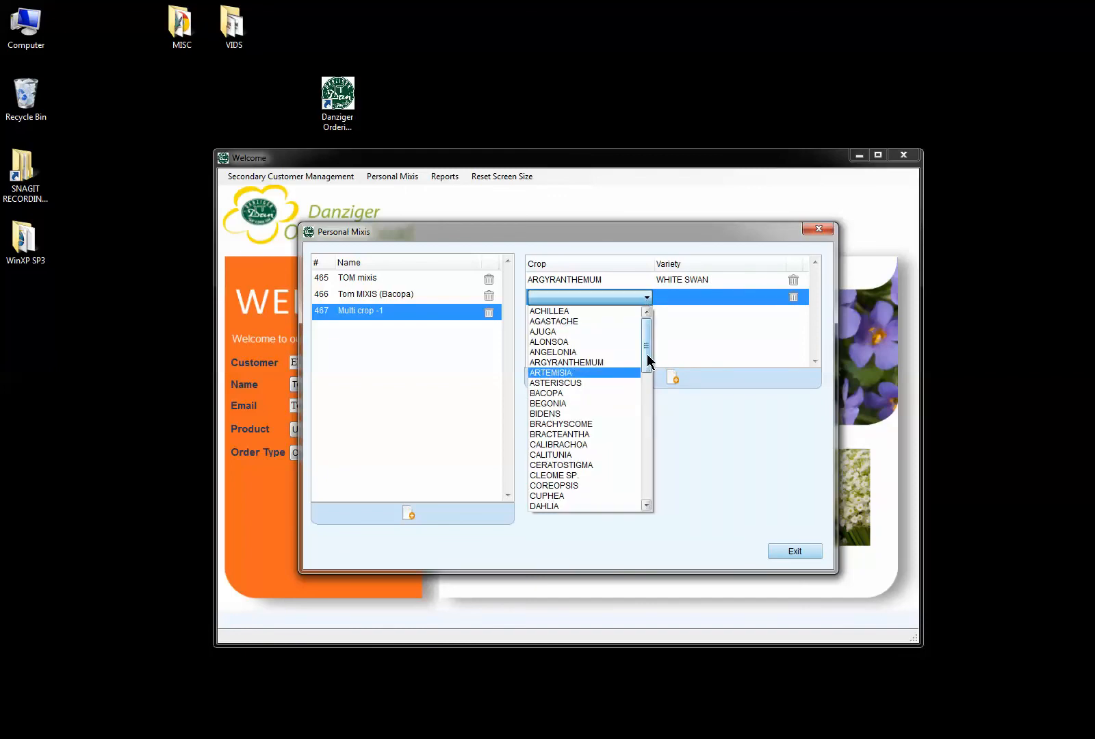
click(589, 351)
click(742, 300)
click(741, 298)
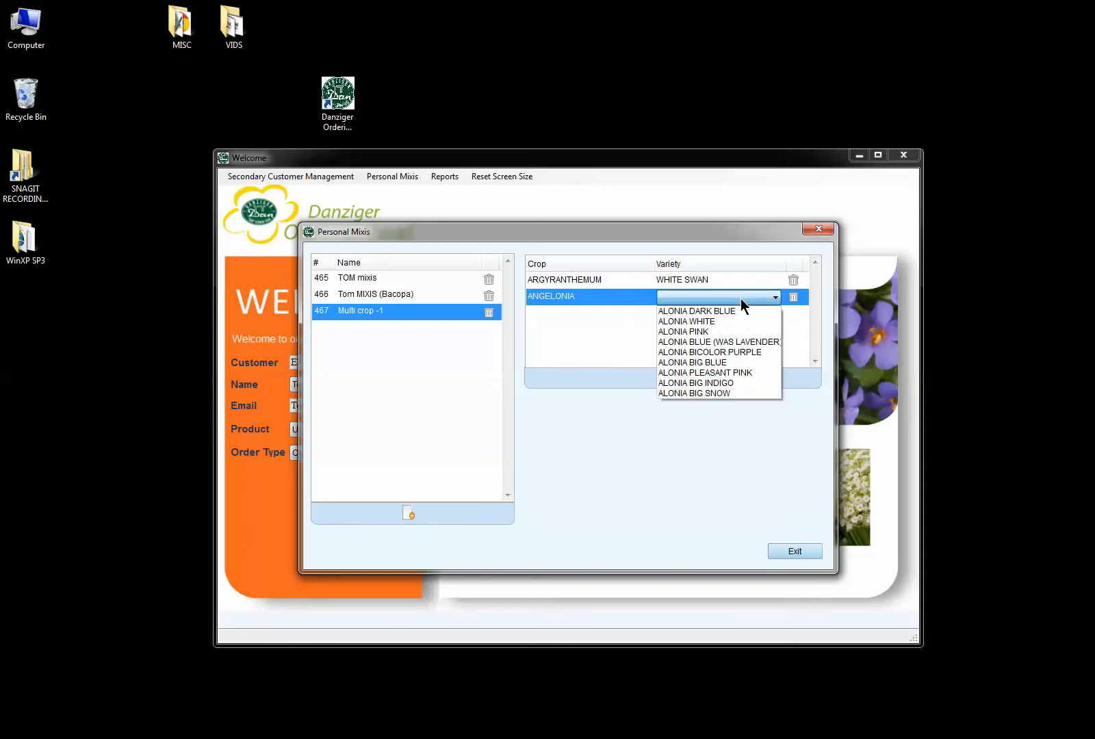
click(708, 331)
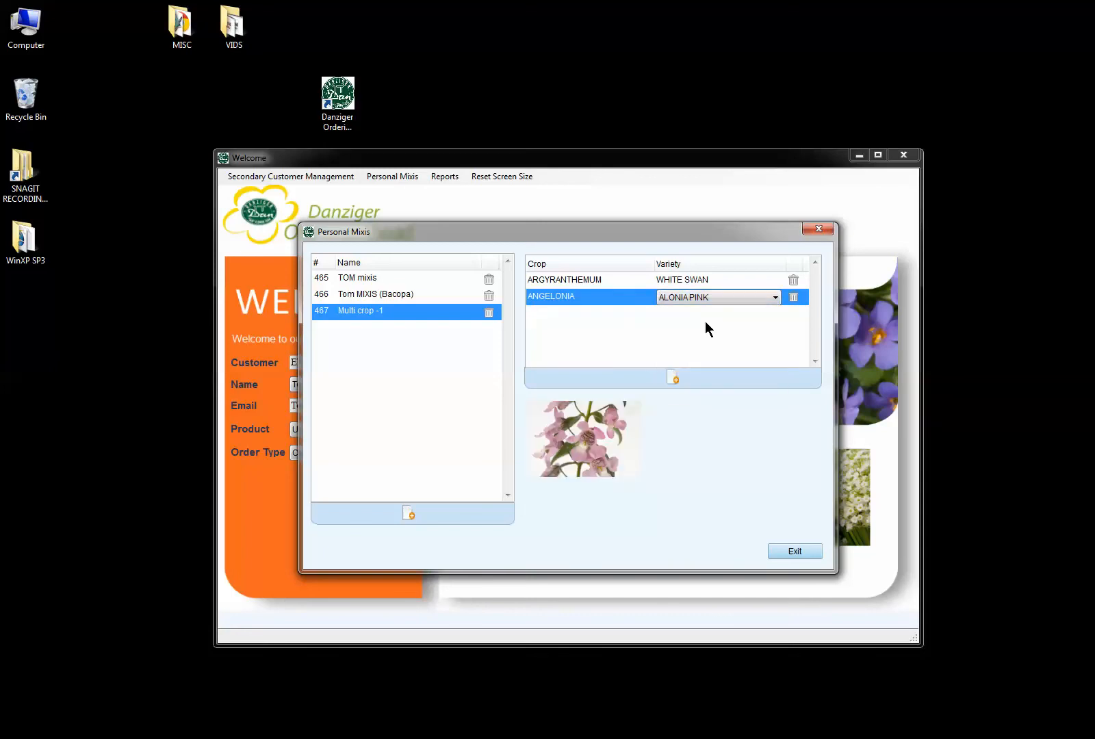
Step: Add a third component to the Multi crop -1 mix with crop CALITUNIA and variety CALITUNIA PINK
click(673, 376)
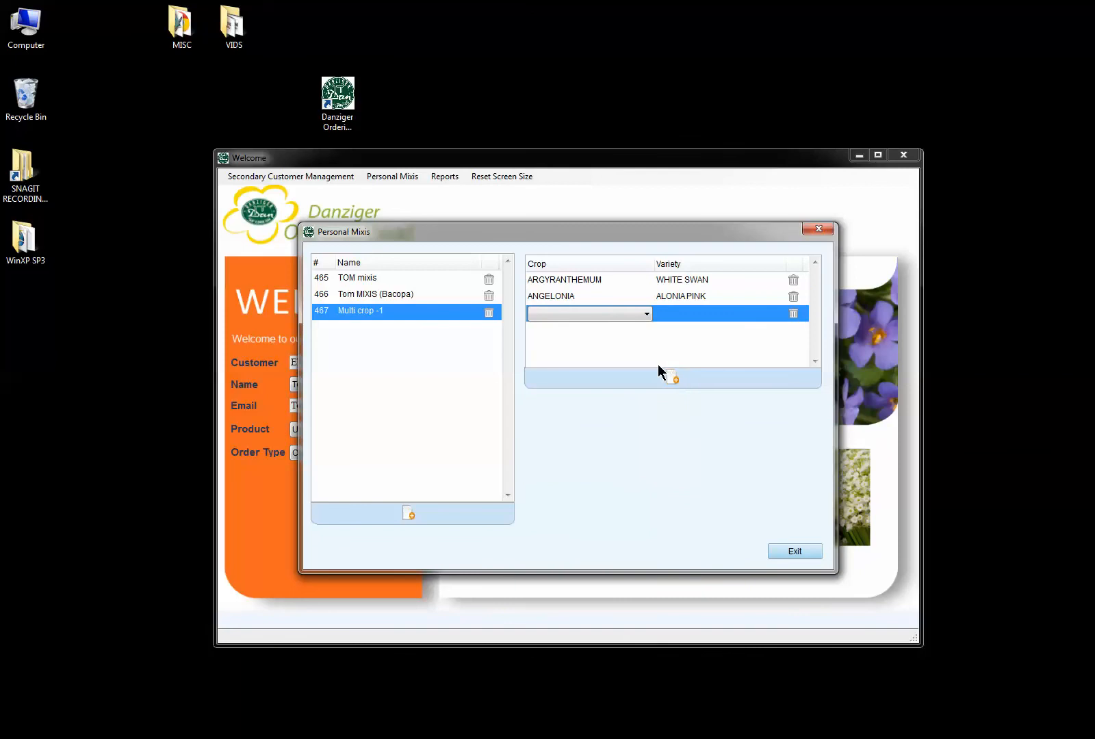
click(646, 315)
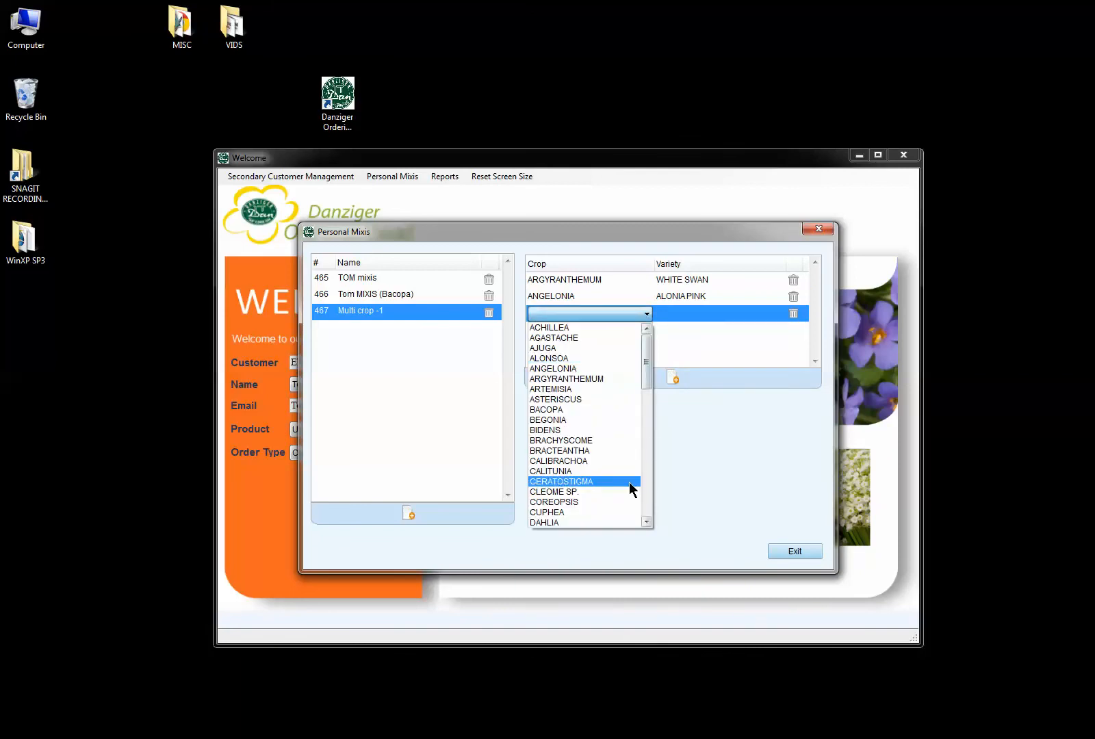
click(601, 473)
click(752, 313)
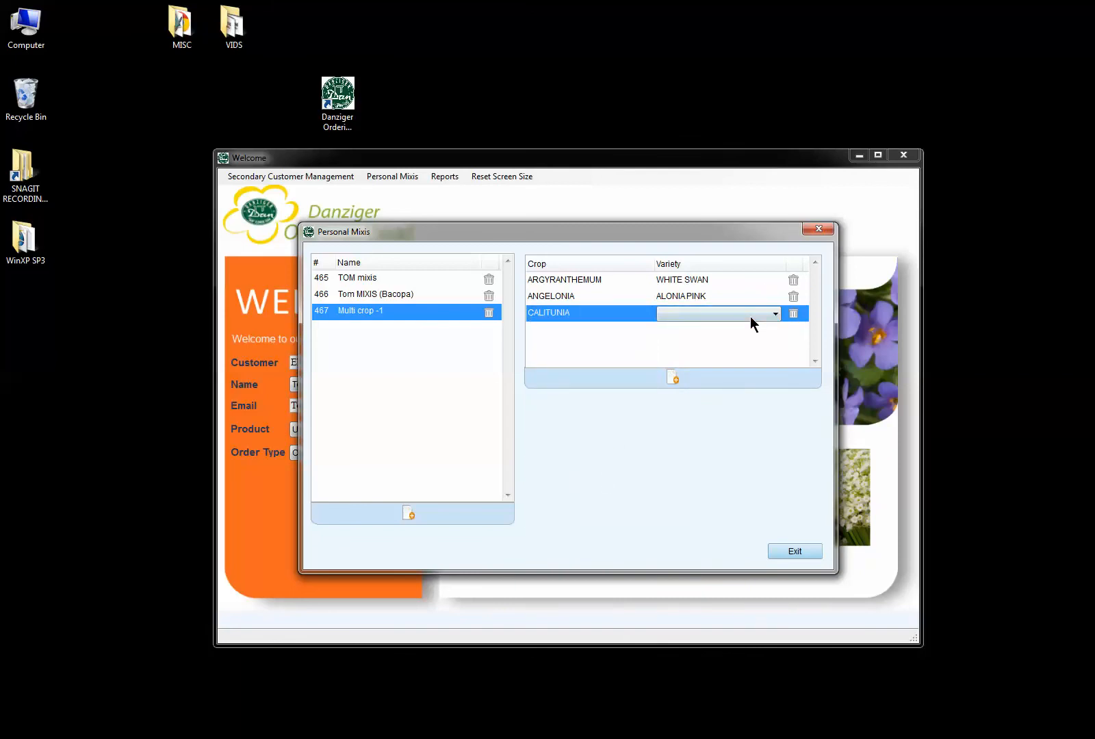
click(774, 315)
click(709, 337)
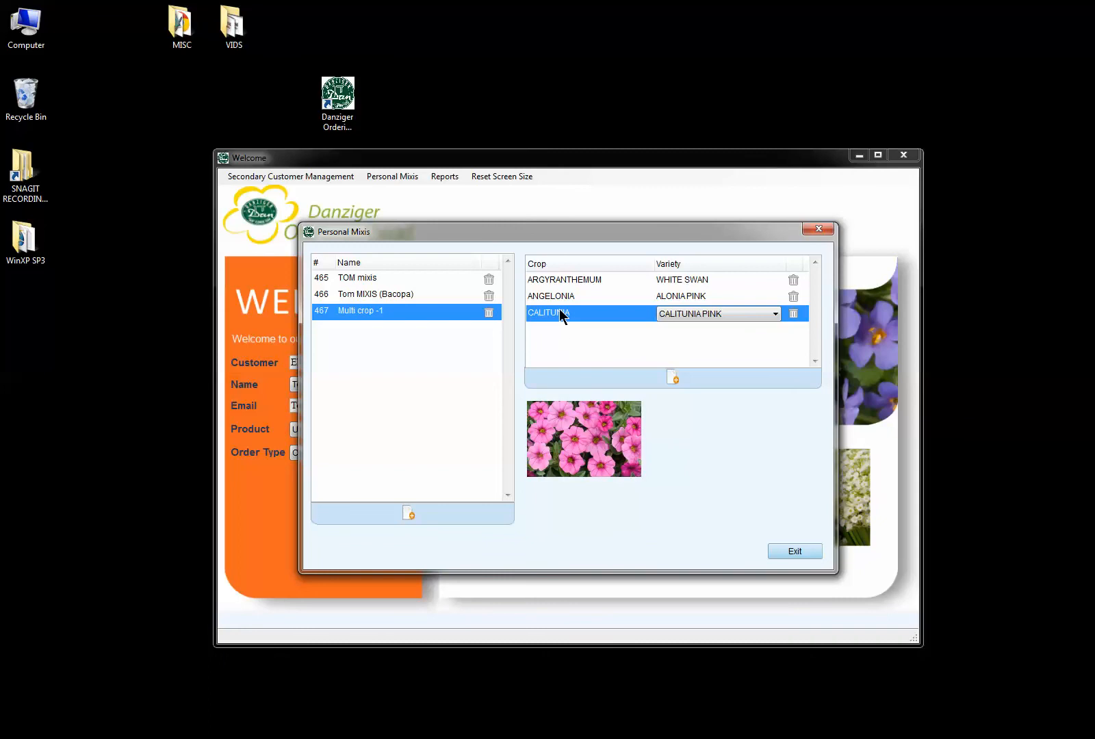
Step: Delete the ANGELONIA component from the Multi crop -1 mix and add crop COREOPSIS with variety SOLANNA GOLDEN HOOP
click(794, 298)
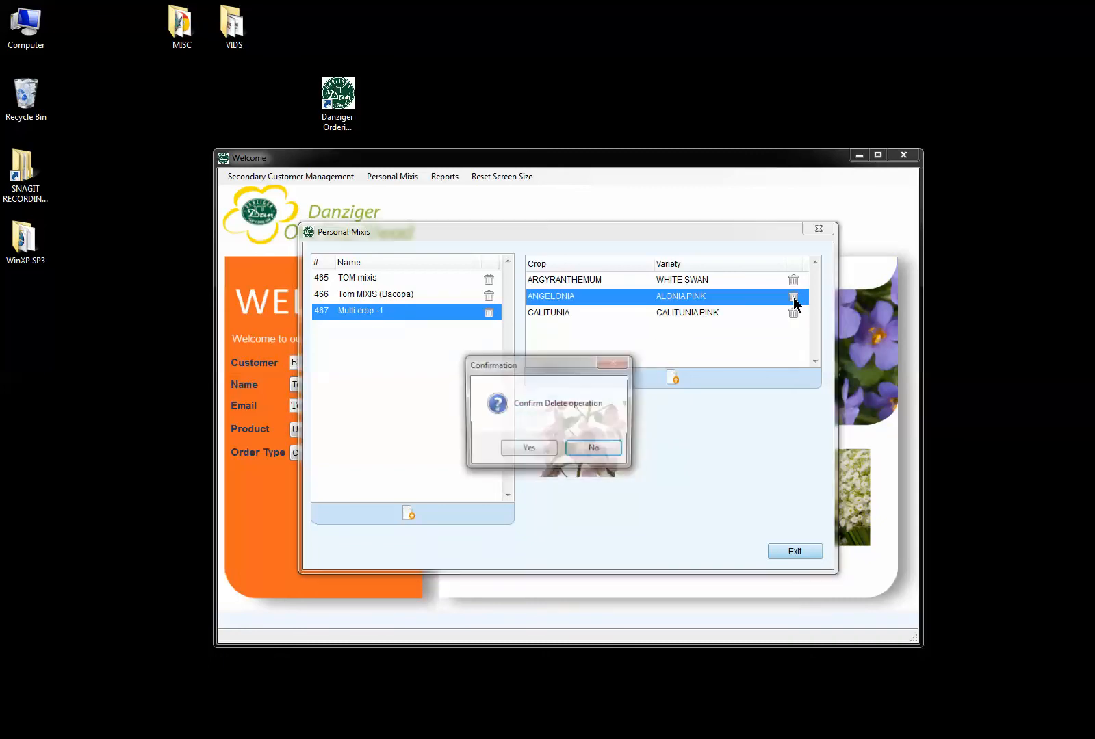
click(529, 450)
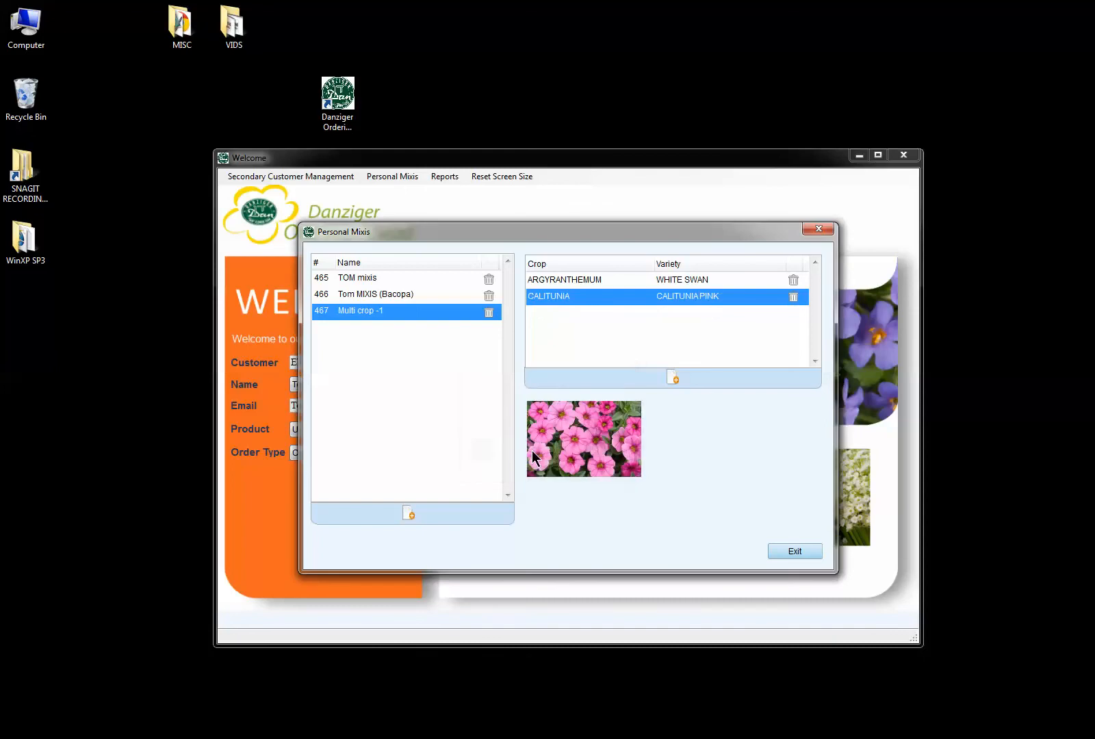
click(676, 376)
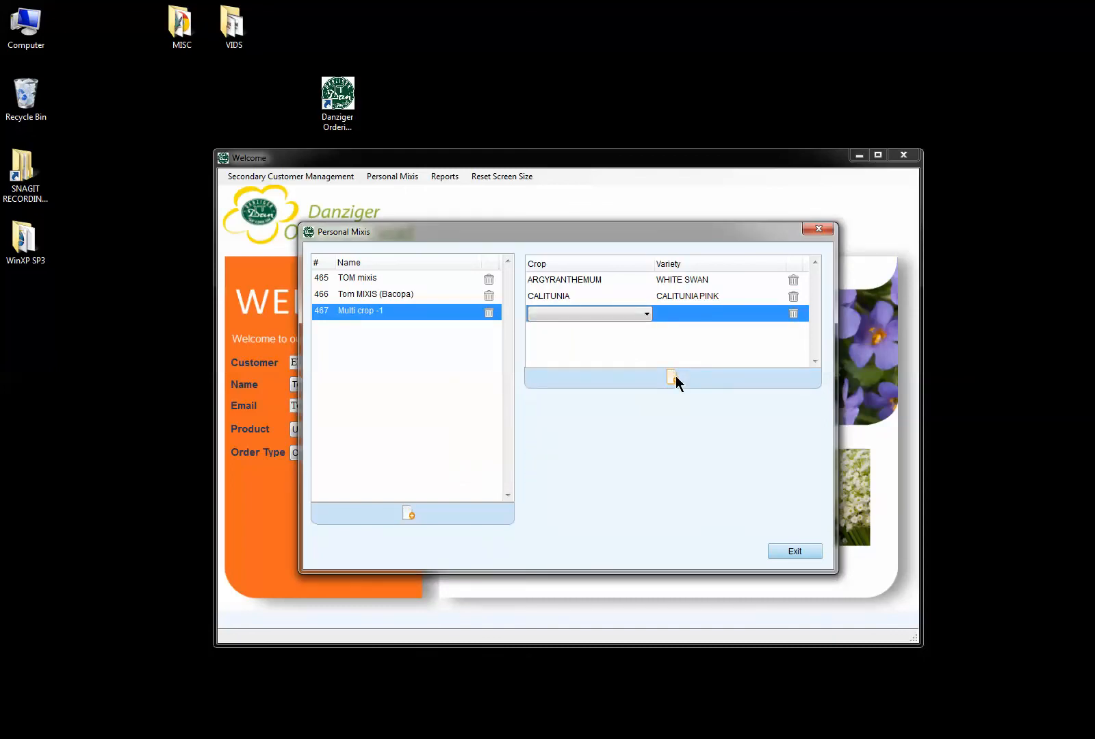
click(643, 314)
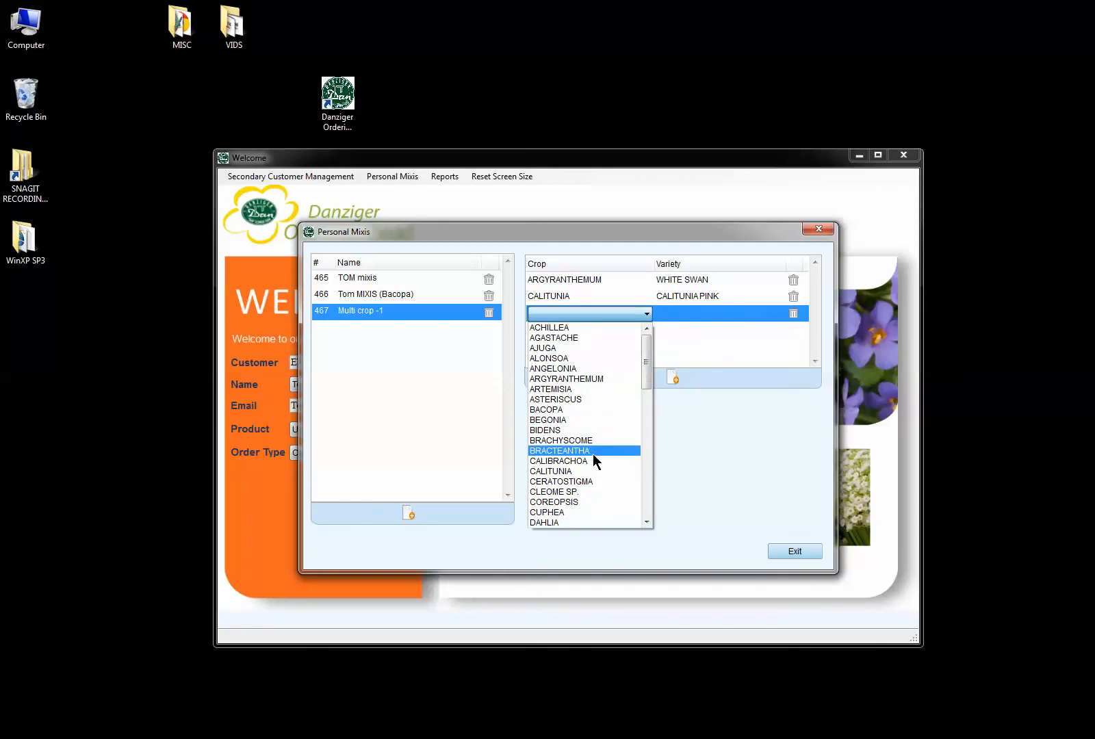
click(574, 502)
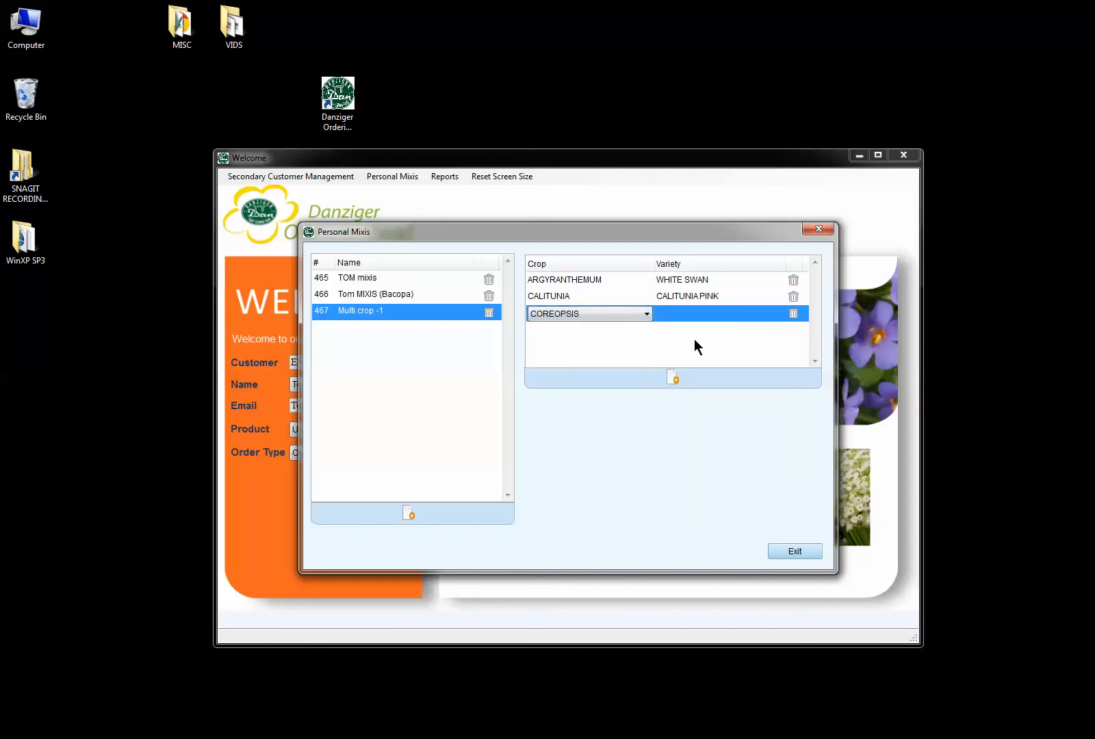
click(738, 314)
click(739, 315)
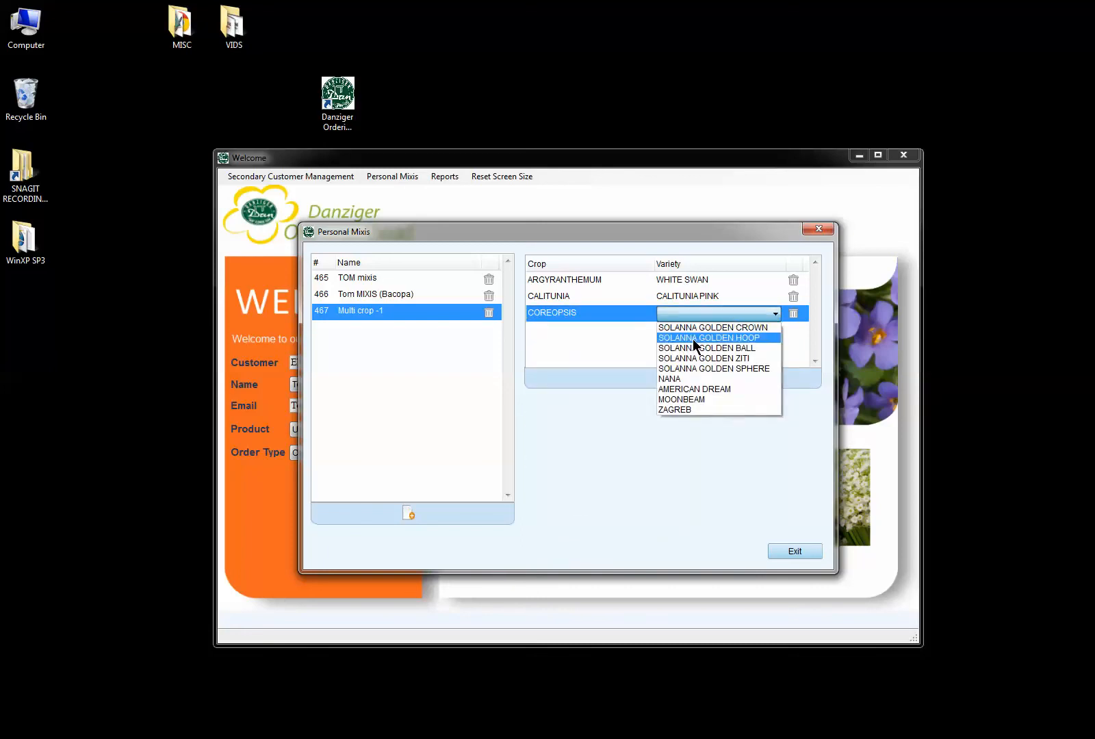
click(693, 339)
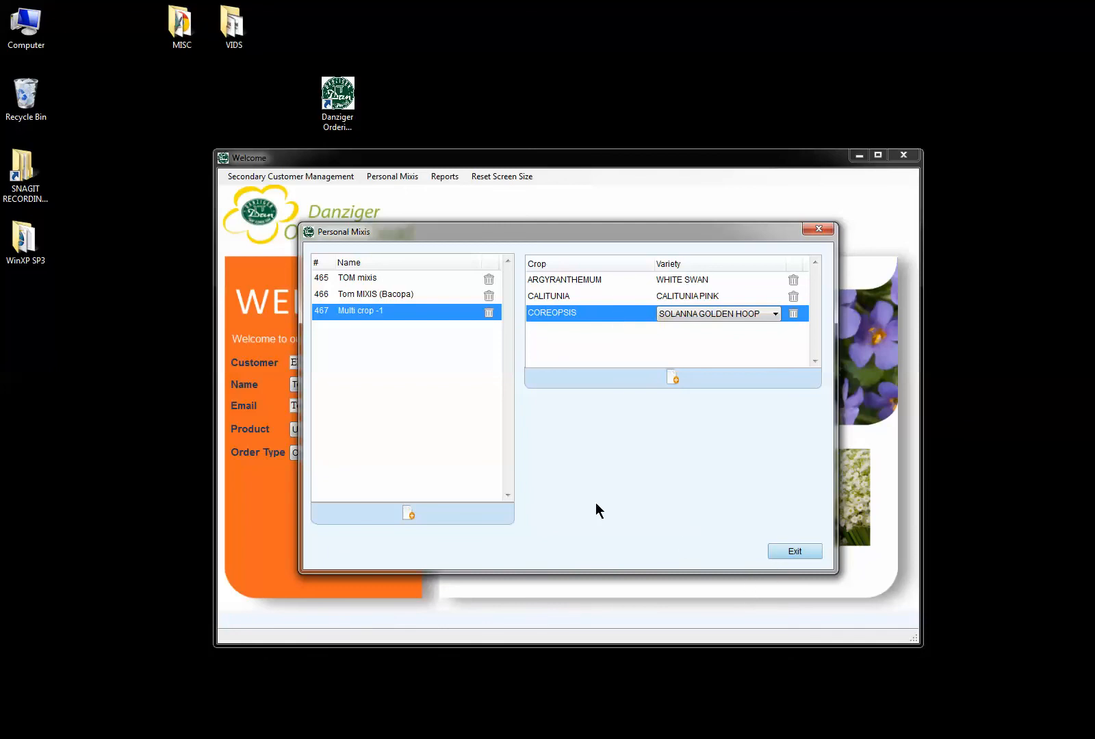
Step: Create a personal mix named Single crop - 1 from the BIDENS varieties YELLOW GLOW, YELLOW CROWN and YELLOW SUNSHINE
click(405, 515)
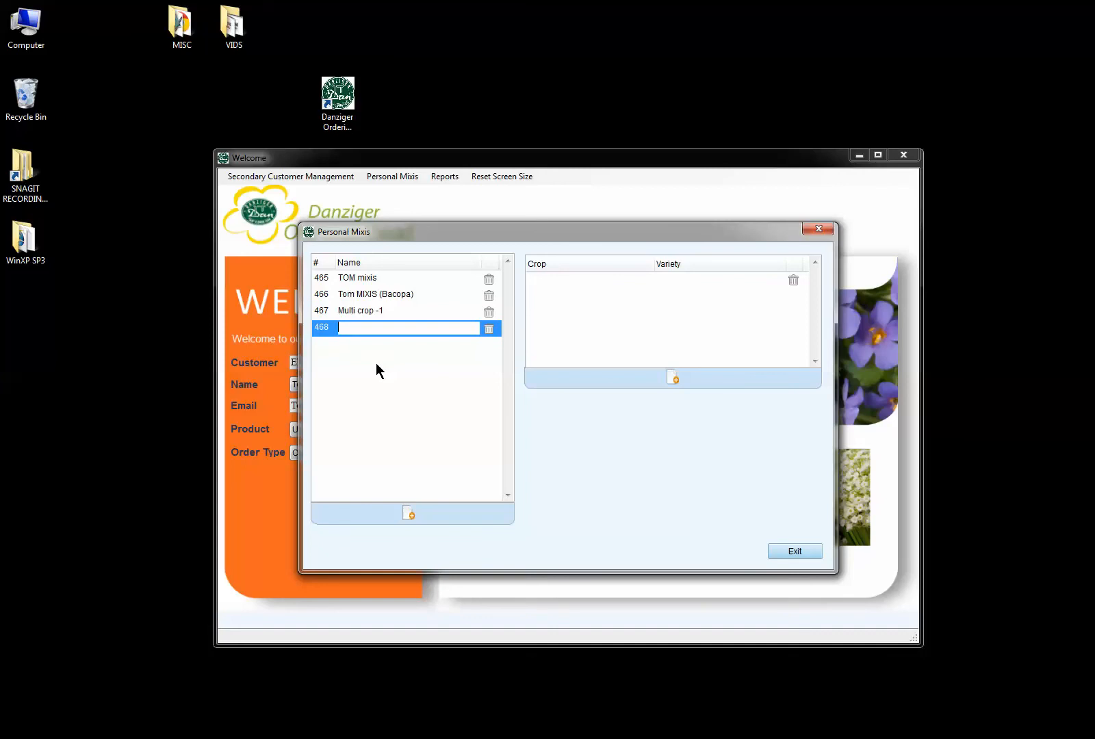
text(Single crop - 1)
click(671, 379)
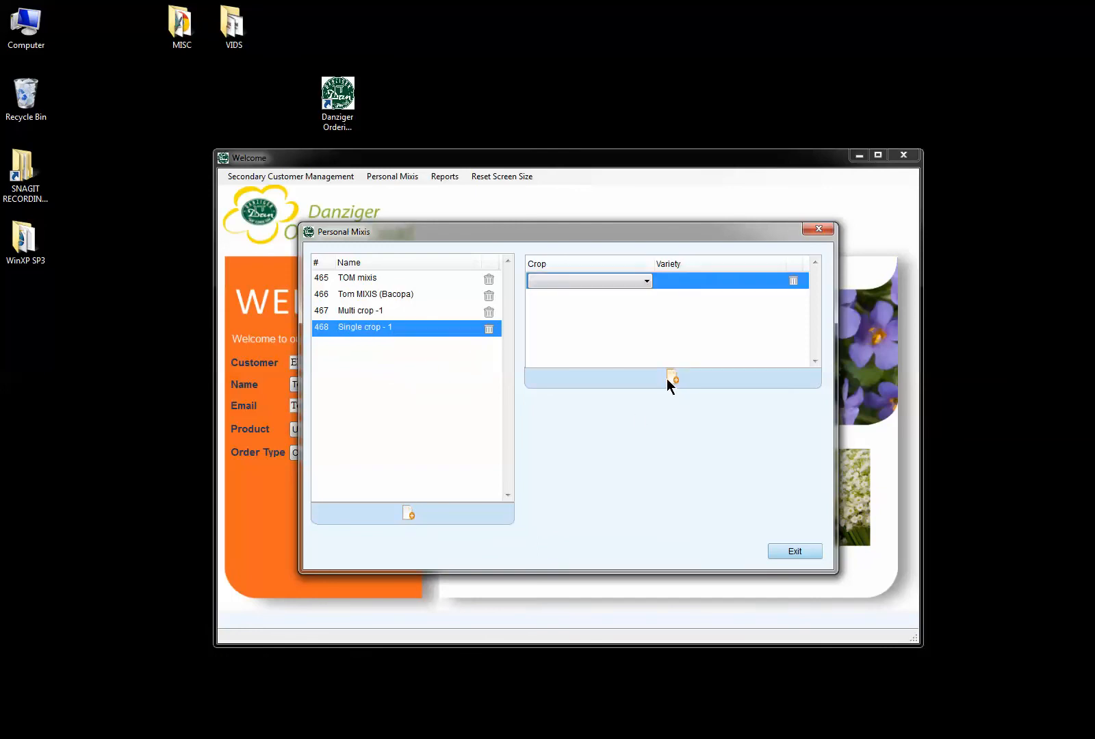
click(648, 282)
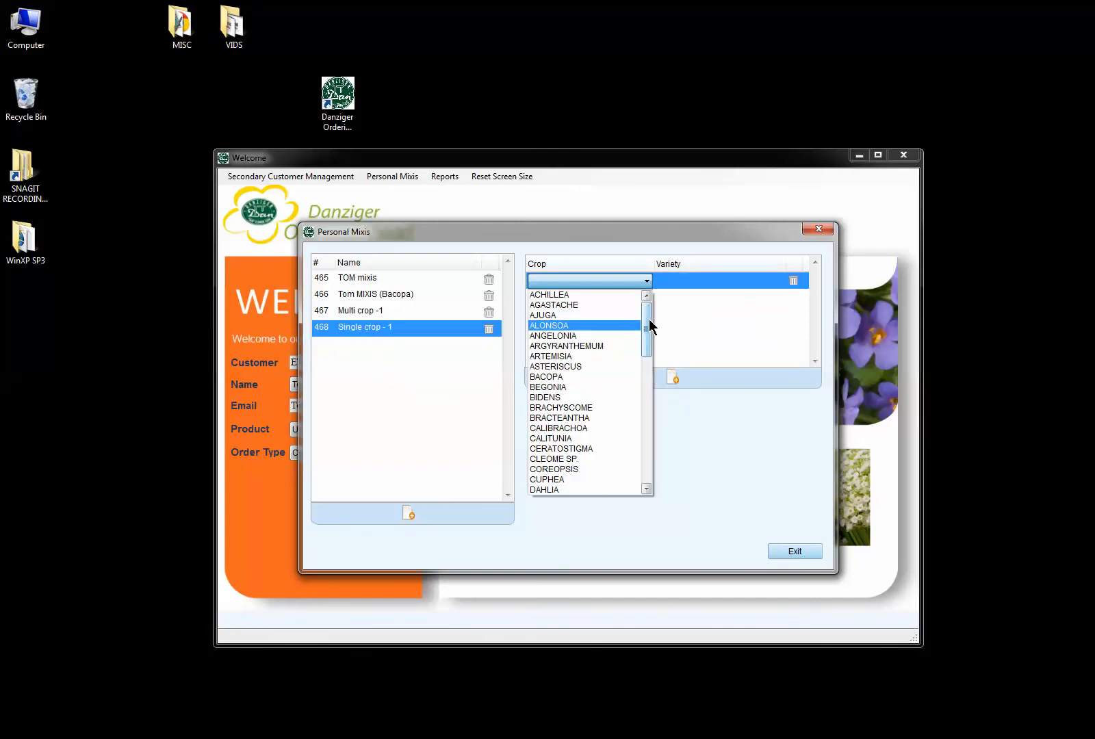
drag(649, 326, 647, 345)
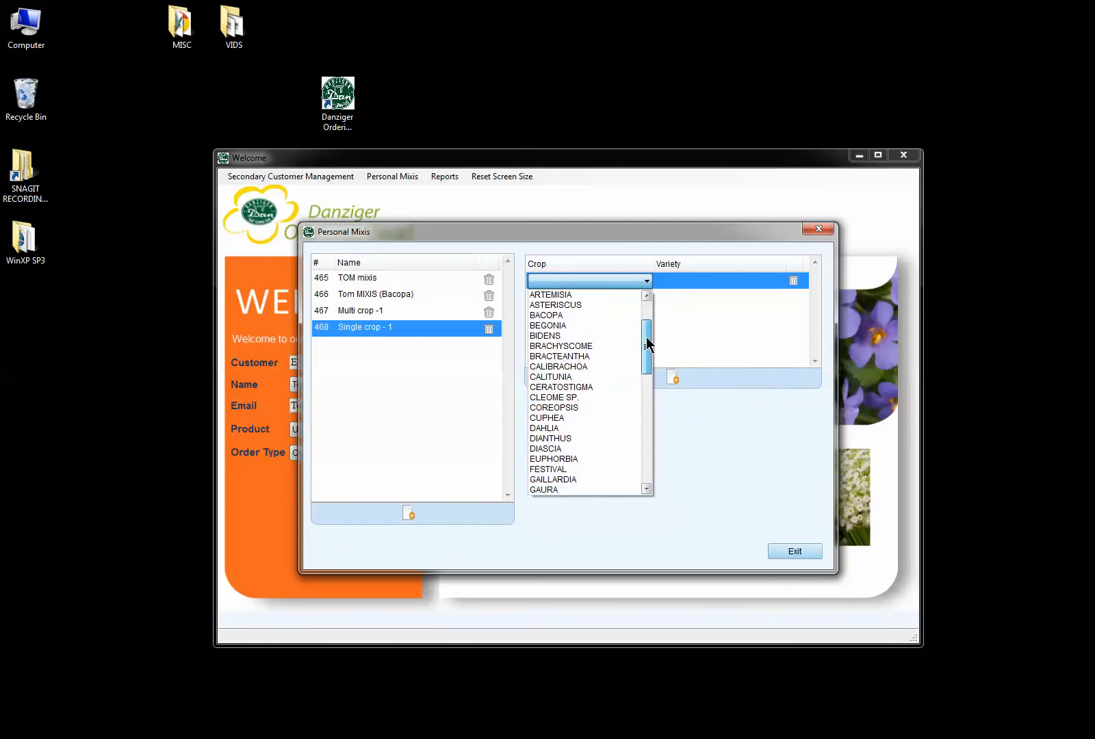
click(561, 337)
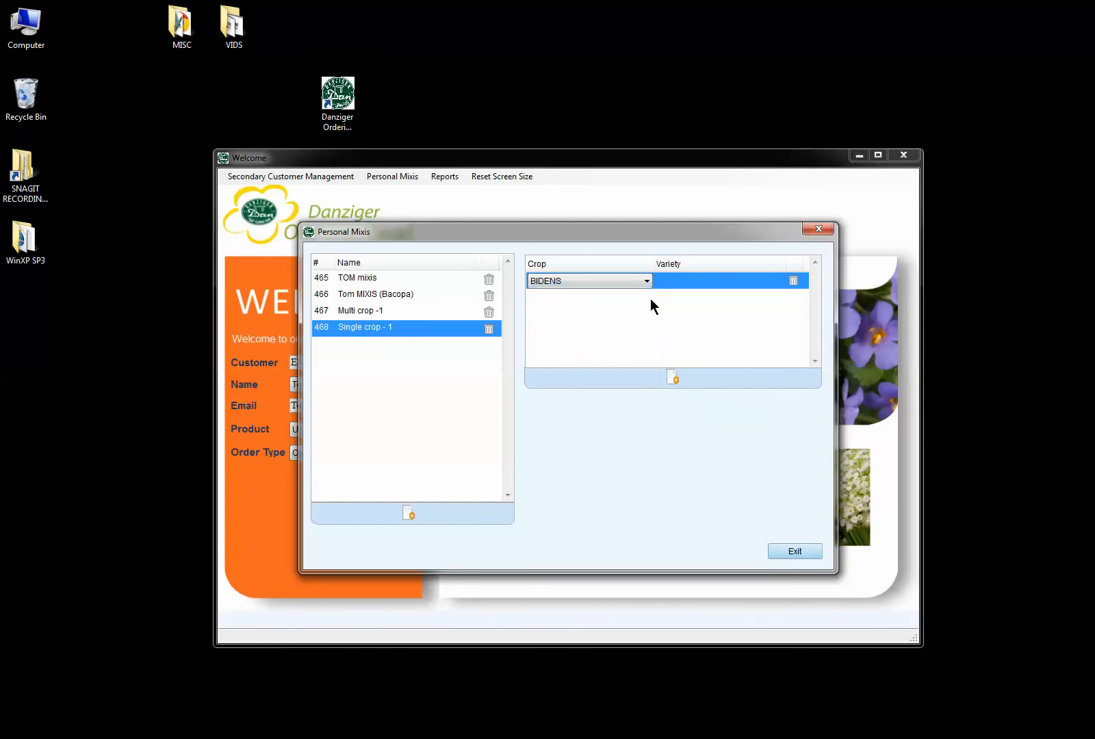
click(691, 282)
click(692, 283)
click(686, 295)
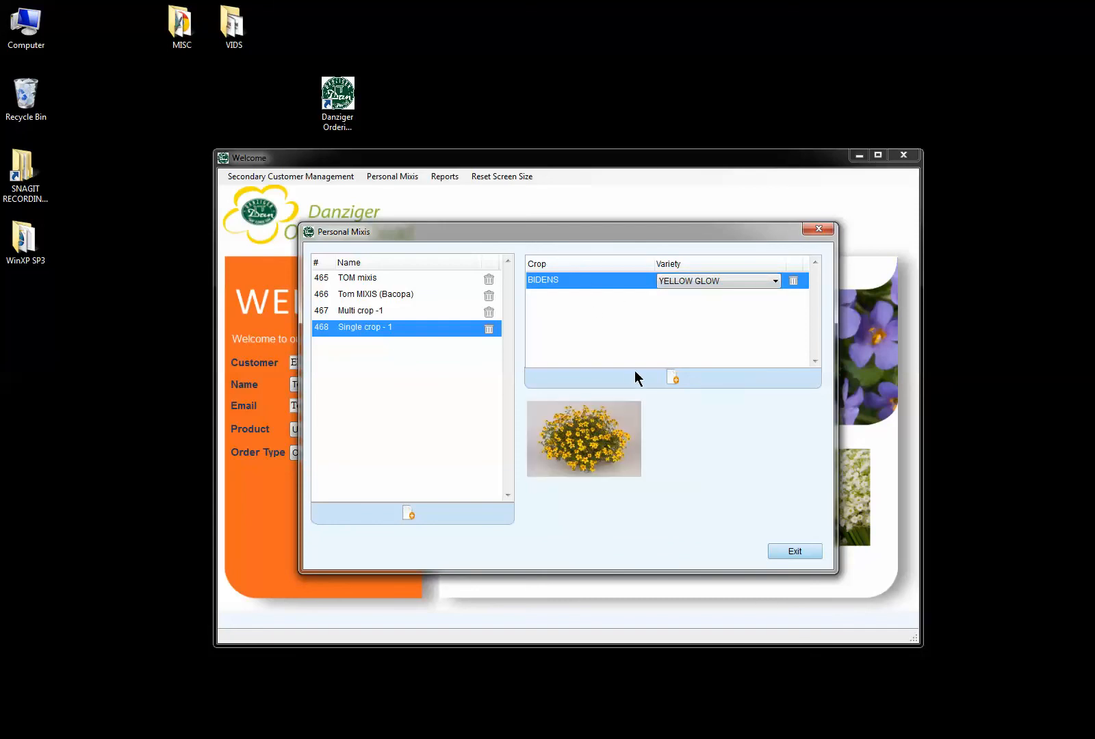
click(673, 377)
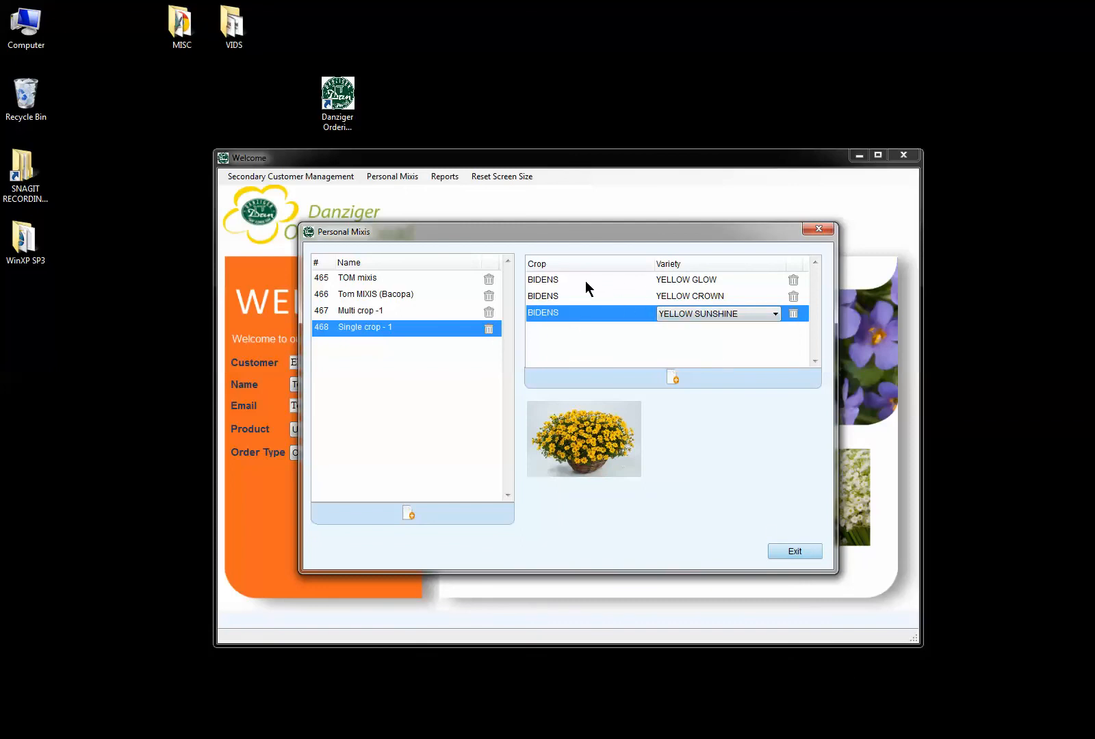
click(794, 554)
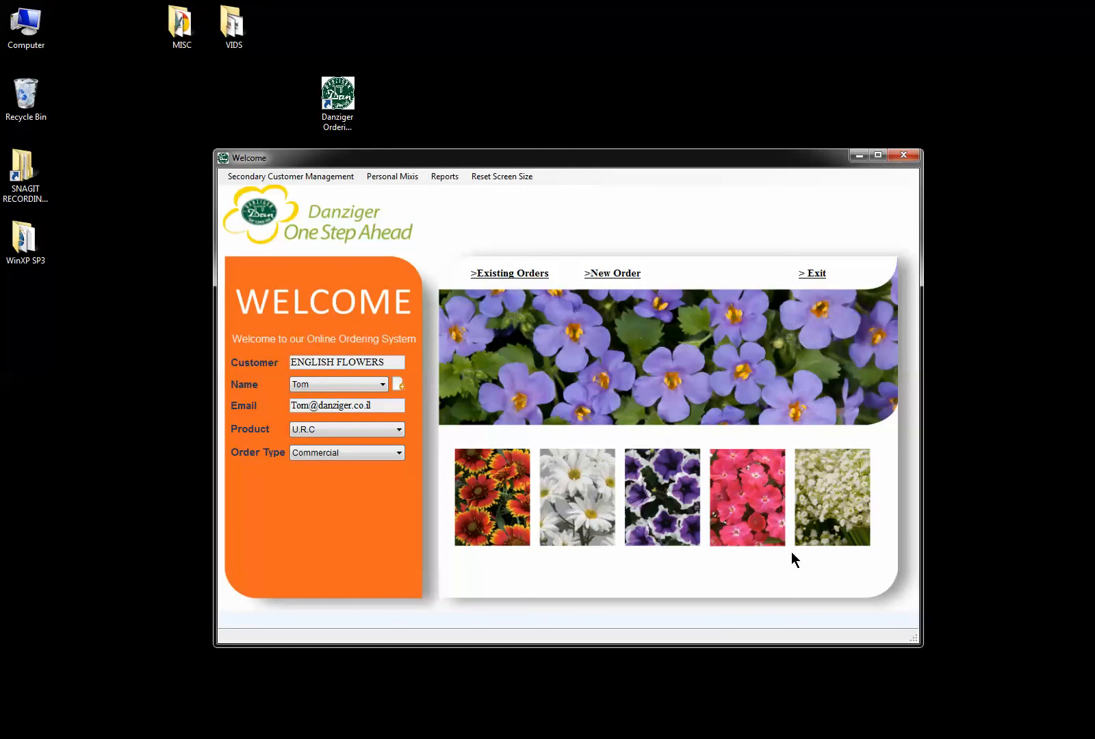
Step: Start a new commercial U.R.C order and search its varieties list for mixis
click(616, 275)
click(611, 282)
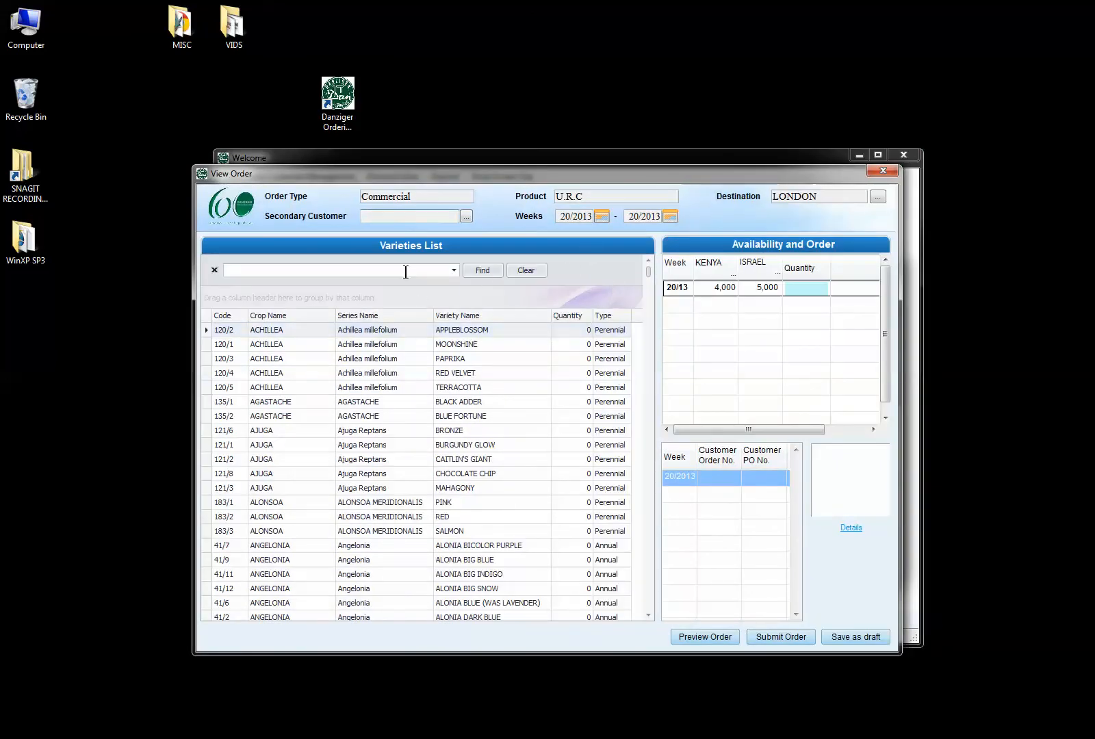
click(295, 270)
text(mixis)
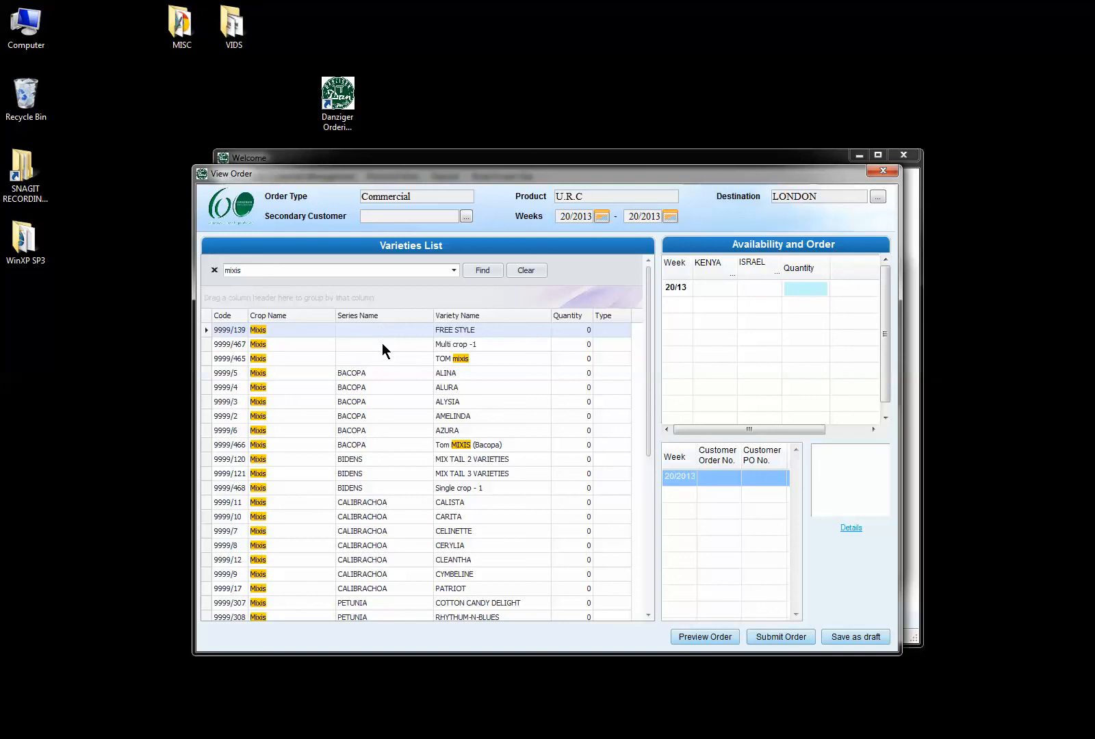
Step: Examine the crops, varieties and pictures contained in the FREE STYLE mix
click(449, 331)
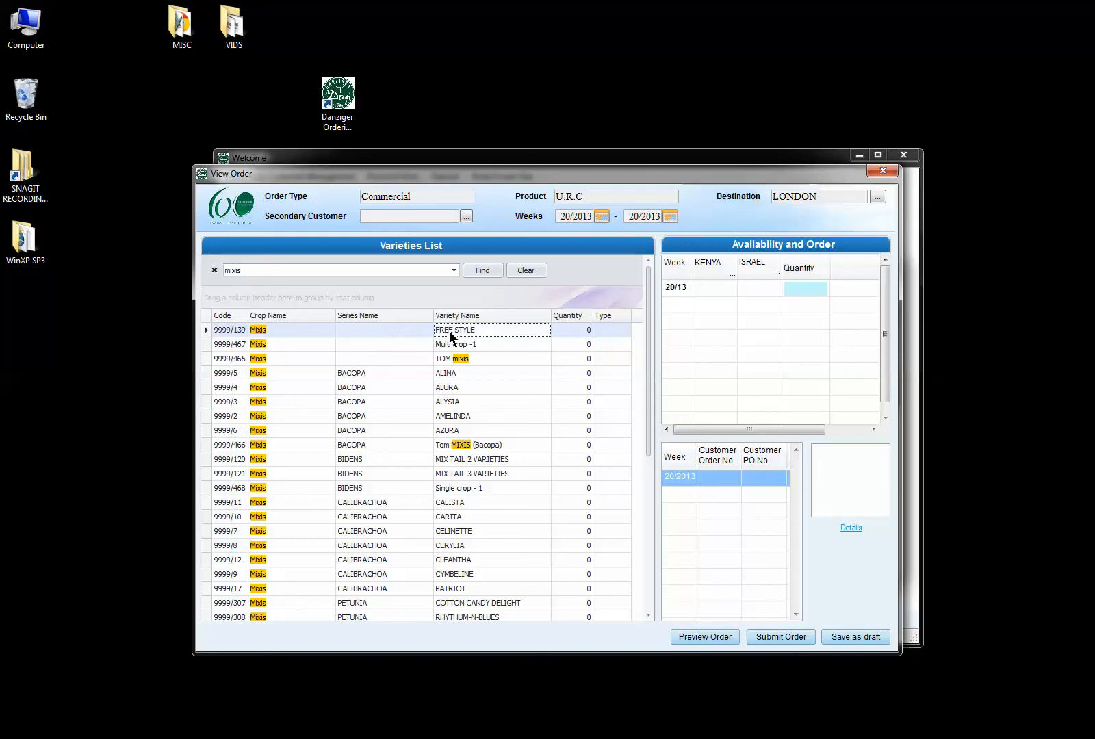
click(306, 334)
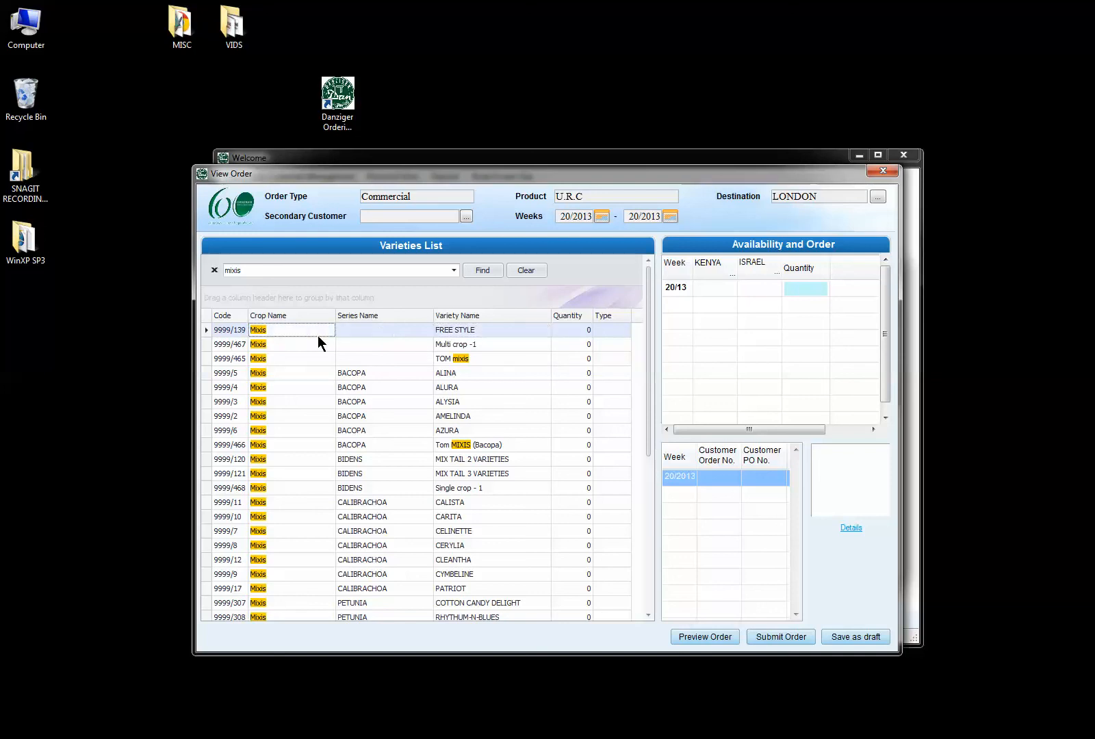
click(850, 528)
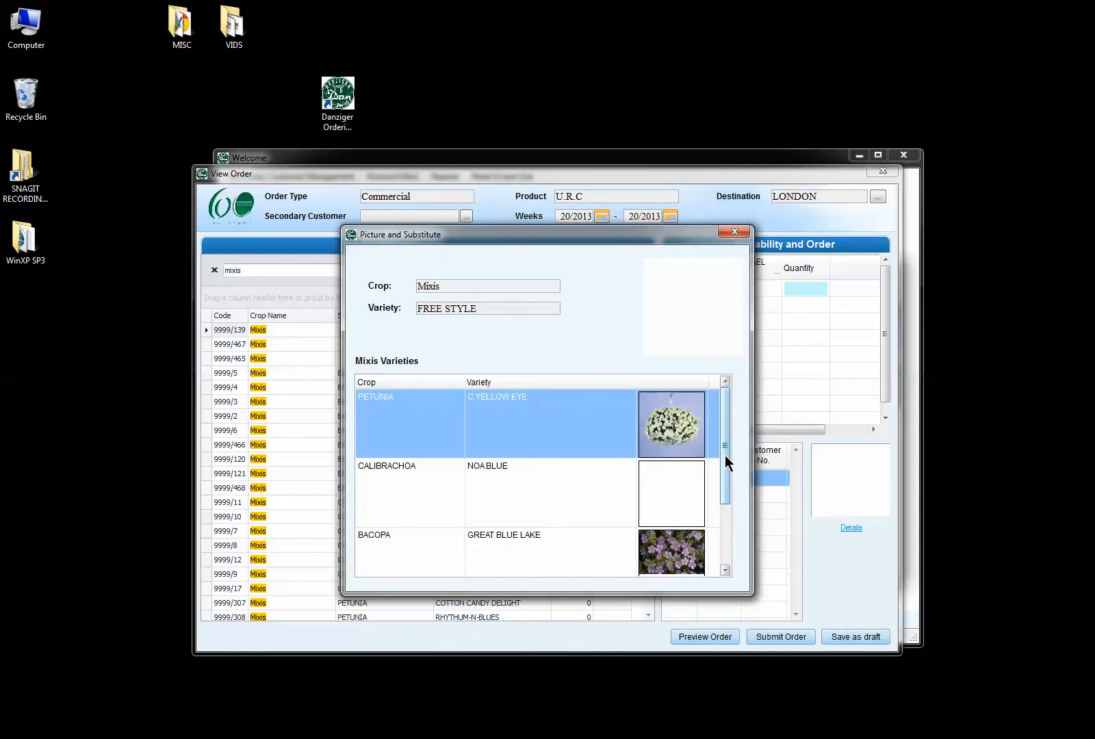
mouse_move(725, 462)
mouse_down()
mouse_move(725, 493)
mouse_move(724, 481)
mouse_up()
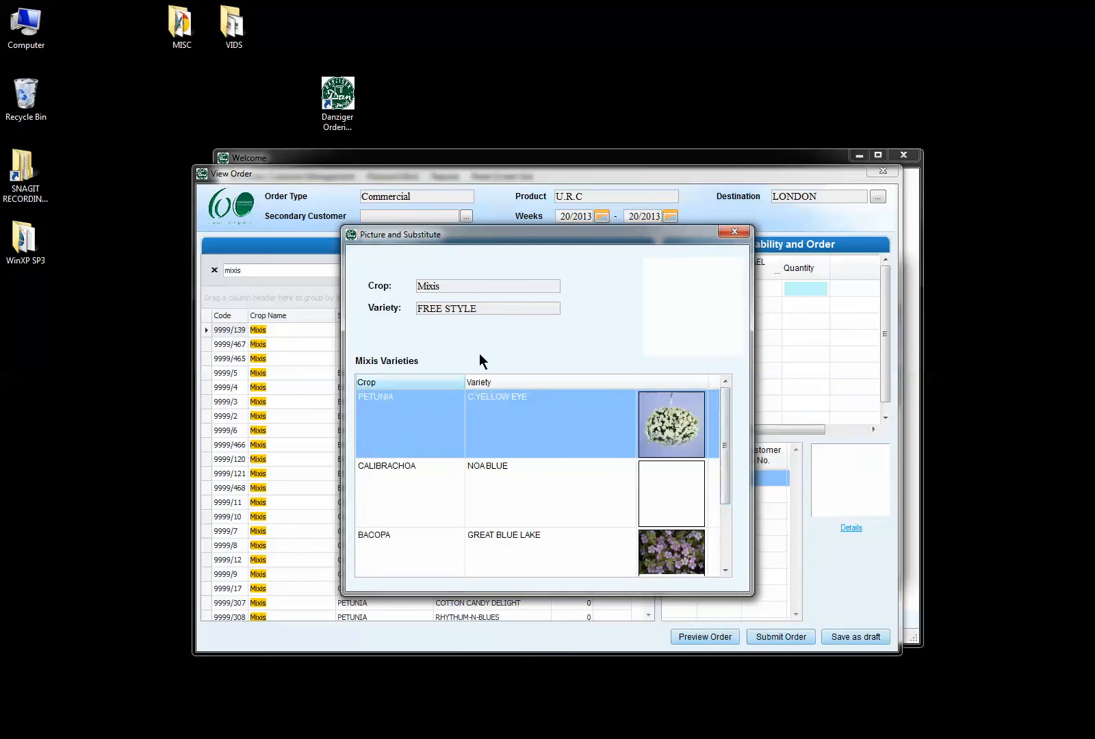
click(728, 233)
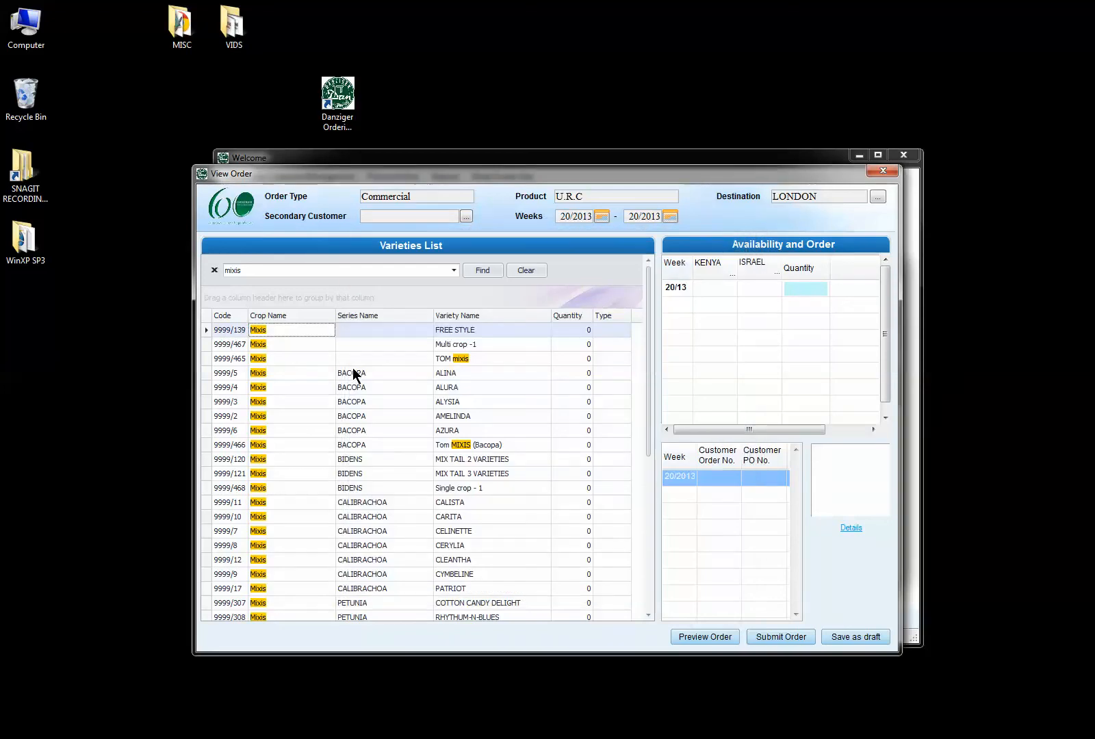
Step: Examine the component varieties and pictures of the personal mixes Multi crop -1 and Single crop - 1
click(382, 358)
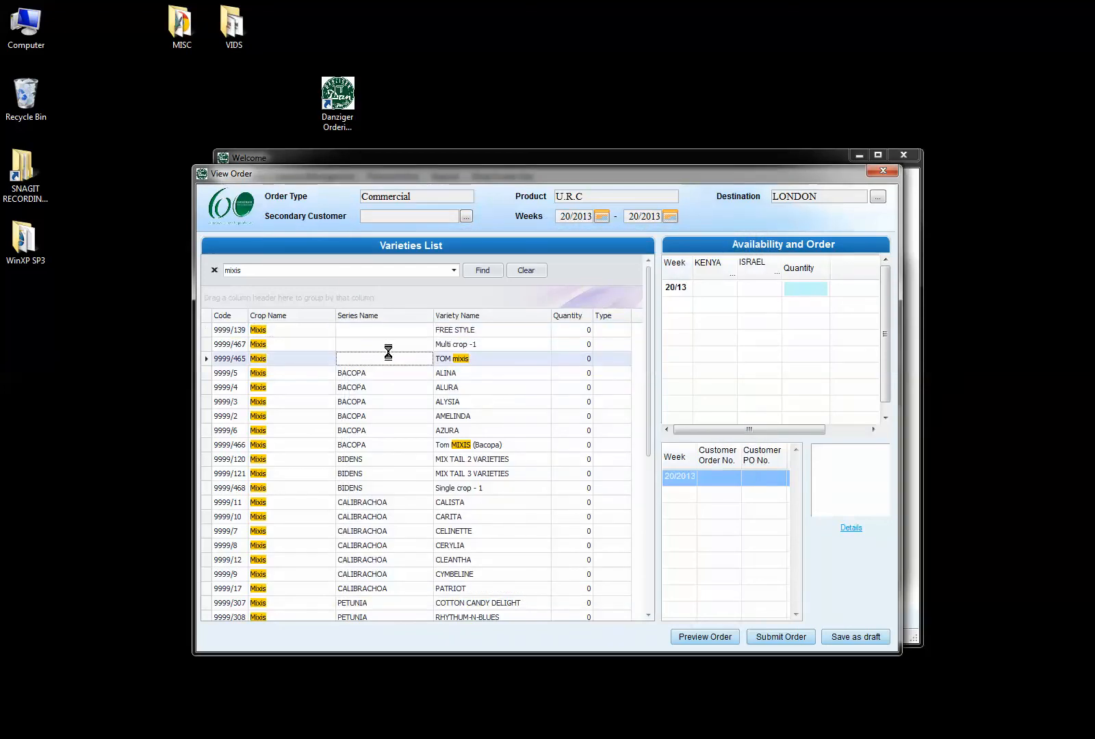
click(395, 346)
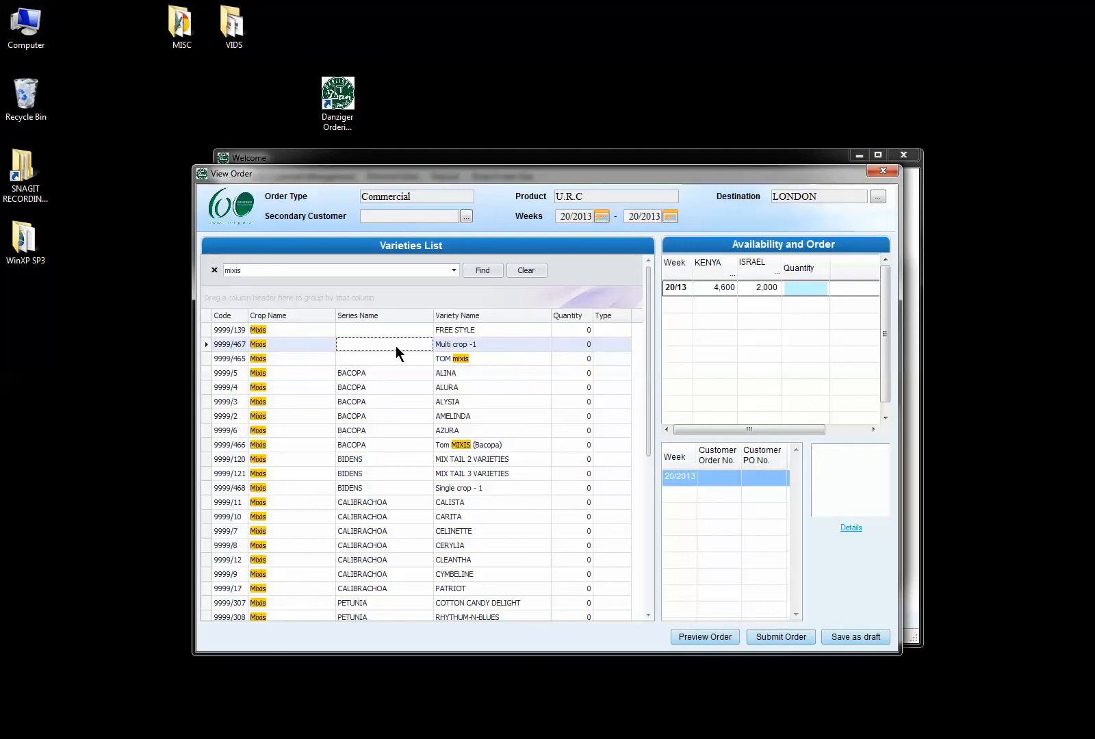
click(846, 525)
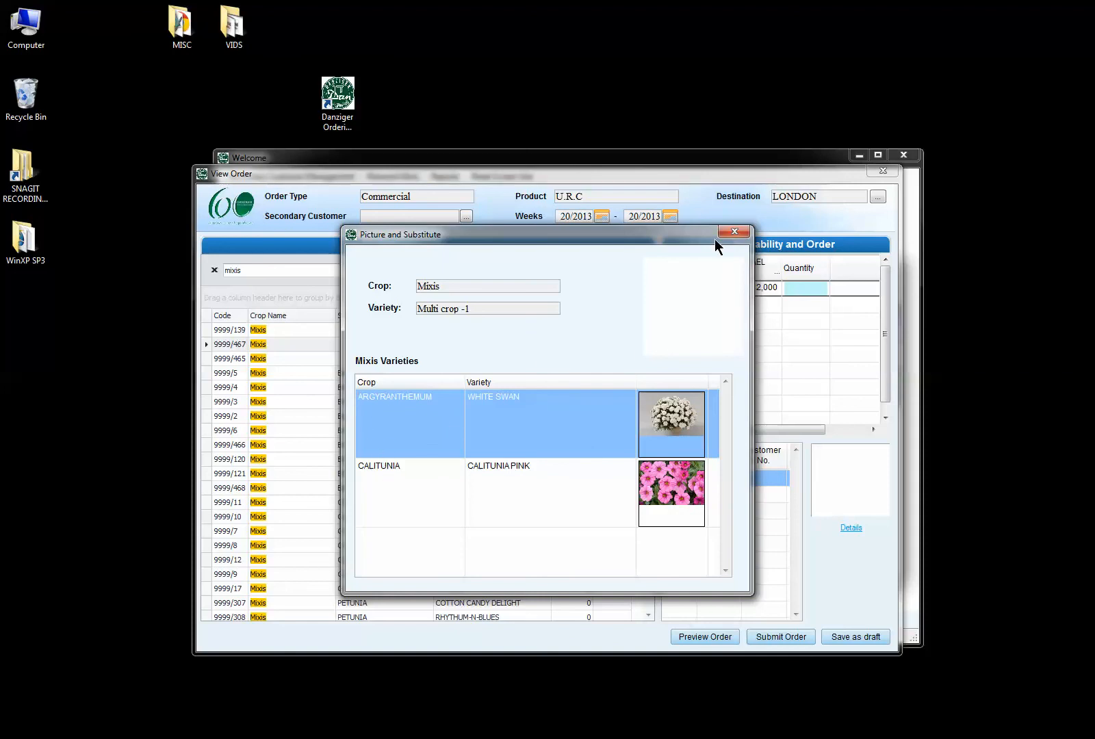
click(733, 233)
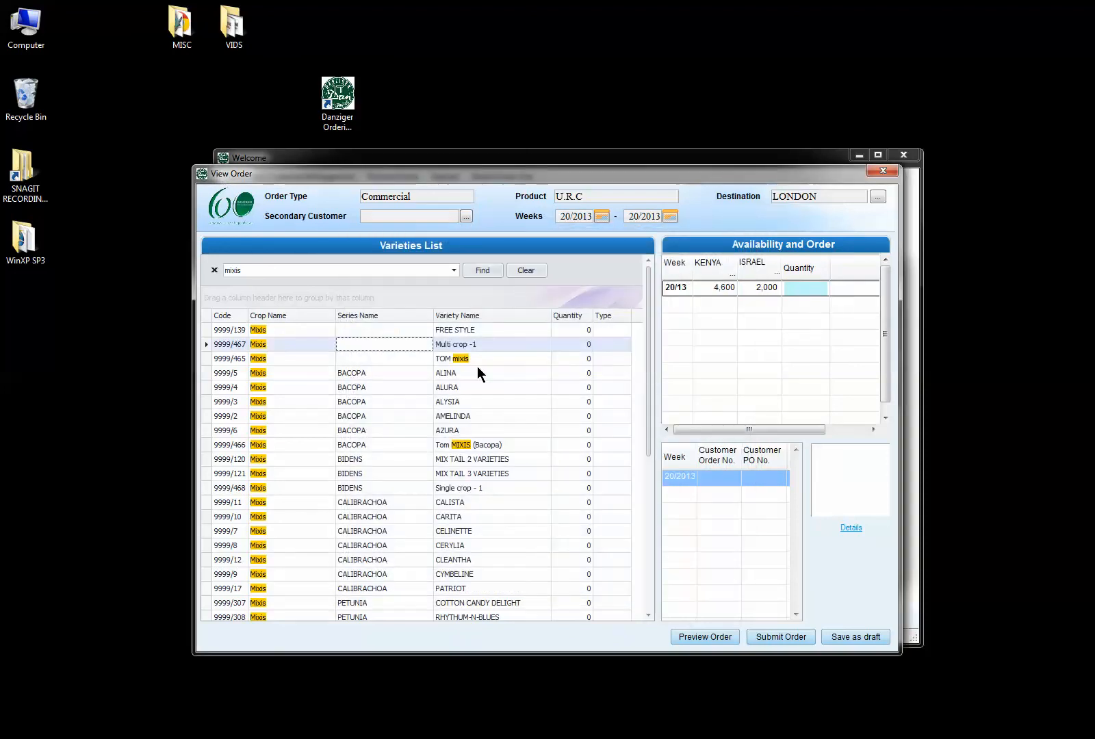
click(356, 486)
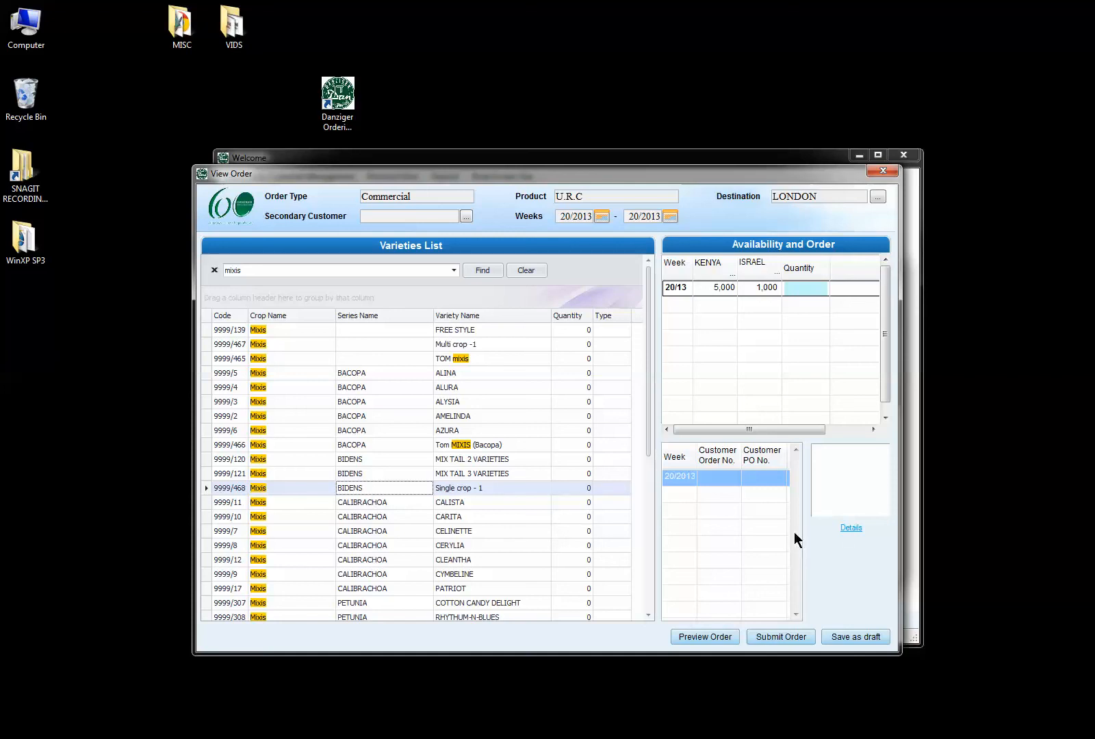
click(847, 531)
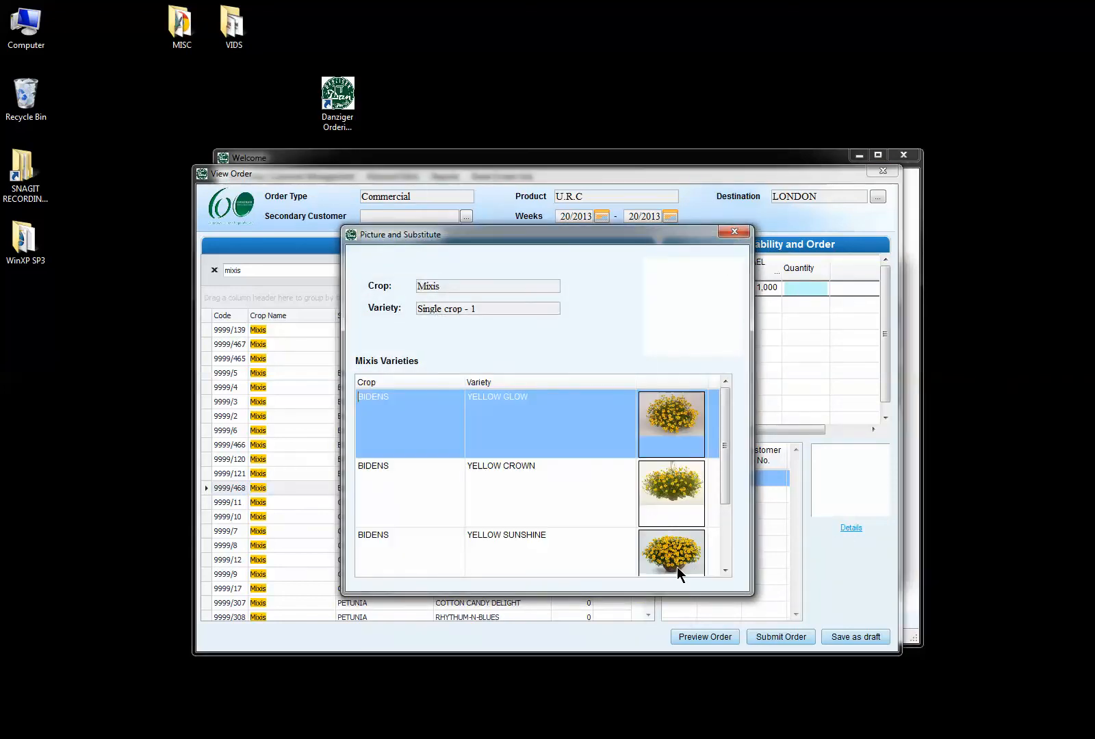
click(733, 232)
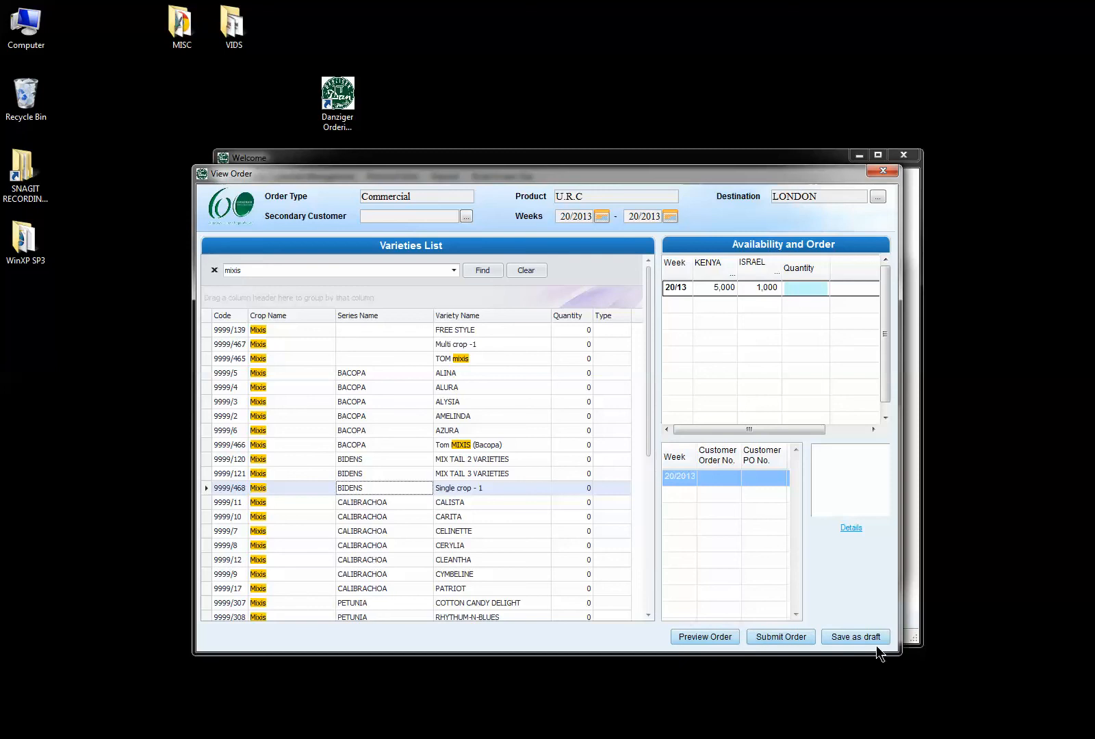
Step: Set the order's starting week to 40/2013 by choosing September 29, 2013
click(598, 215)
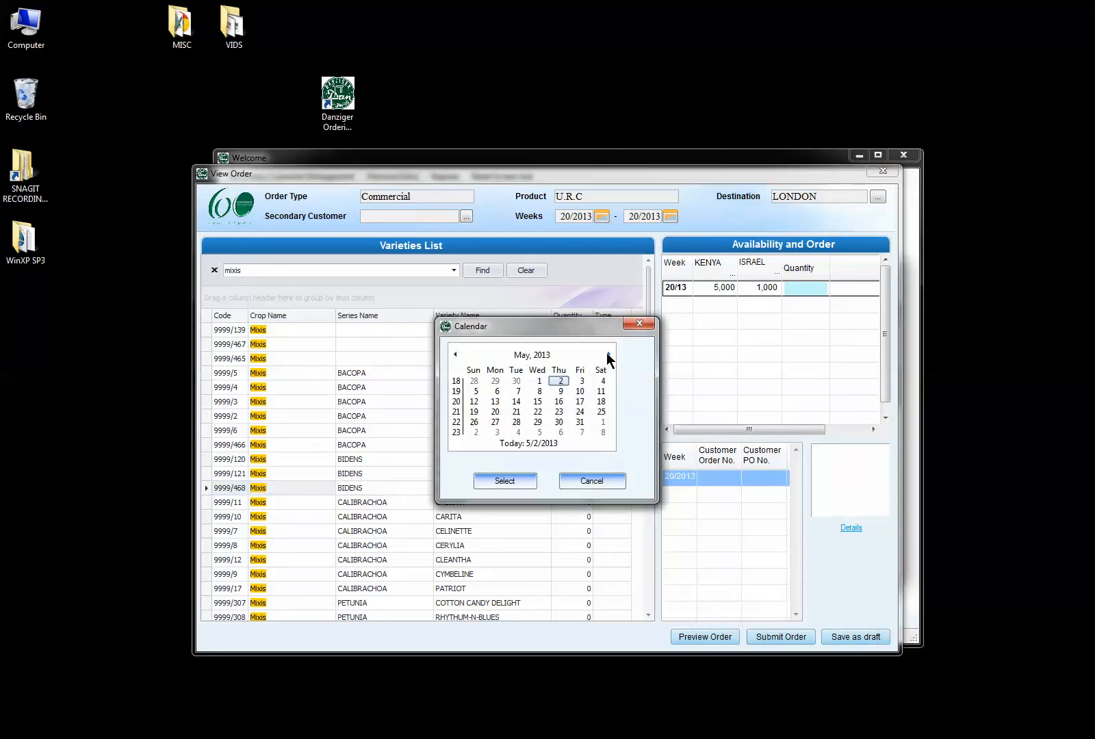
click(608, 354)
click(608, 354)
click(607, 354)
click(607, 354)
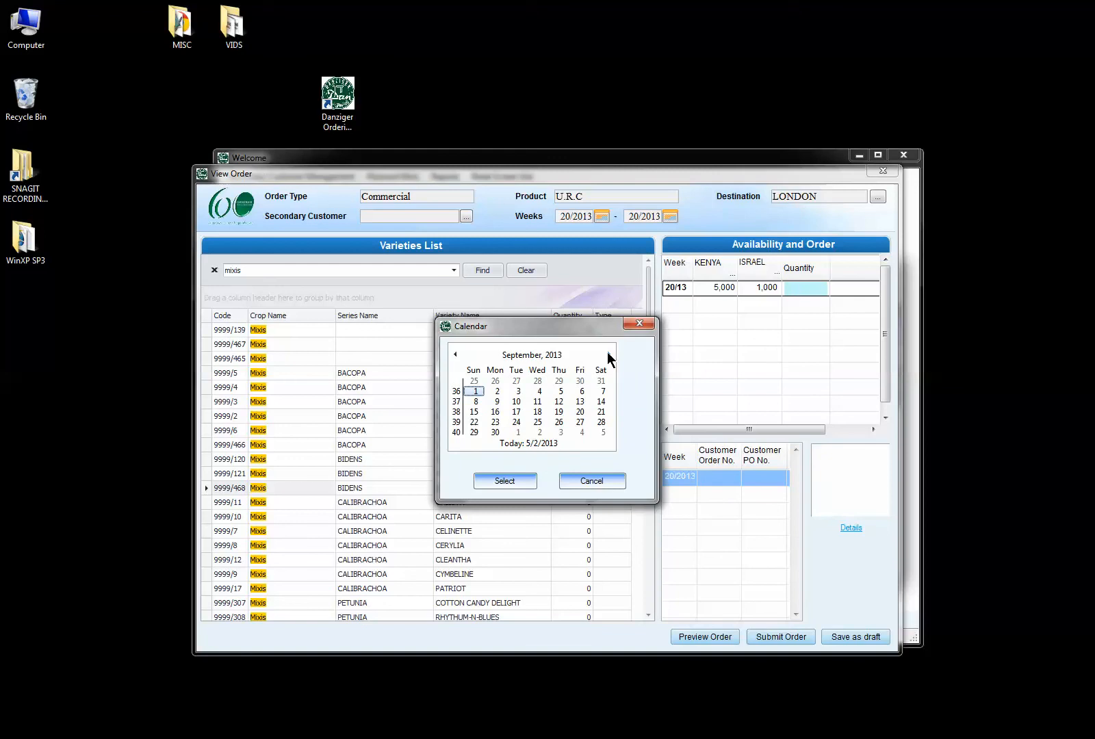
click(472, 433)
click(511, 481)
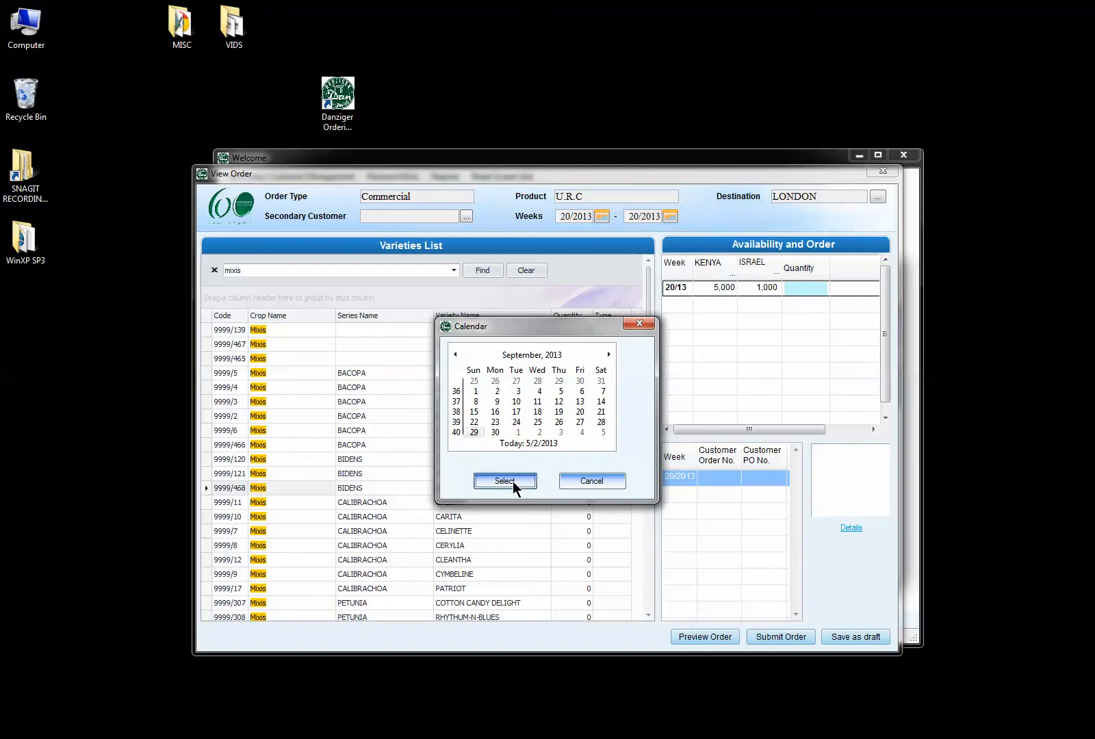
Step: Set the order's ending week to 42/2013 by choosing October 13, 2013
click(671, 217)
click(609, 355)
click(608, 354)
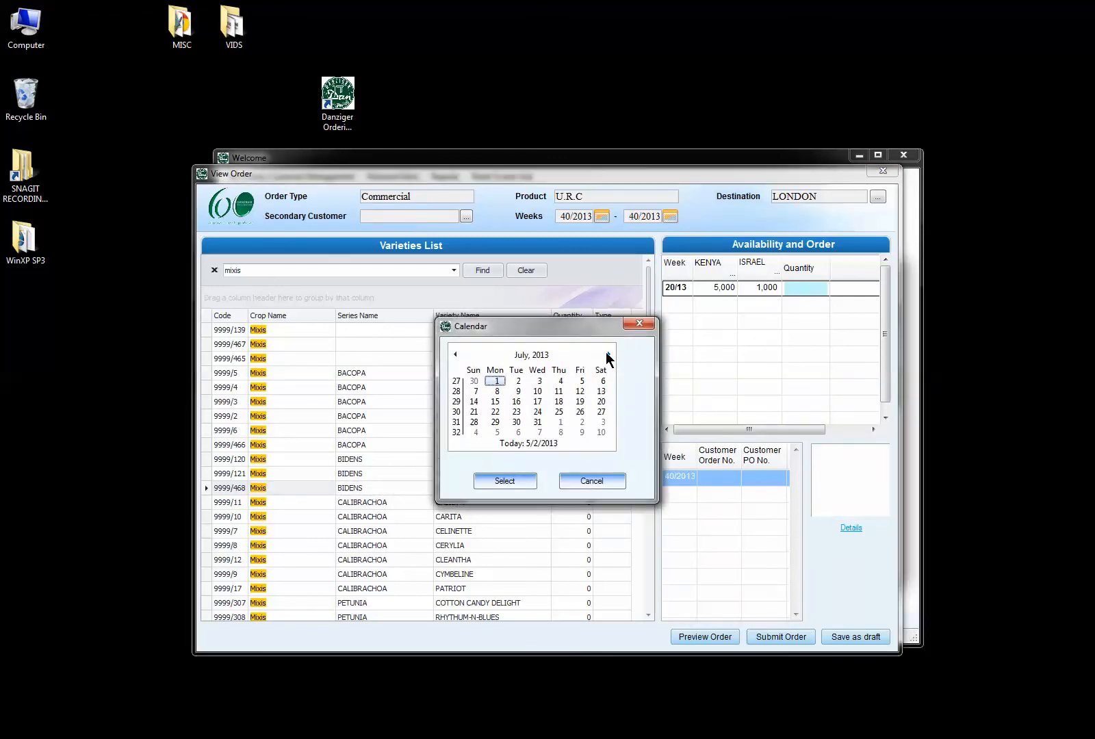
click(609, 354)
click(608, 353)
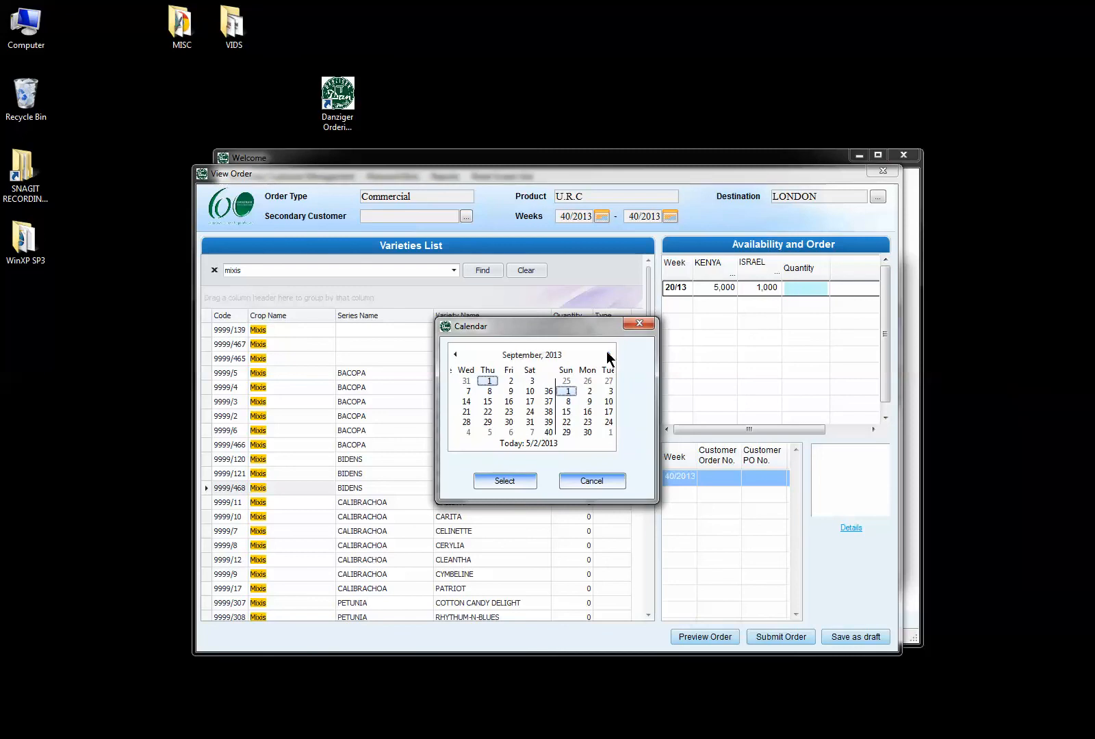
click(609, 354)
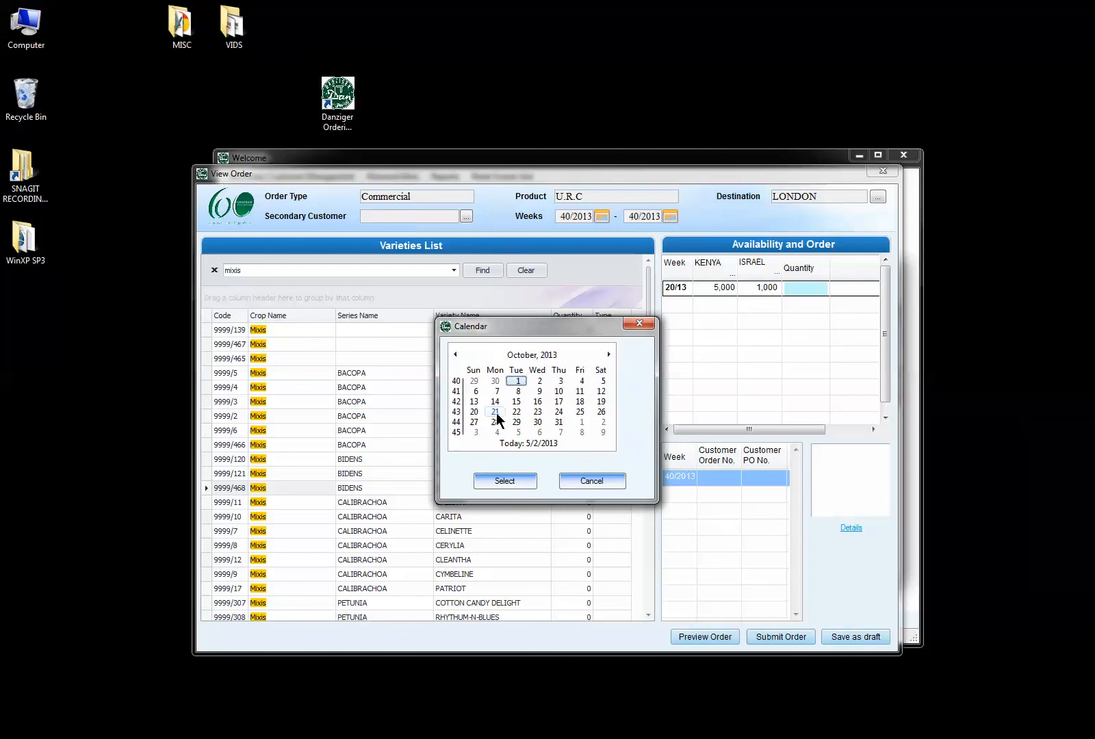
click(476, 402)
click(531, 481)
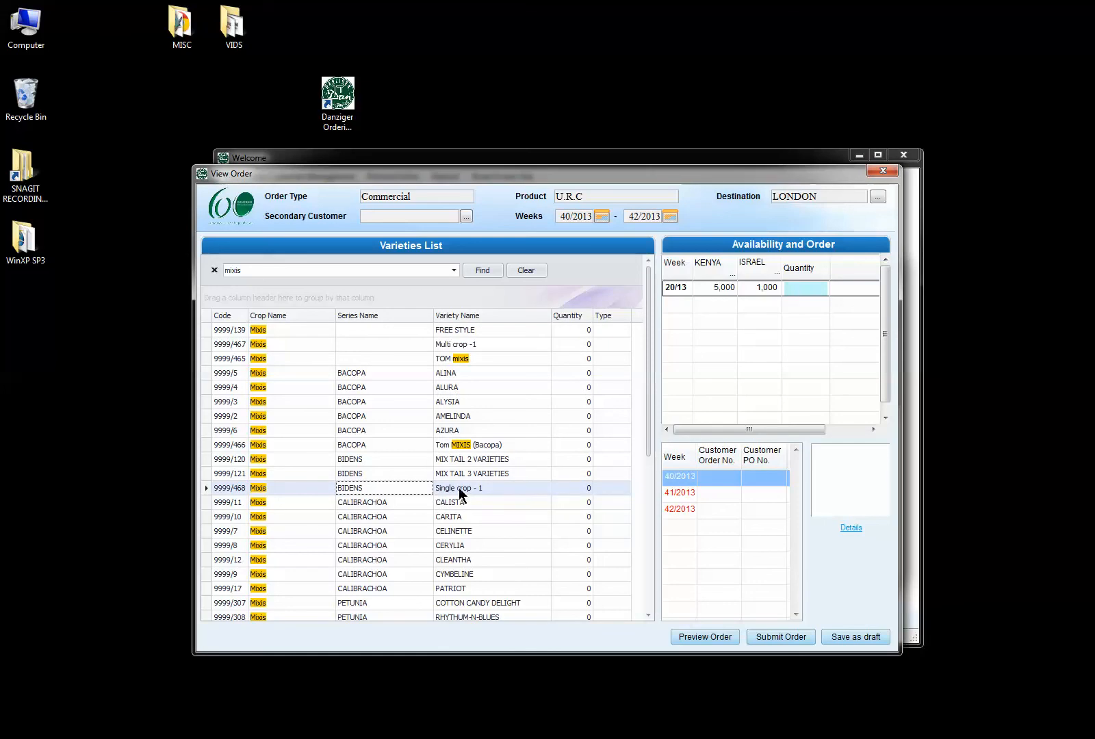
Step: Enter a quantity of 200 for Single crop - 1 in week 20/13 and for Multi crop -1 in weeks 40/13, 41/13 and 42/13
click(798, 288)
text(200)
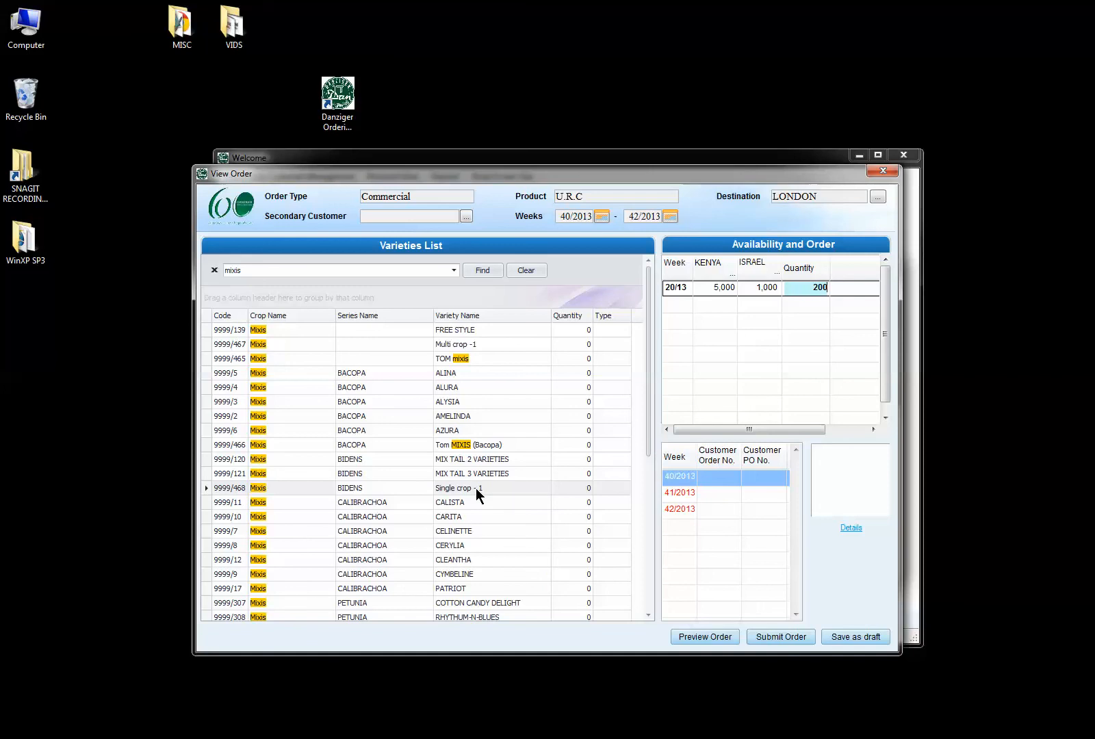
click(455, 345)
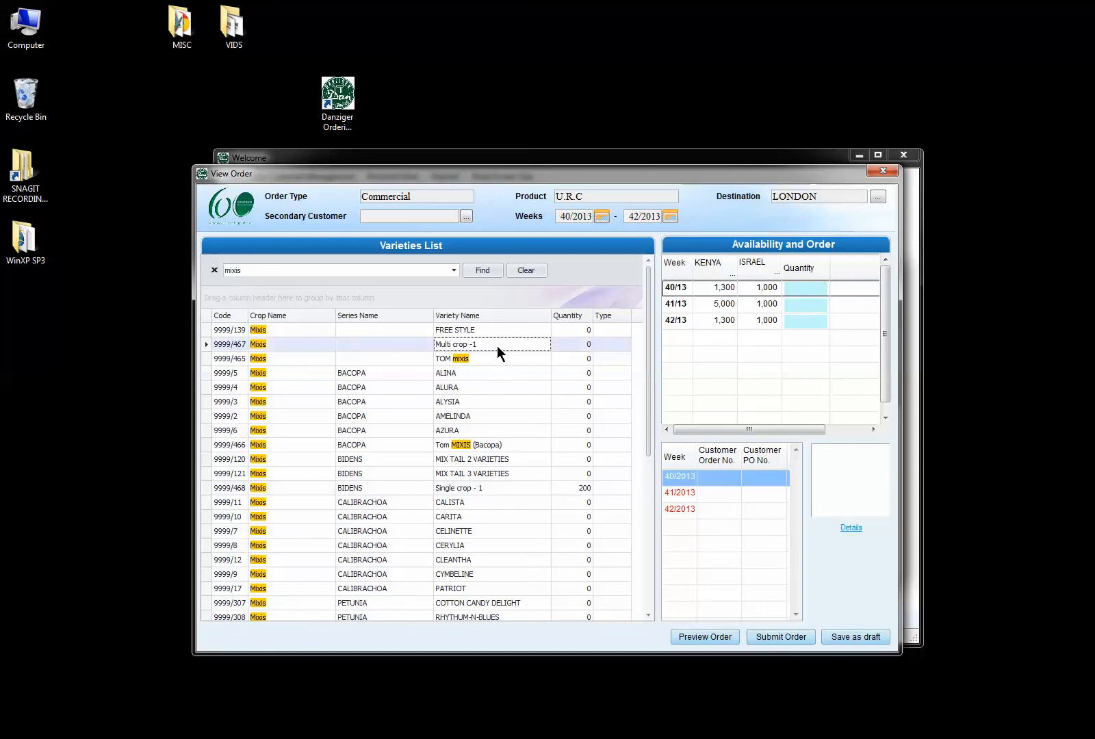
click(796, 290)
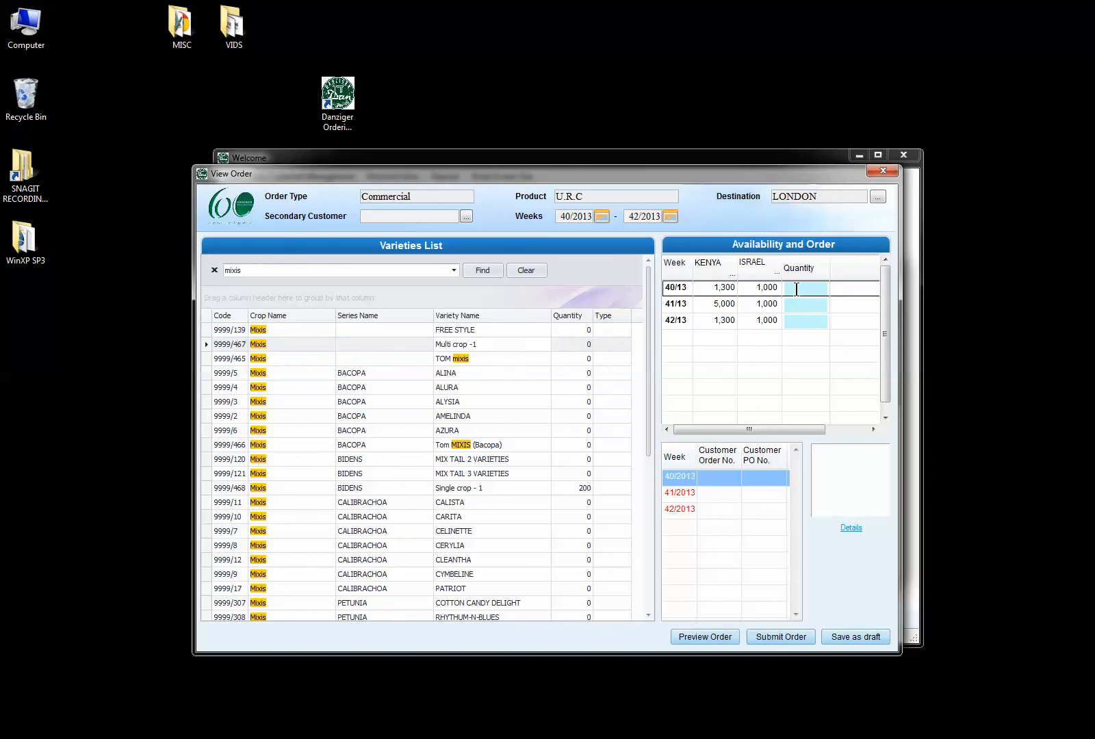
text(200)
click(798, 303)
text(200)
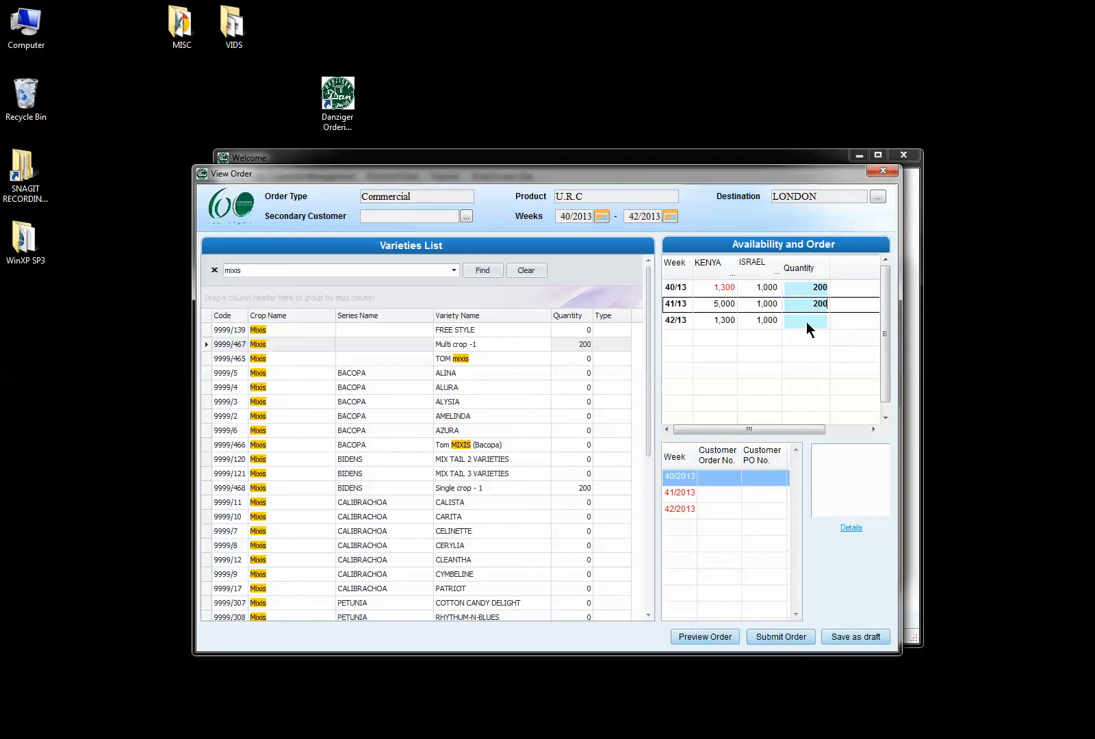
click(807, 321)
text(200)
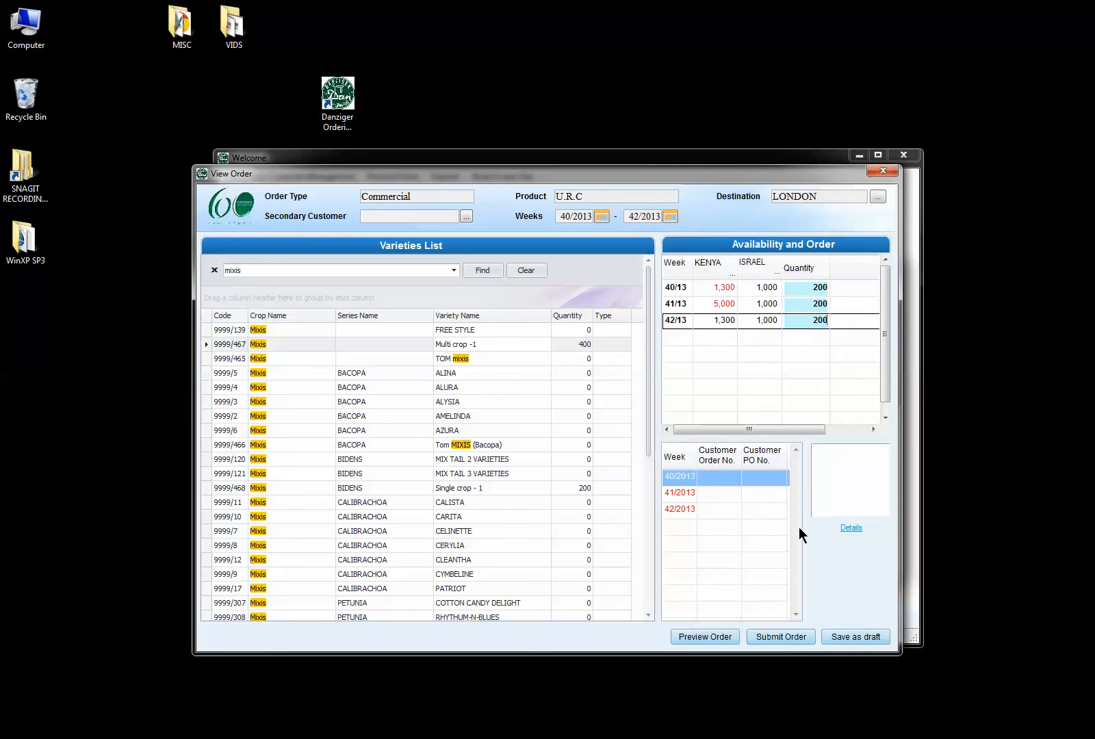
Step: Save the commercial U.R.C order containing the personal mixes as a draft
click(847, 639)
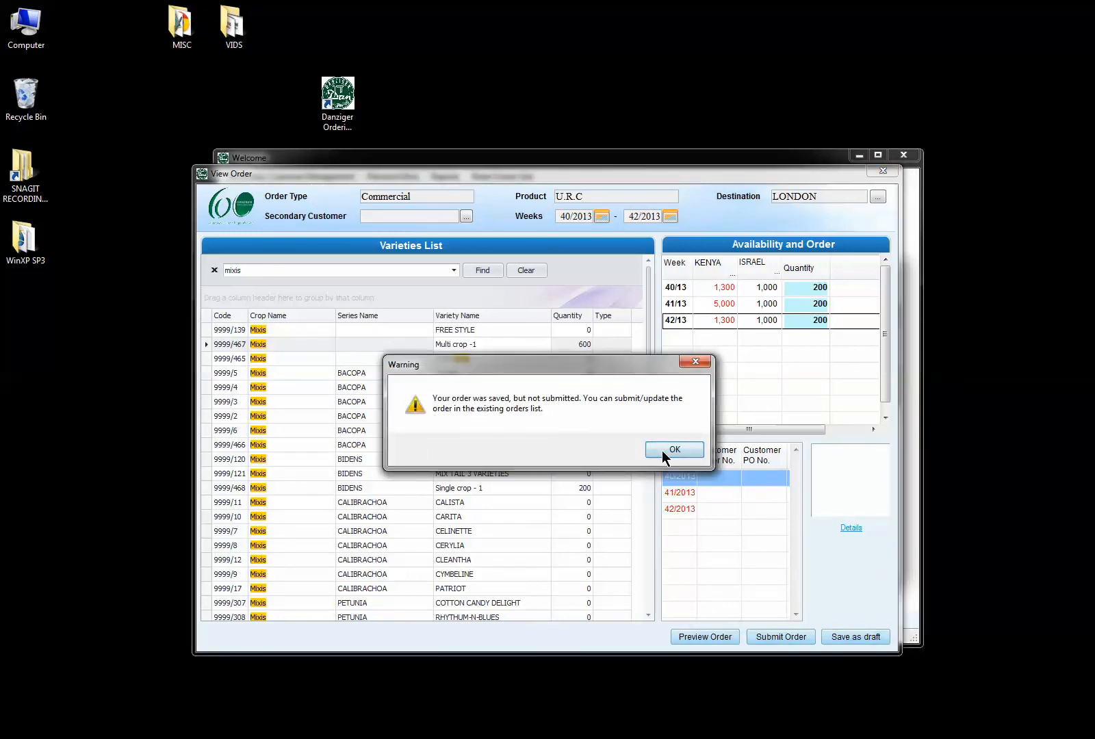
click(662, 450)
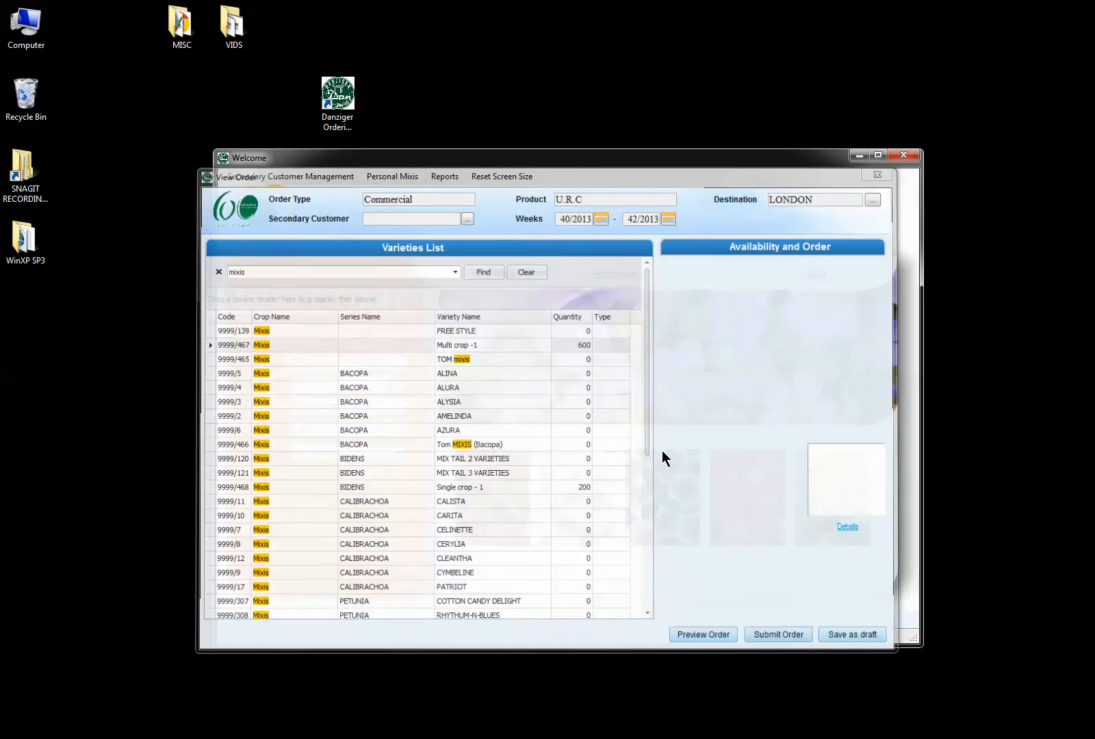